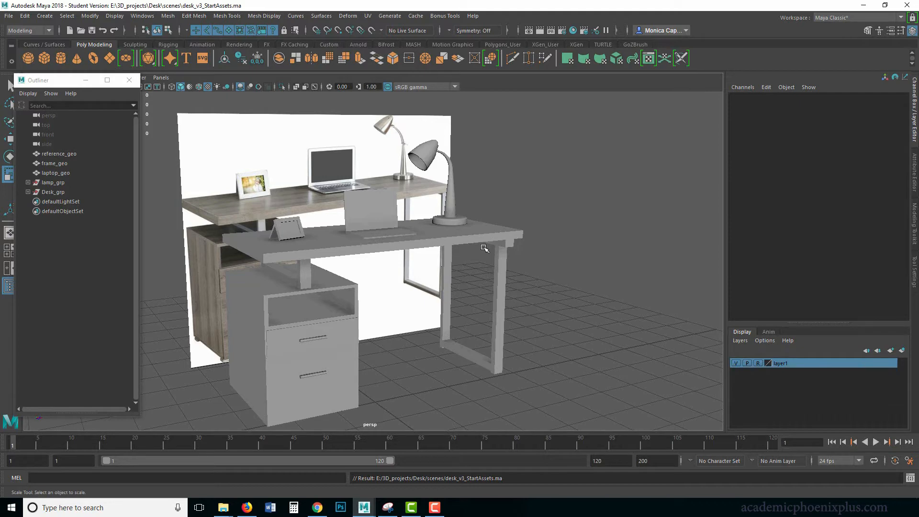
left_click(434, 506)
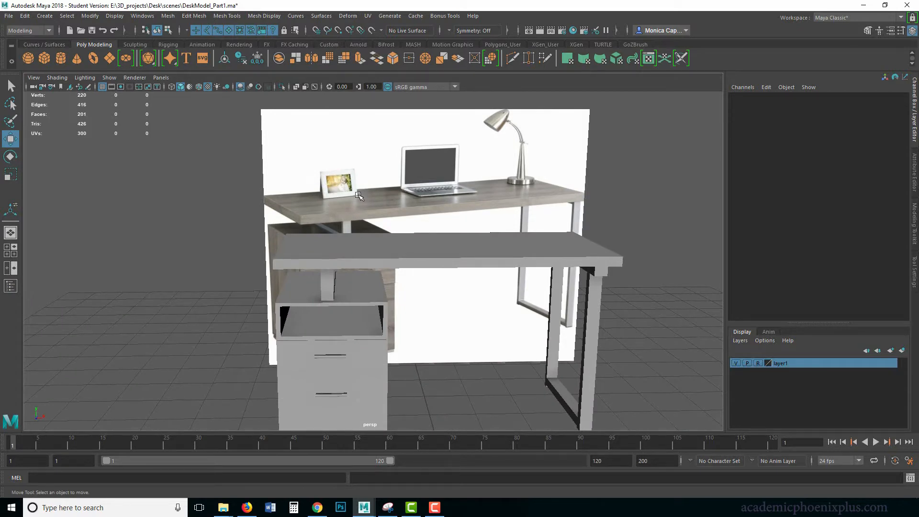
Create a polygon cube and raise it above the desktop to about 4.56 in Y
left_click(44, 58)
middle_click_drag(360, 309, 432, 258, "alt")
left_click_drag(475, 357, 462, 154)
Scale the cube into a thin upright panel, about 1.096 in X, 0.77 in Y and 0.117 in Z
key("r")
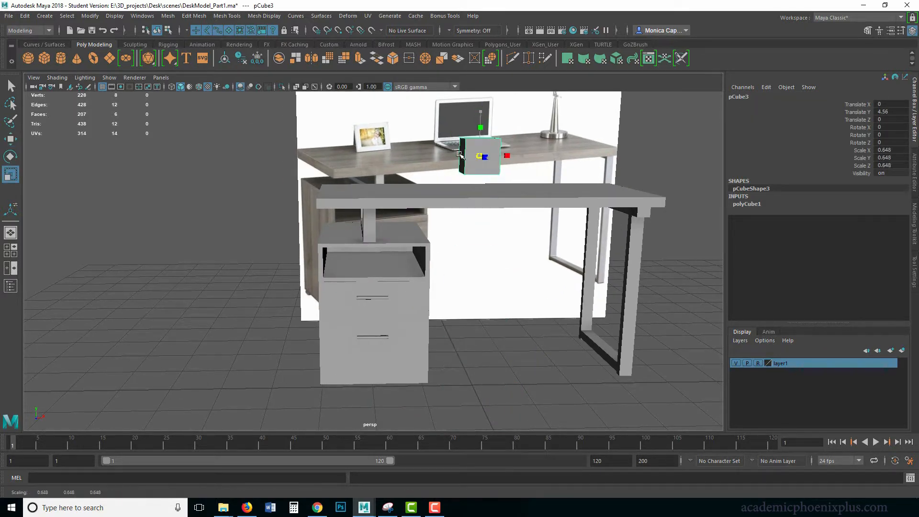
left_click_drag(519, 155, 548, 154)
key("f")
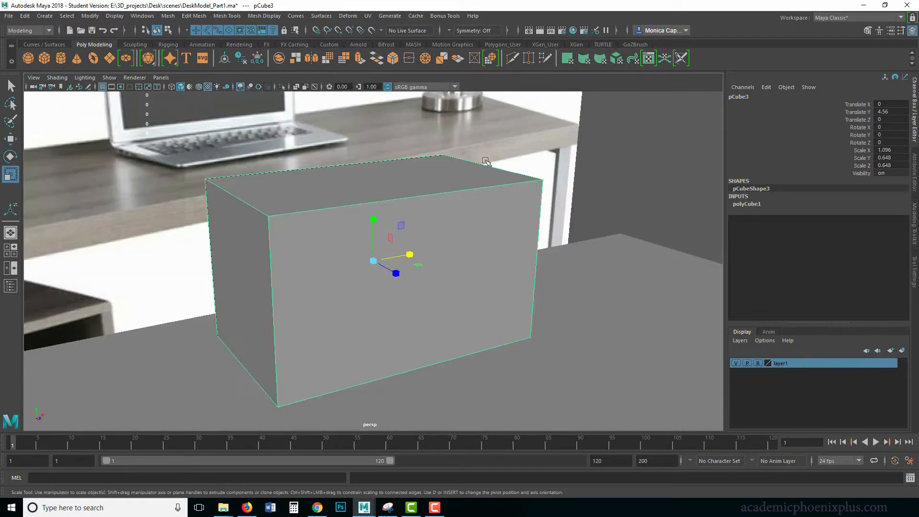
right_click_drag(478, 199, 209, 253, "alt")
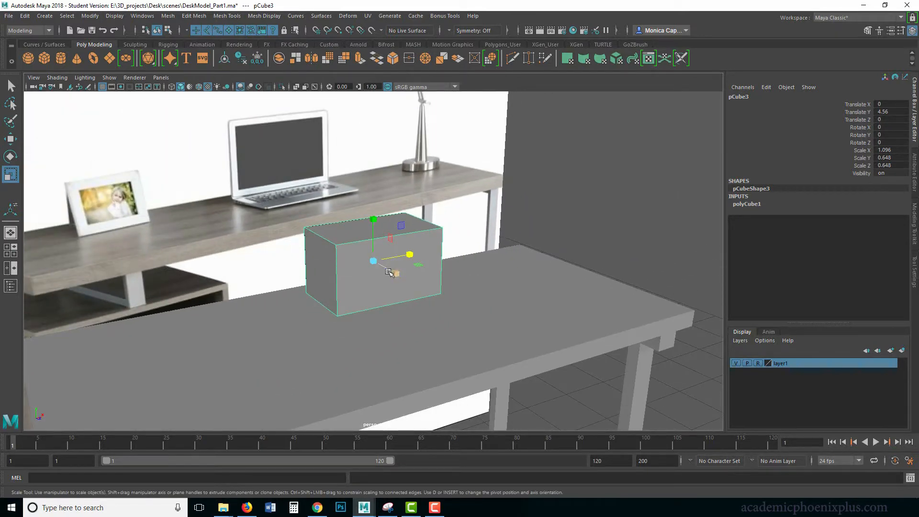
left_click_drag(389, 272, 374, 210)
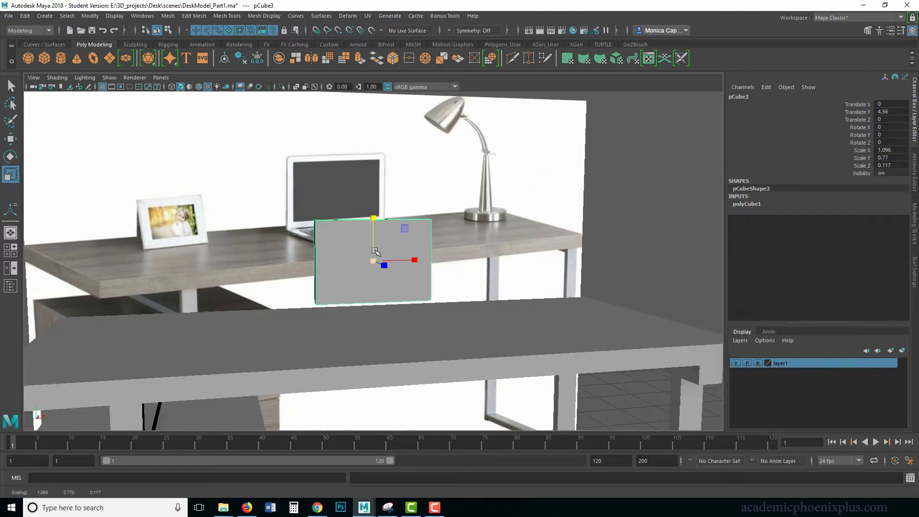
Extrude the panel's front face and scale it inward to form a frame border, about 0.741 in X and 0.635 in Y
right_click_drag(354, 252, 359, 268)
left_click(360, 265)
key("ctrl+e")
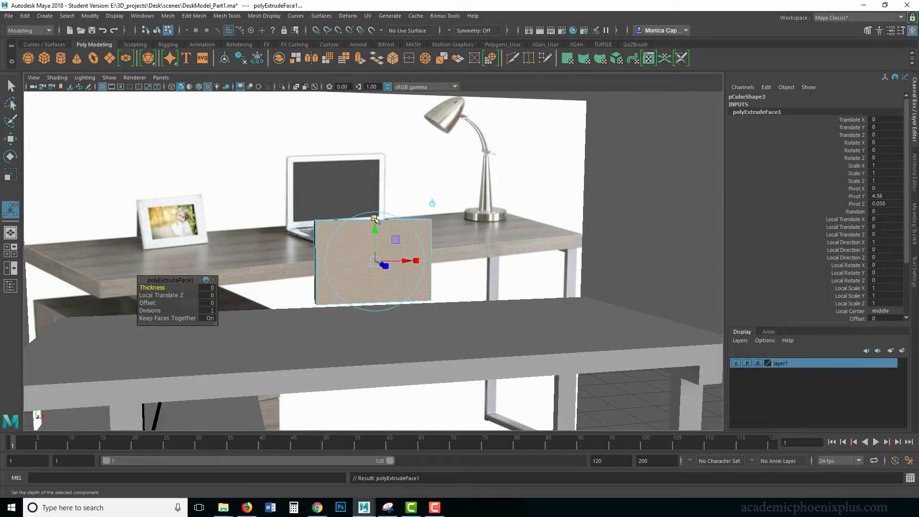
left_click_drag(374, 218, 375, 218)
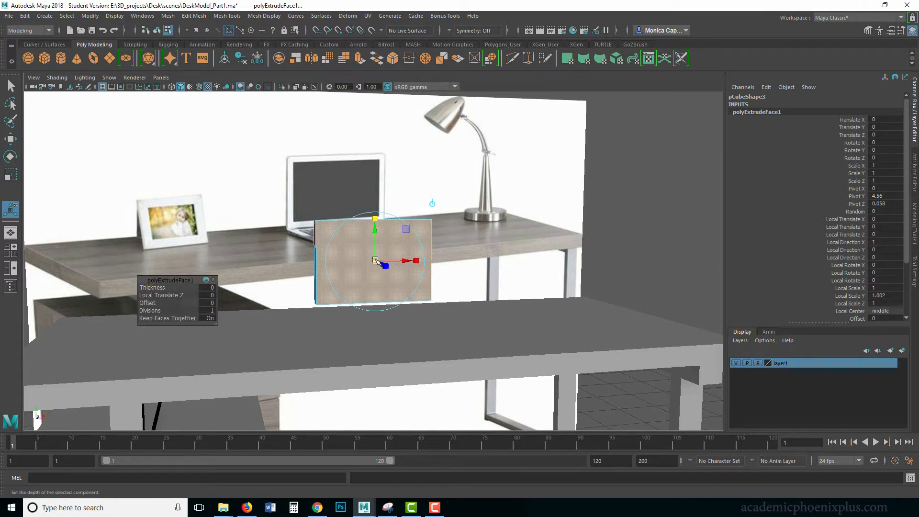
left_click_drag(375, 261, 370, 261)
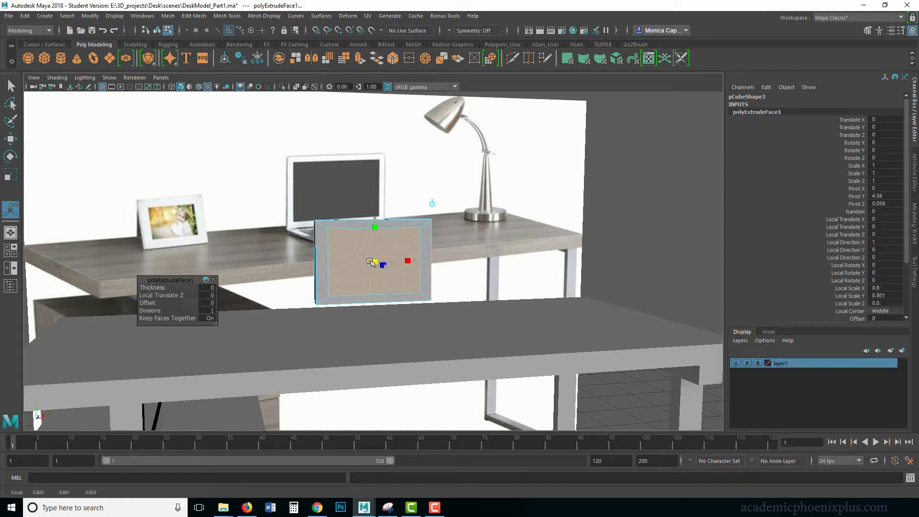
left_click_drag(376, 219, 378, 229)
left_click_drag(417, 261, 413, 262)
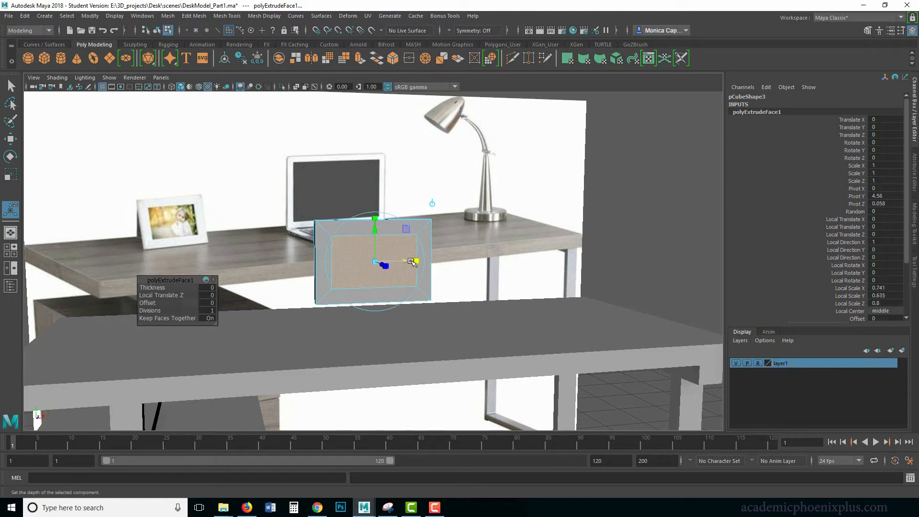
Extrude the inset front face again and push it back to recess the picture area
key("ctrl+e")
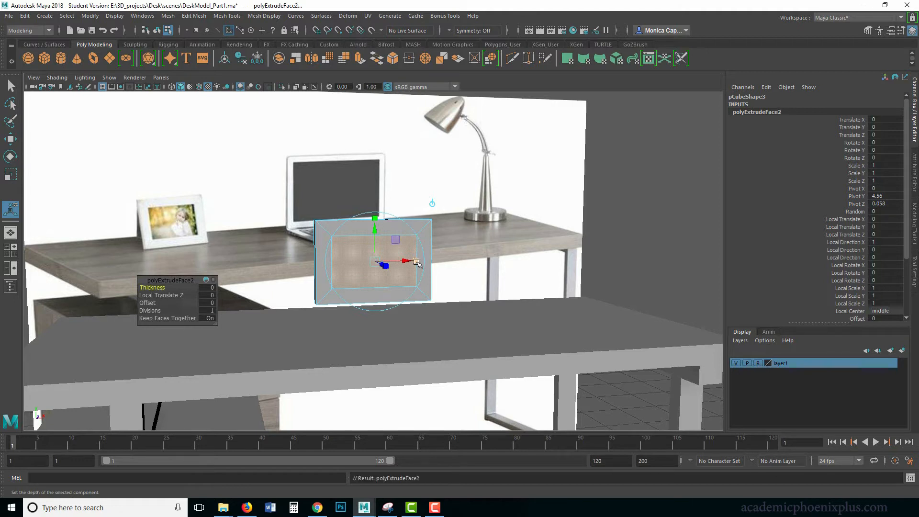
left_click_drag(355, 274, 409, 268, "alt")
right_click_drag(392, 231, 442, 216)
left_click(478, 205)
Tilt the whole picture frame backward to about -13.9° in X
left_click_drag(495, 204, 397, 234, "alt")
left_click(410, 229)
key("e")
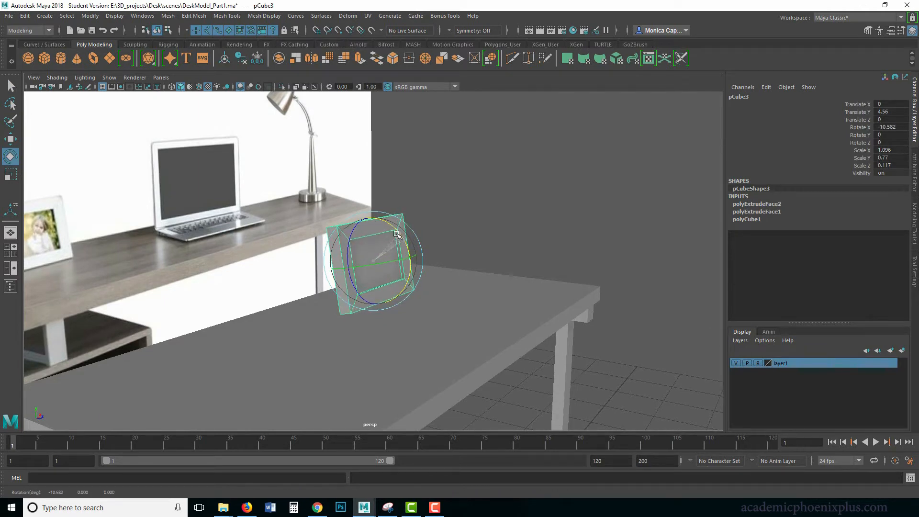
left_click(490, 214)
Extrude the frame's back face into a narrow strip near the upper edge, scaled about 0.903 by 0.113, and rotate it about -9° in local X
left_click_drag(488, 206, 360, 256, "alt")
left_click(360, 257)
left_click(518, 191)
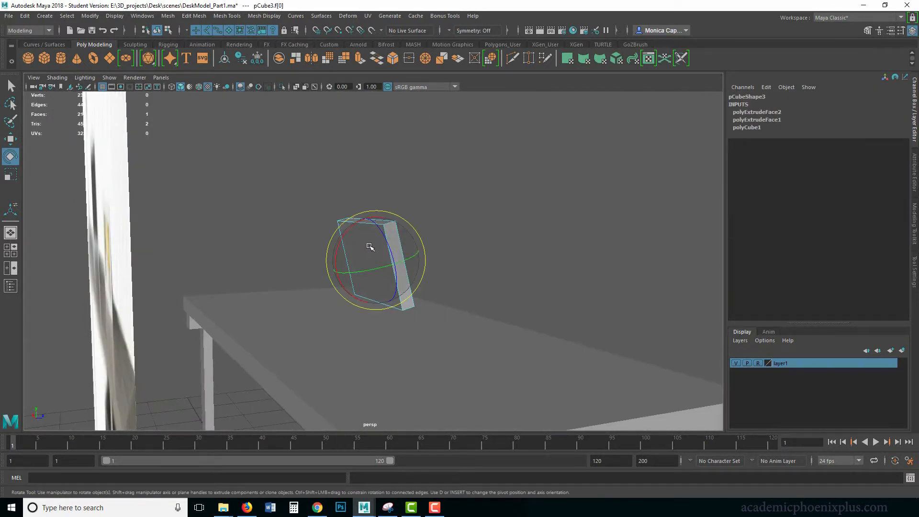
left_click(530, 246)
left_click(381, 262)
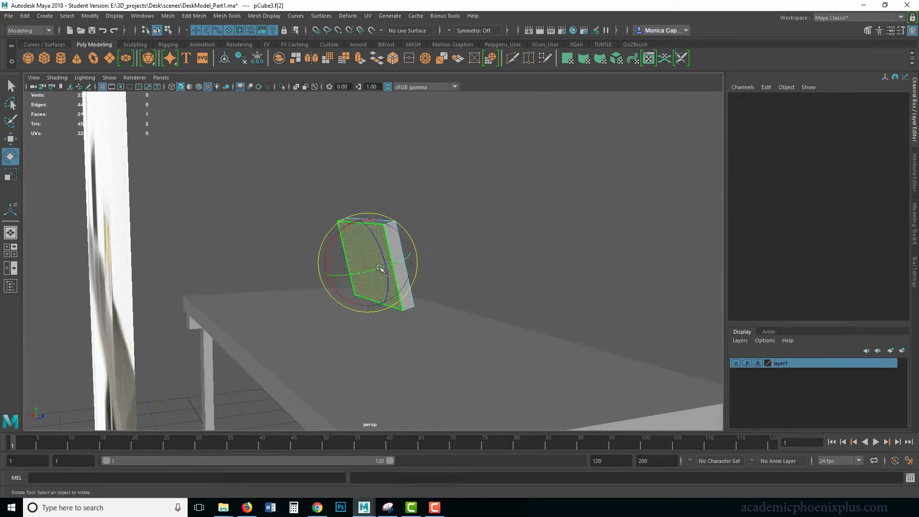
key("ctrl+e")
left_click_drag(374, 304, 370, 258)
left_click_drag(461, 252, 484, 240, "alt")
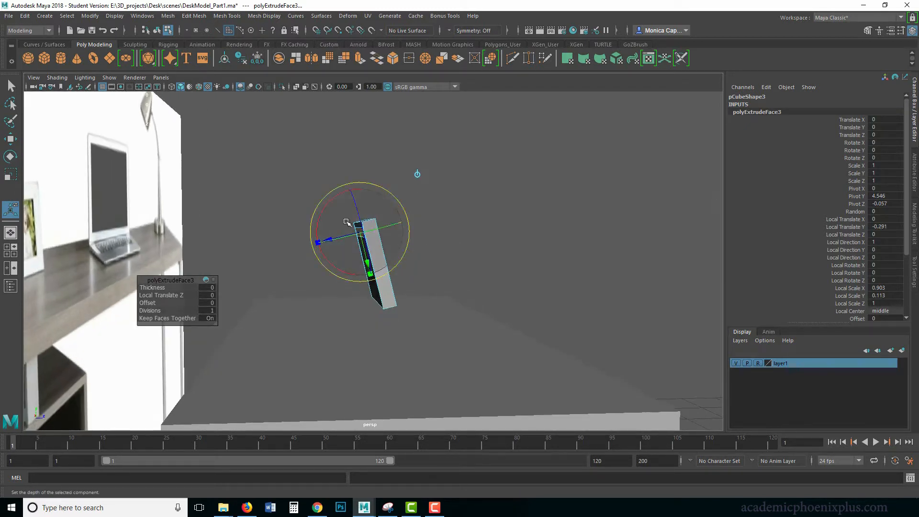
left_click_drag(331, 206, 327, 203)
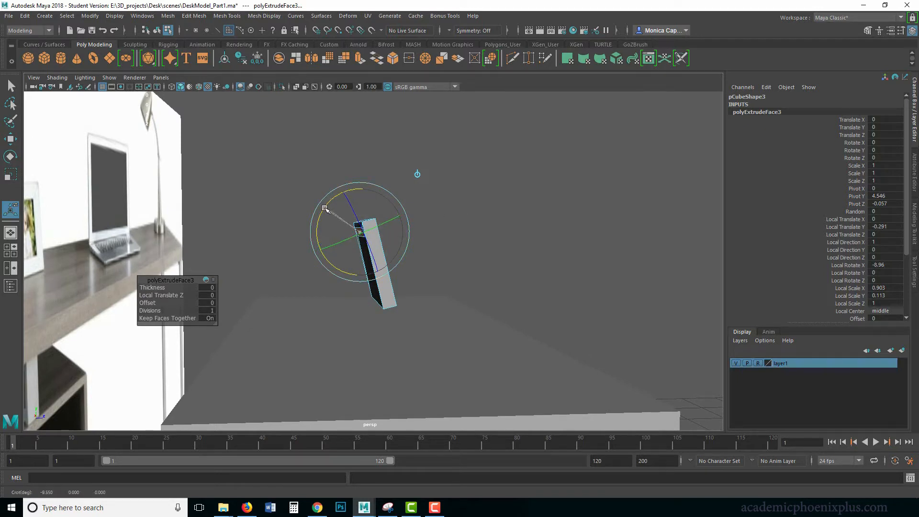
Extrude the narrow strip out and downward behind the frame into a support leg, about 0.64 in local Z and 0.24 in local Y
key("ctrl+e")
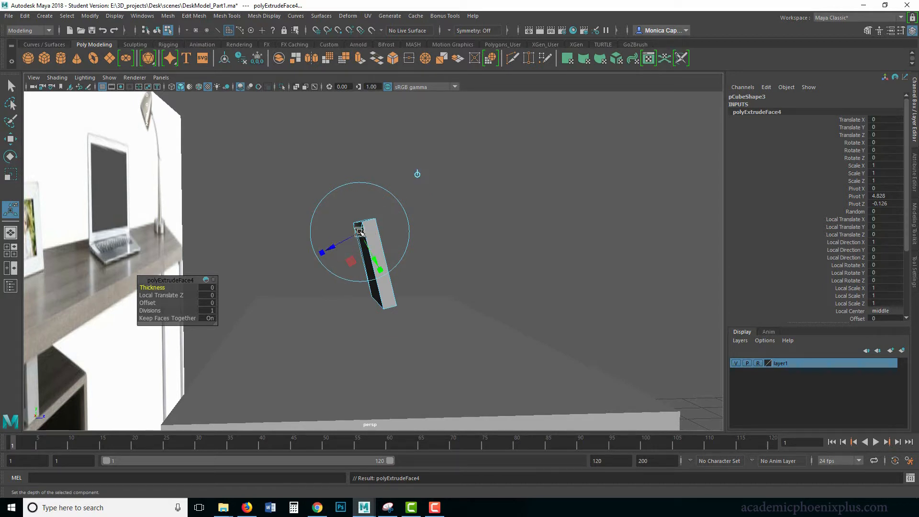
left_click_drag(330, 252, 383, 263)
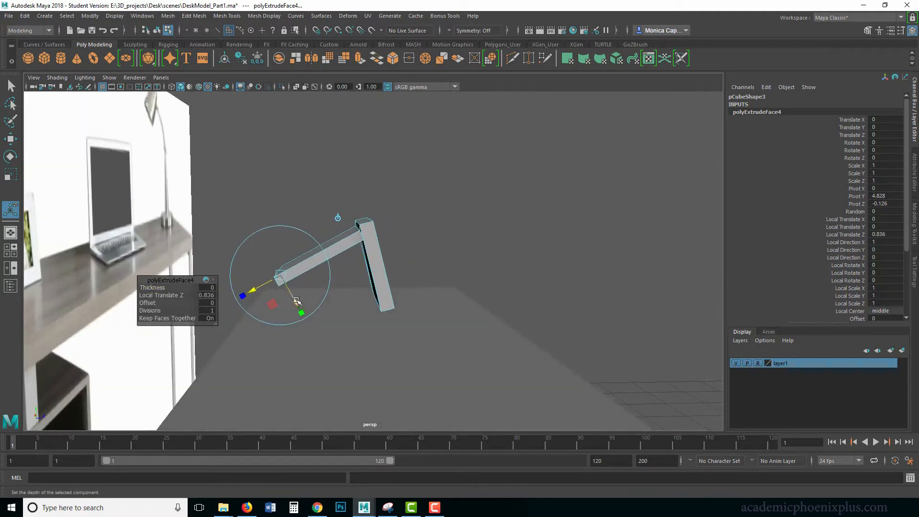
left_click_drag(295, 302, 324, 311)
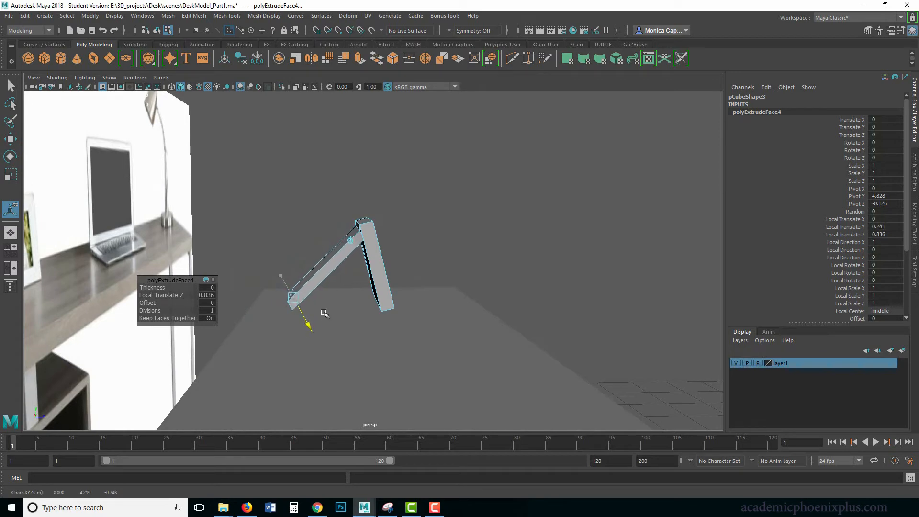
left_click_drag(373, 287, 315, 289, "alt")
left_click_drag(266, 312, 285, 303)
left_click_drag(381, 265, 385, 286, "alt")
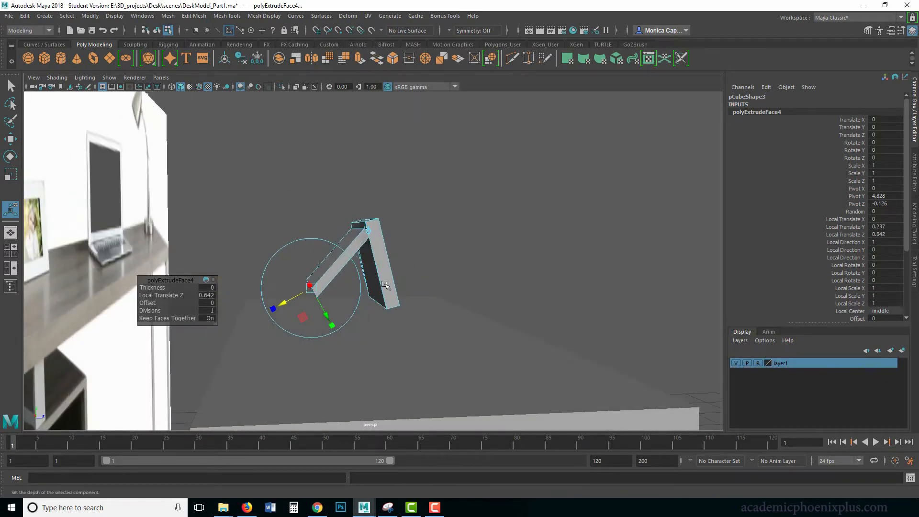
left_click_drag(276, 311, 336, 297)
left_click(368, 231)
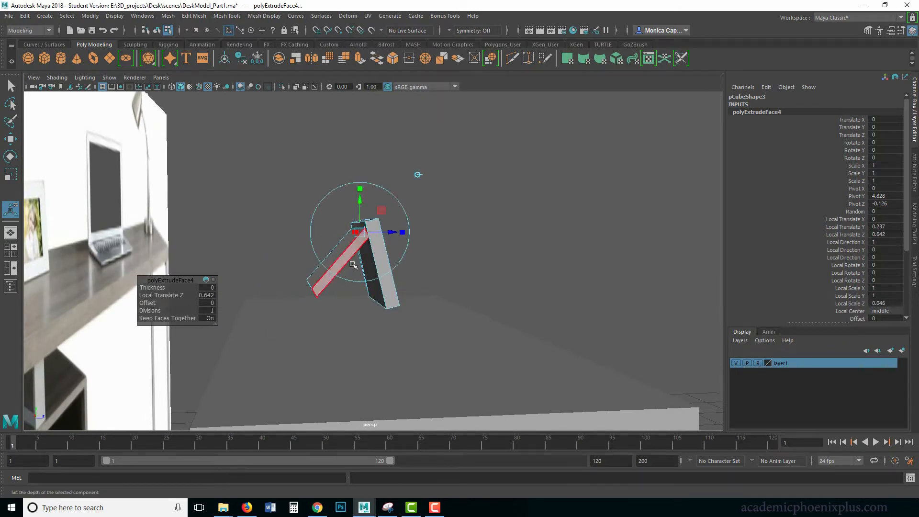
Scale the support leg's end face thinner and rotate it to lie parallel to the desktop
mouse_move(327, 305)
left_mouse_down("alt")
mouse_move(343, 286)
mouse_move(320, 294)
left_mouse_up("alt")
left_click(332, 283)
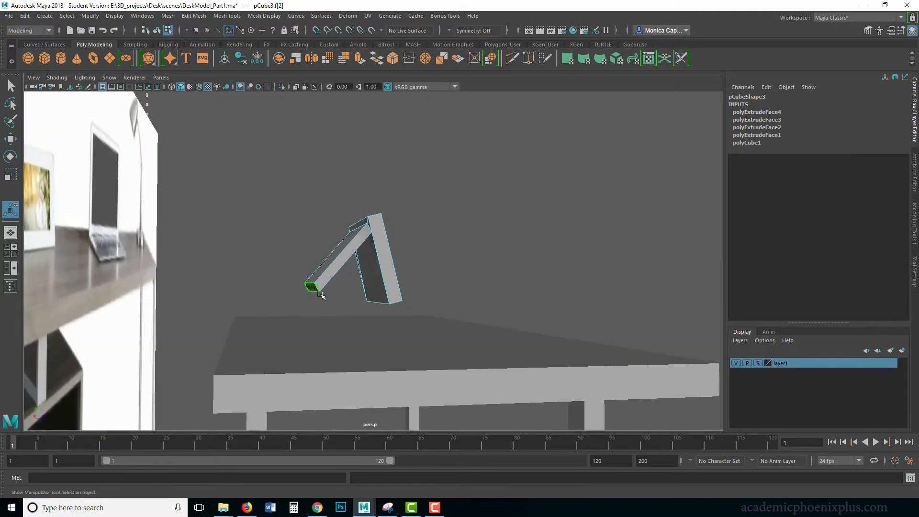
key("r")
left_click_drag(301, 246, 309, 268)
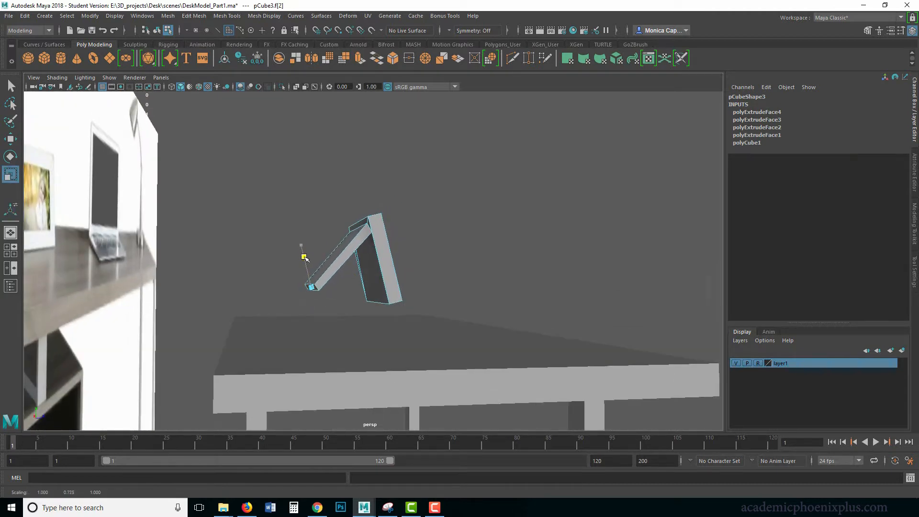
key("e")
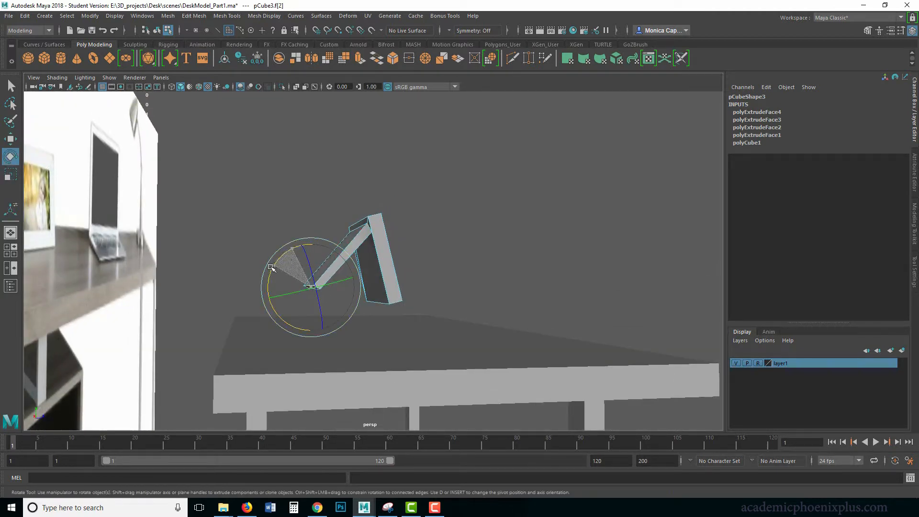
left_click_drag(407, 272, 381, 273, "alt")
right_click_drag(357, 243, 400, 234)
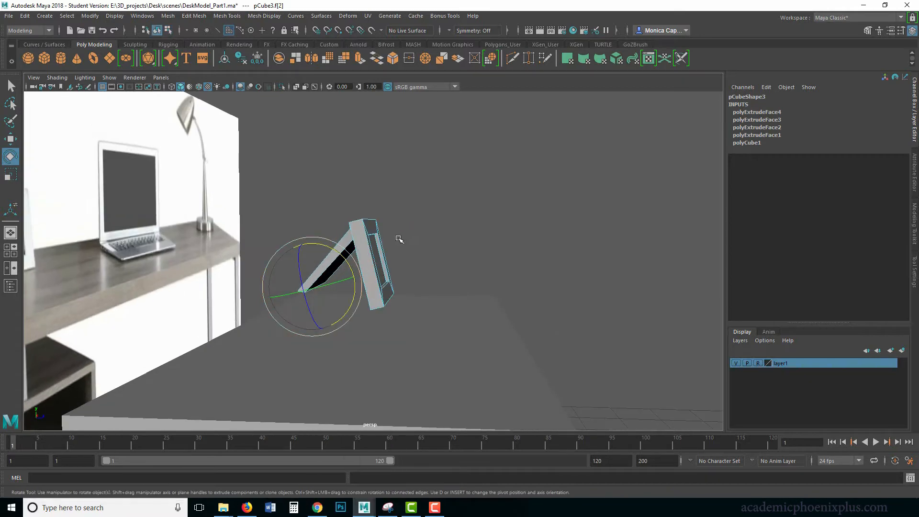
Lower the frame onto the desktop at about 4.297 in Y and tilt it to about -23.7° in X
key("w")
left_click_drag(374, 214, 374, 246)
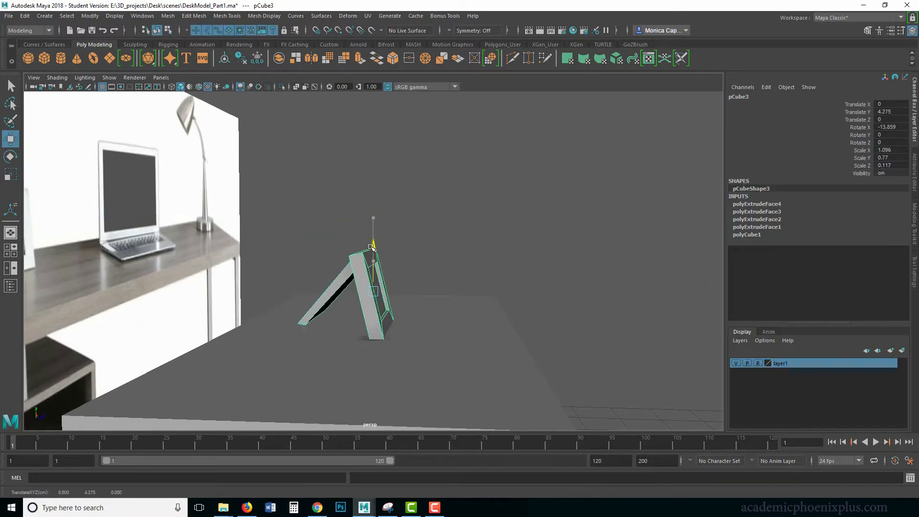
key("e")
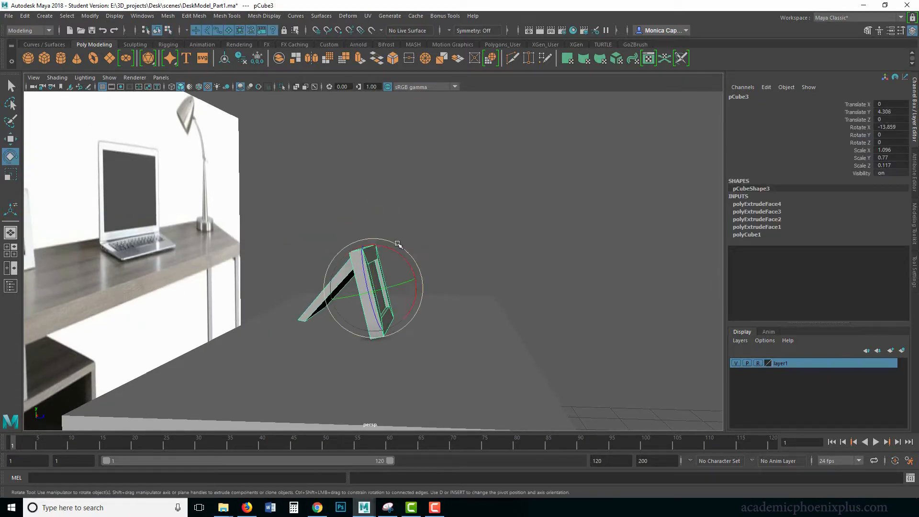
left_click_drag(393, 249, 245, 232)
key("w")
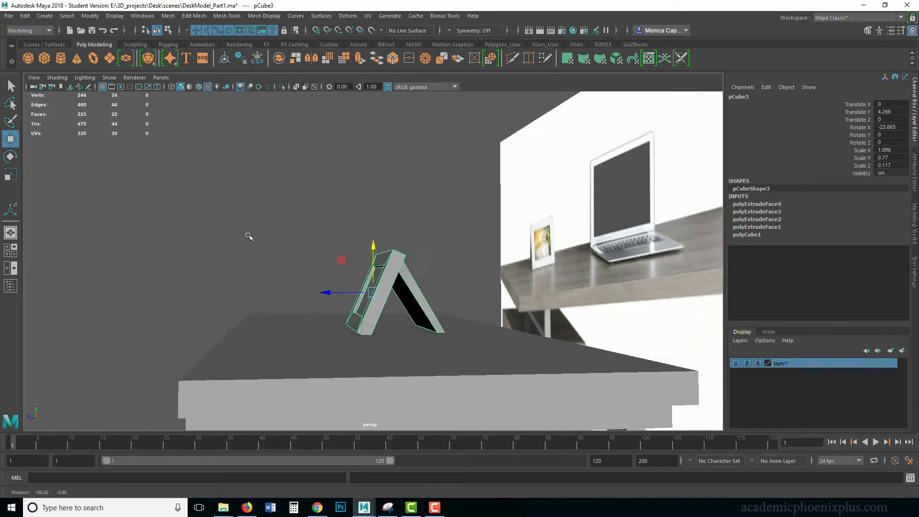
left_click(372, 242)
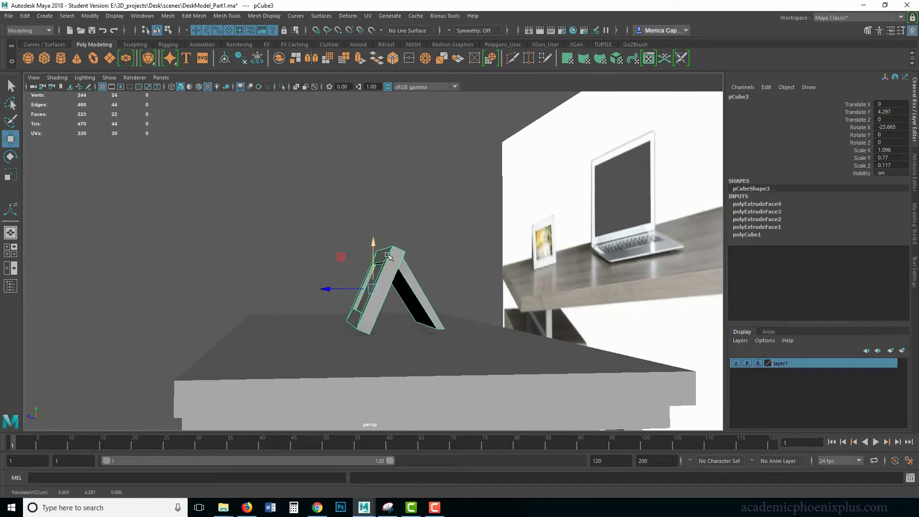
Scale the whole frame down to about 0.861 by 0.605 by 0.092 and lower it to about 4.211 in Y
left_click_drag(387, 255, 517, 330, "alt")
key("r")
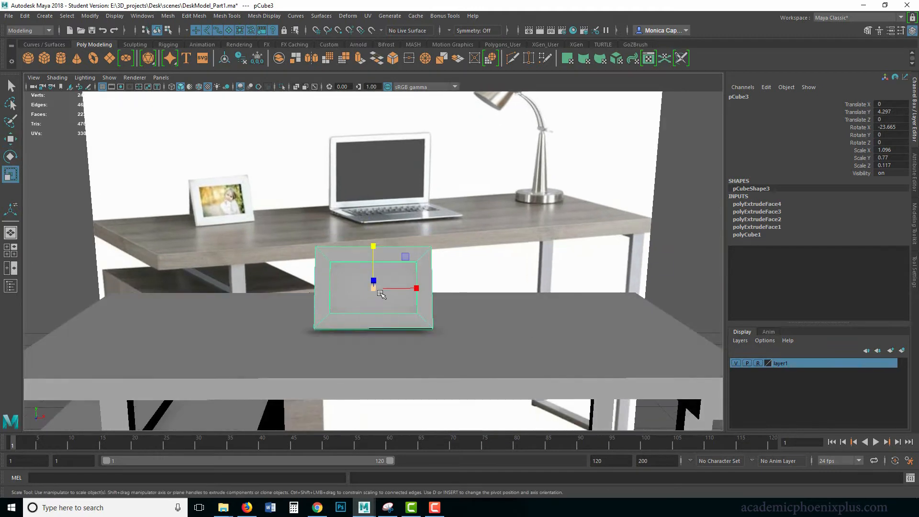
left_click_drag(380, 293, 362, 289)
key("w")
left_click_drag(373, 239, 370, 248)
left_click_drag(371, 249, 423, 305, "alt")
Move the four vertices at the support leg's foot so the leg rests on the desktop
right_click(360, 258)
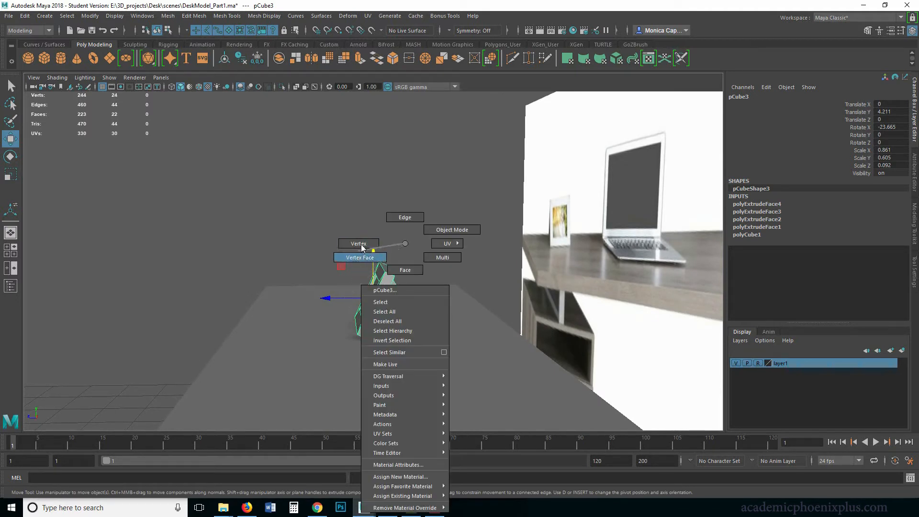
left_click(456, 350)
left_click_drag(396, 300, 396, 300)
left_click_drag(396, 300, 418, 286, "alt")
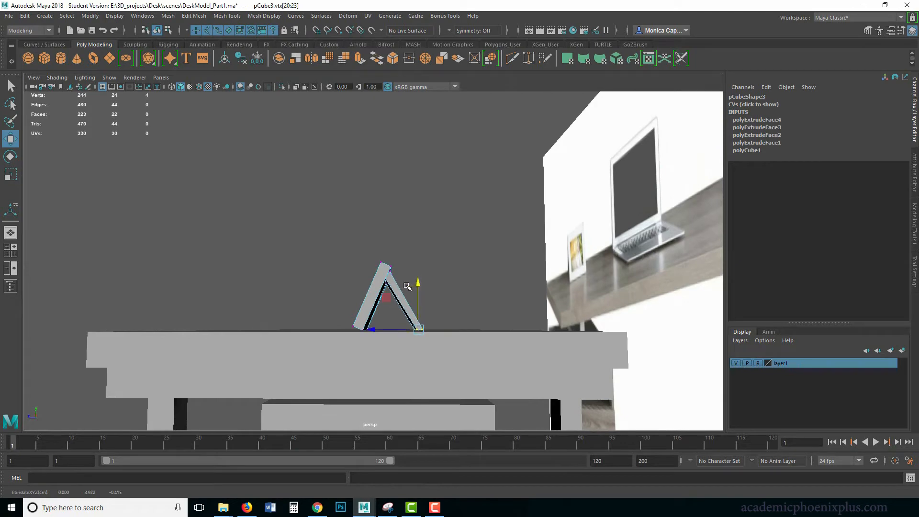
right_click_drag(365, 286, 426, 226)
left_click(449, 219)
Move the frame along the desktop to the drawer end, at about -1.979 in X
left_click_drag(383, 239, 479, 266, "alt")
right_click_drag(479, 266, 419, 263, "alt")
left_click_drag(420, 263, 277, 298, "alt")
Try to rotate the frame at an angle on the desktop, and undo the rotation
left_click(424, 287)
key("e")
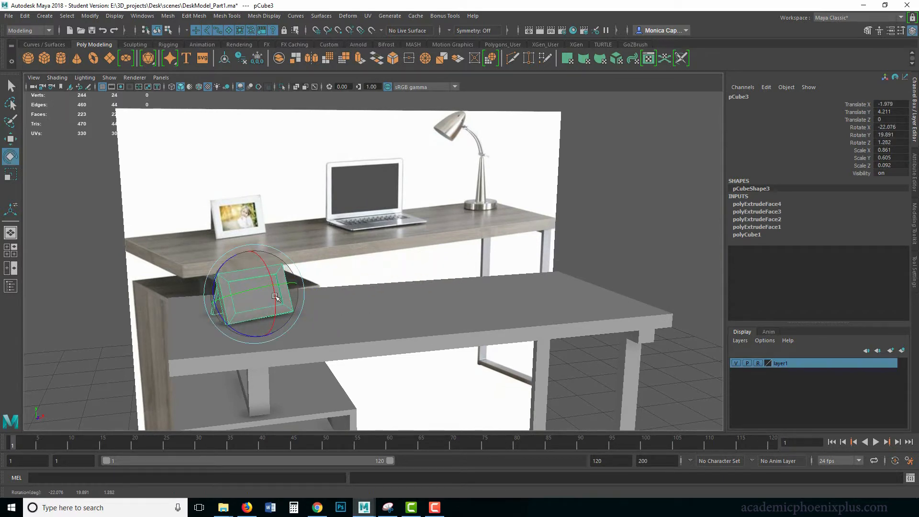
key("ctrl+z")
key("ctrl+z")
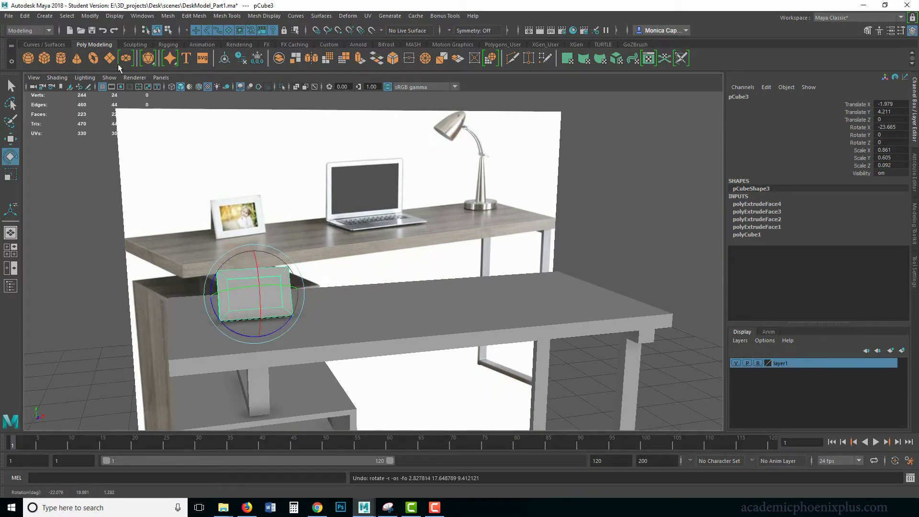
Freeze the frame's translation, rotation and scale transformations
left_click(90, 16)
left_click(115, 60)
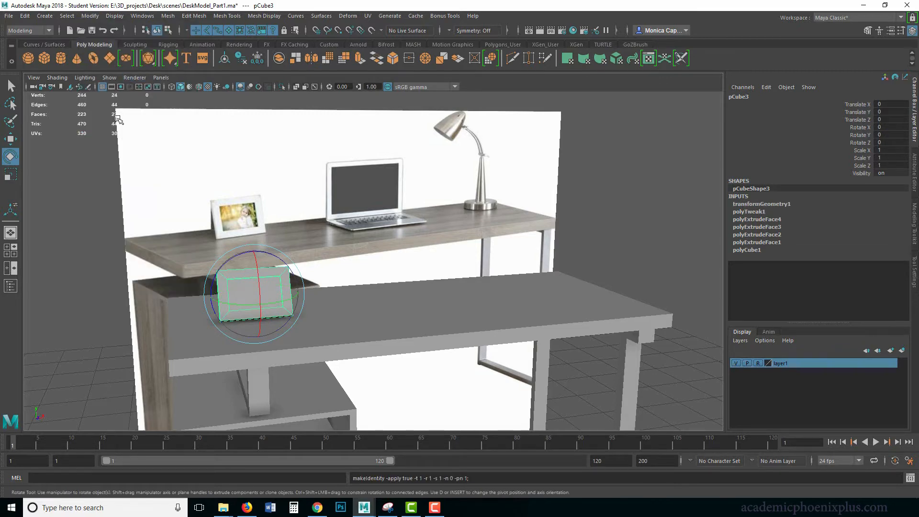
left_click_drag(278, 287, 388, 289, "alt")
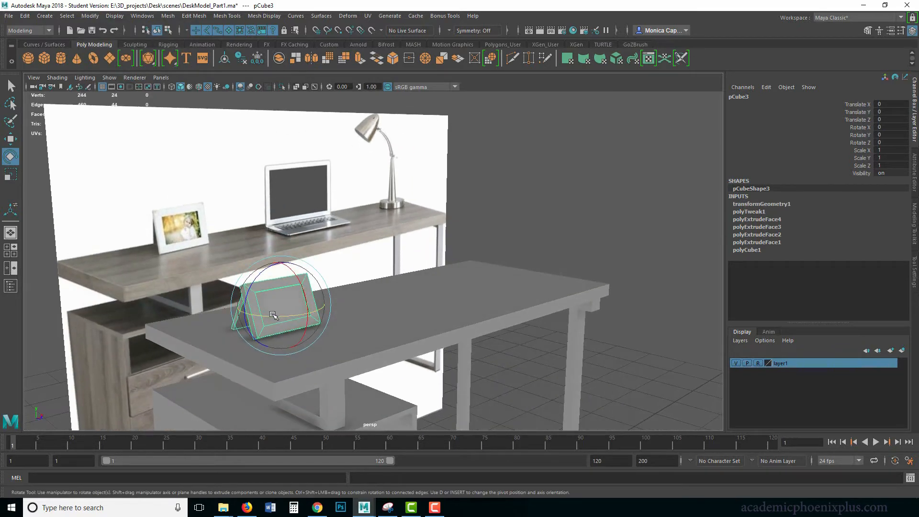
Rotate the picture frame about its vertical axis so it stands at a slight angle on the desktop
left_click_drag(274, 315, 291, 309)
left_click(515, 197)
left_click_drag(515, 229, 396, 262, "alt")
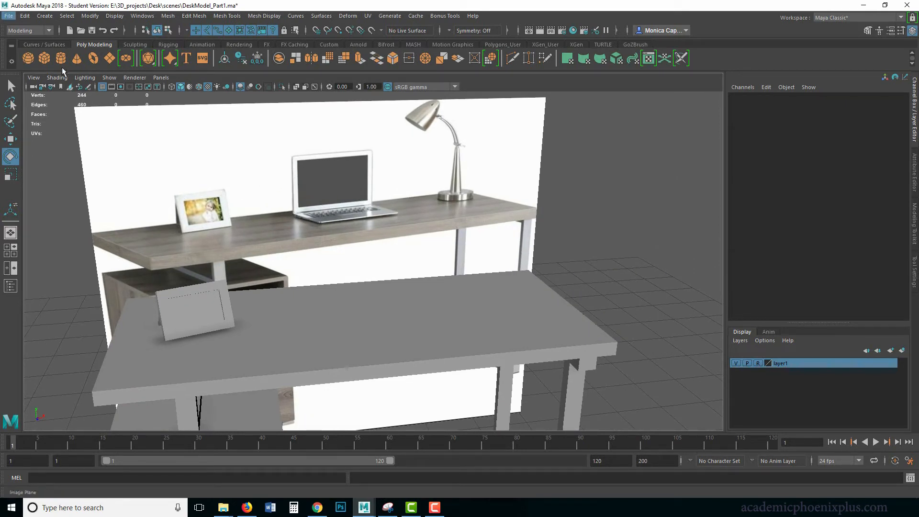
Create a polygon cube for the laptop, raise it to 4.465 in Y, and flatten it to 0.128 in Scale Y
right_click_drag(614, 281, 412, 202, "alt")
left_click_drag(413, 202, 330, 186, "alt")
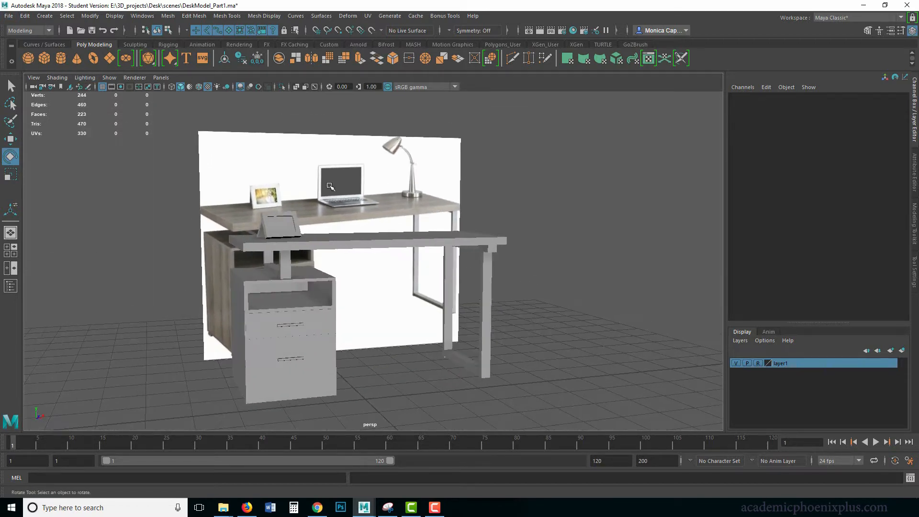
left_click(43, 58)
key("w")
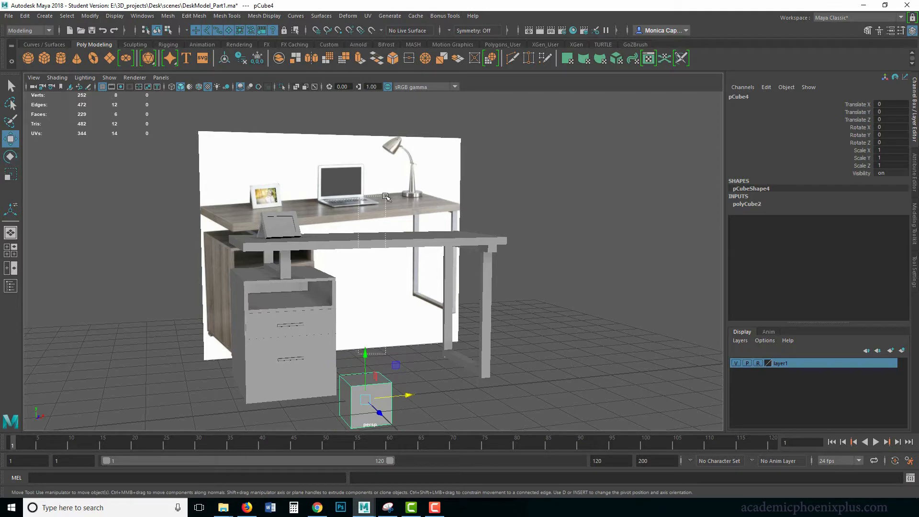
left_click_drag(366, 357, 364, 207)
key("r")
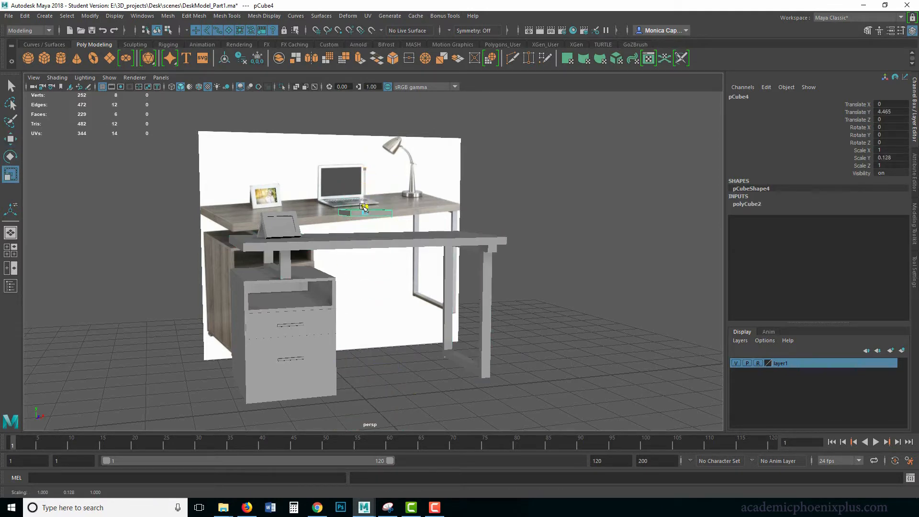
Scale the flattened cube to 1.503 in X and 0.036 in Y to form the laptop base
key("f")
left_click(204, 182)
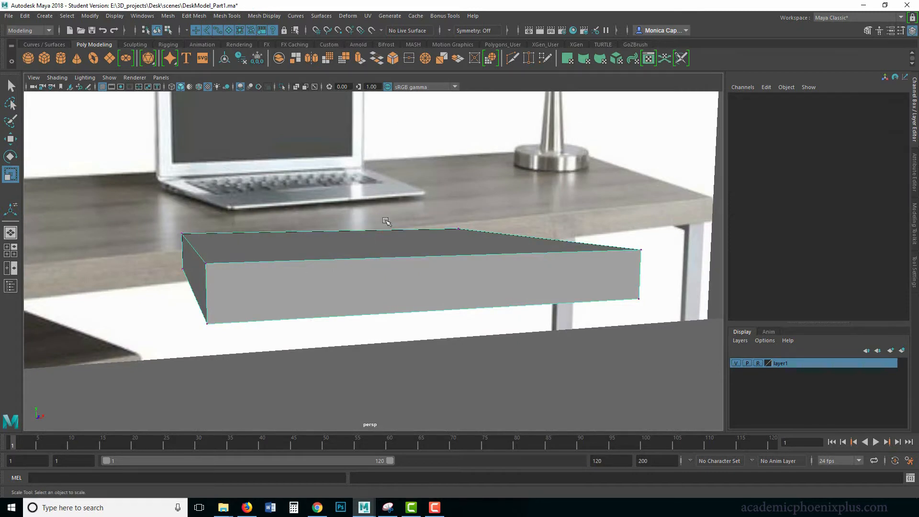
scroll(386, 221, "down", 5)
right_click_drag(401, 243, 466, 225)
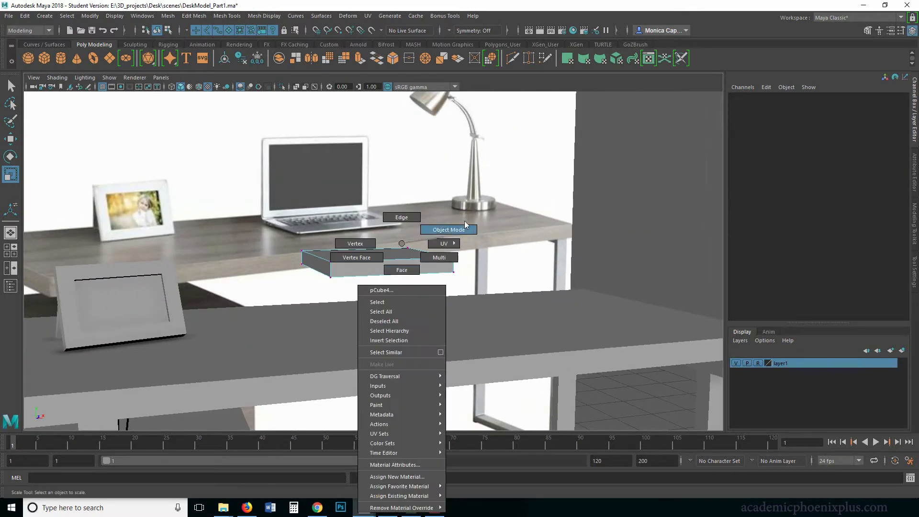
left_click_drag(479, 224, 450, 219, "alt")
left_click_drag(377, 215, 388, 262)
Scale the base's back face taller in Y so the laptop base tapers toward the front, and return to object selection
left_click_drag(272, 252, 317, 265, "alt")
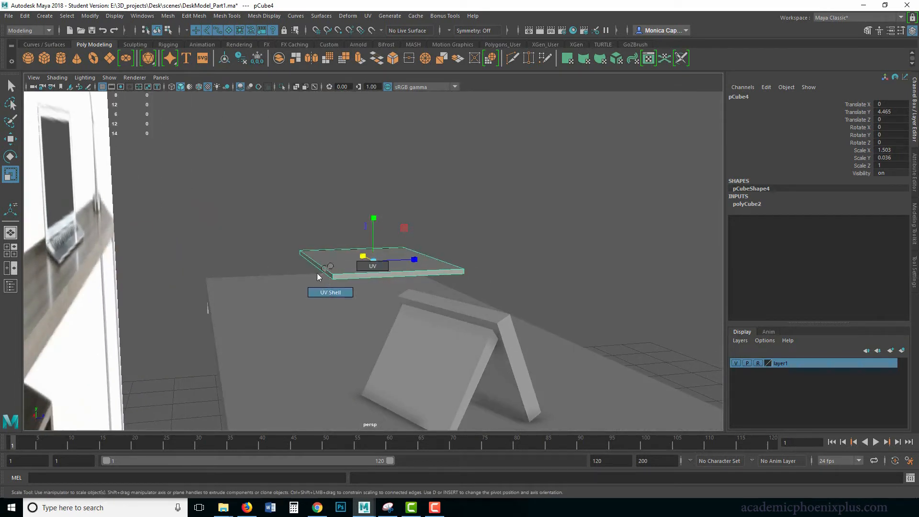
right_click_drag(322, 267, 314, 266)
left_click(322, 257)
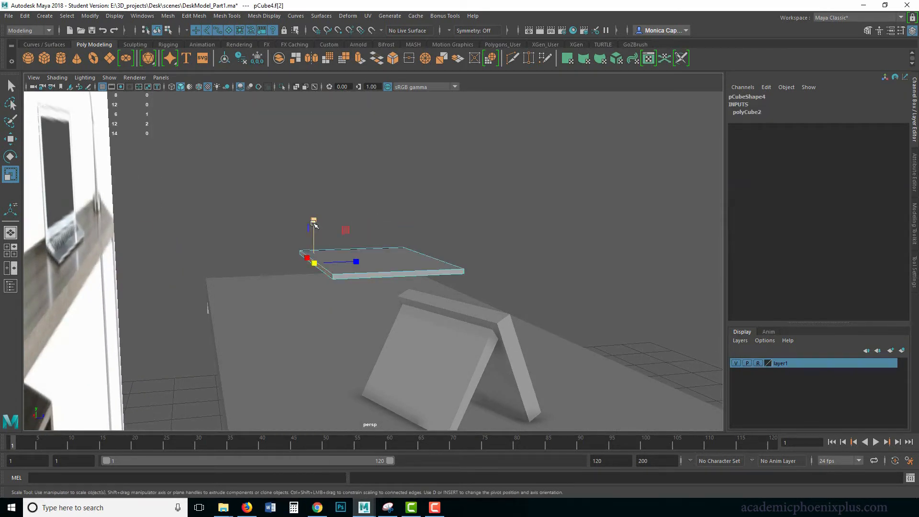
left_click_drag(313, 223, 320, 164)
left_click_drag(401, 217, 227, 223, "alt")
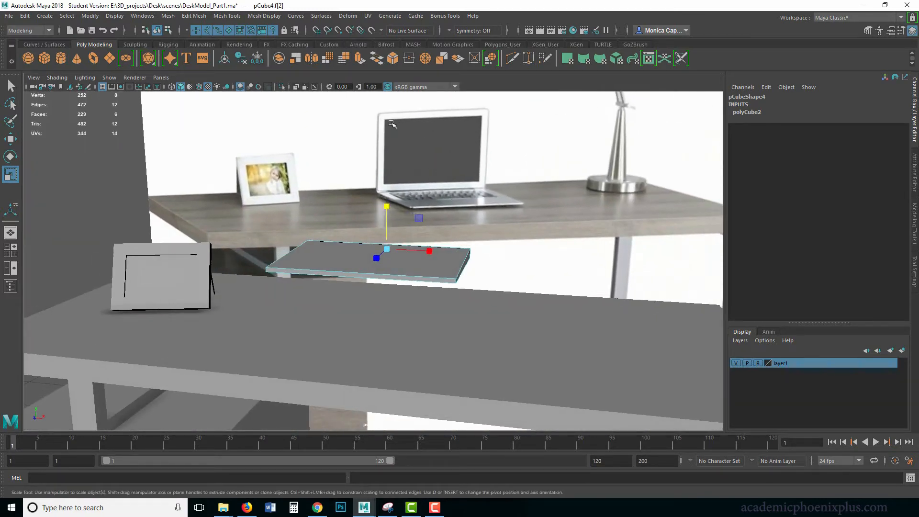
left_click(309, 261)
right_click(341, 243)
left_click(388, 229)
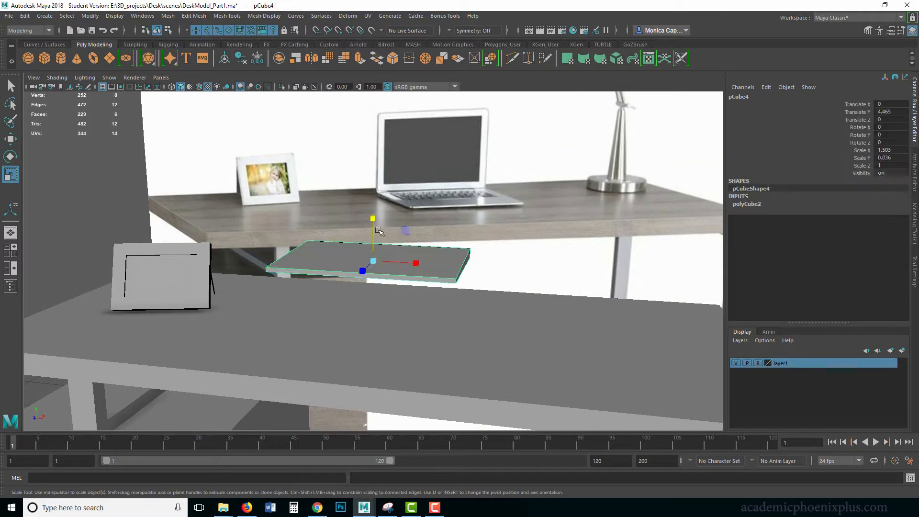
Insert an edge loop across the laptop base close to its back edge
left_click_drag(380, 232, 415, 235, "alt")
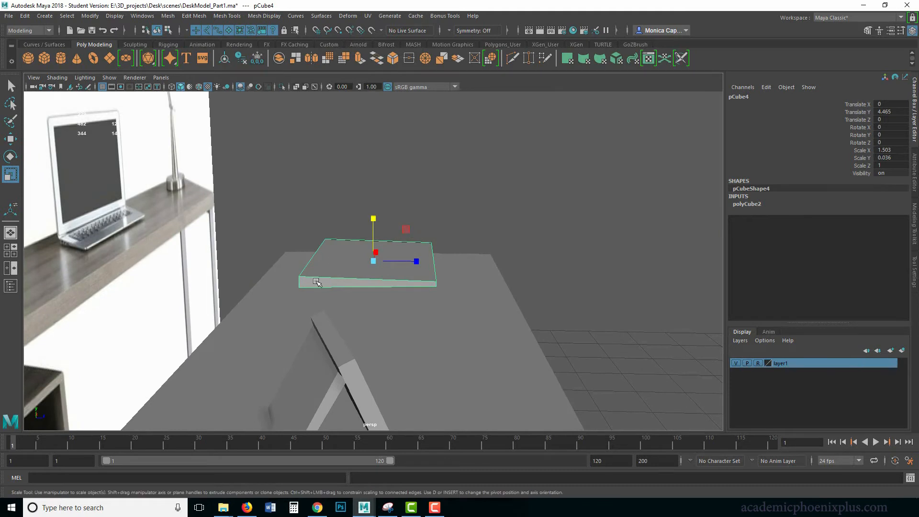
right_click_drag(323, 274, 268, 288, "shift")
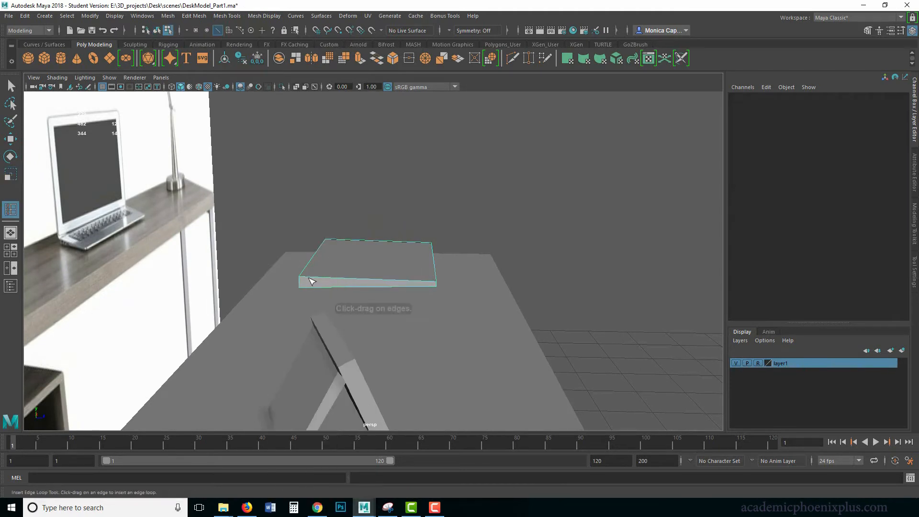
left_click(310, 278)
key("w")
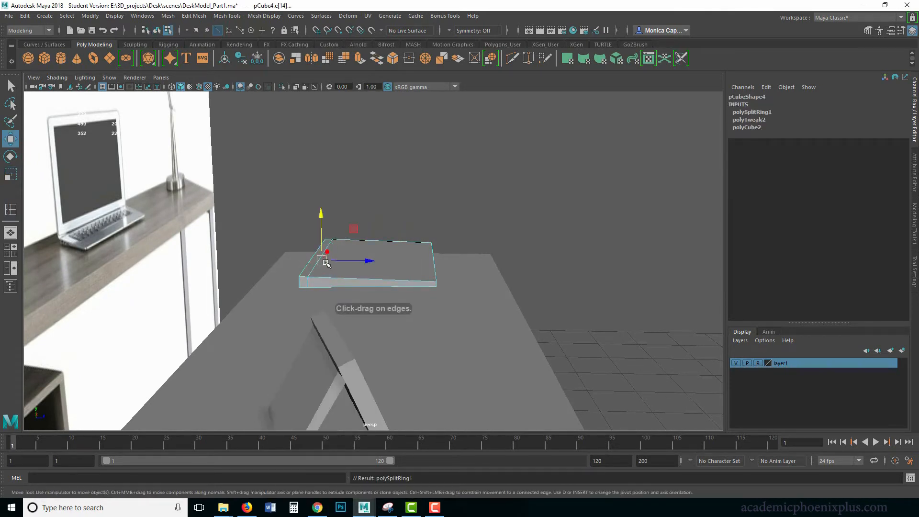
Extrude the narrow strip face along the back of the base's top upward to form the laptop screen
right_click_drag(308, 266, 310, 277)
left_click(367, 259)
left_click_drag(367, 259, 338, 243, "alt")
right_click_drag(334, 242, 320, 241)
left_click_drag(433, 255, 432, 268, "alt")
key("ctrl+z")
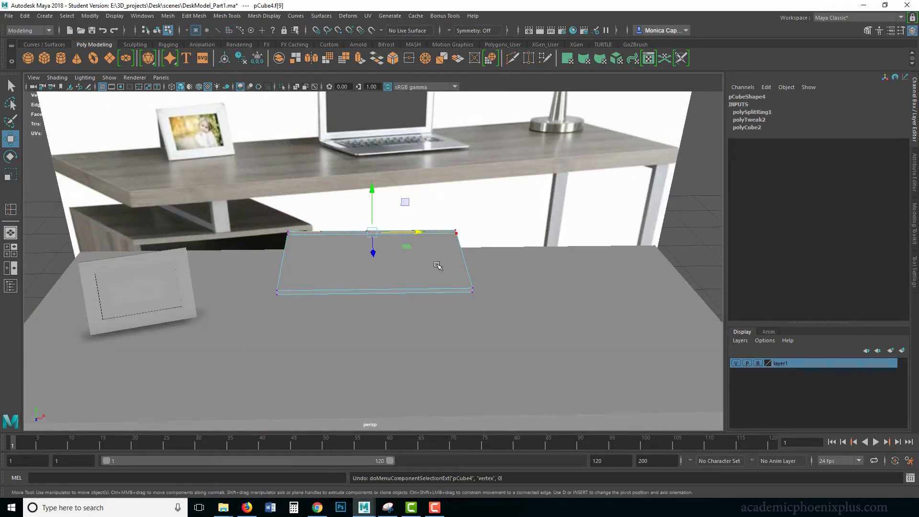
right_click_drag(346, 234, 347, 261)
left_click(341, 233)
right_click_drag(475, 244, 390, 222, "alt")
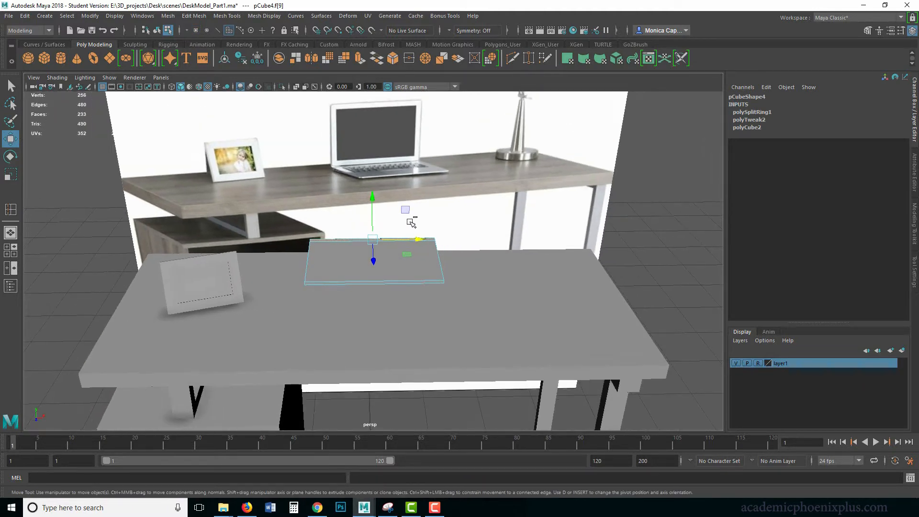
key("ctrl+e")
left_click(429, 181)
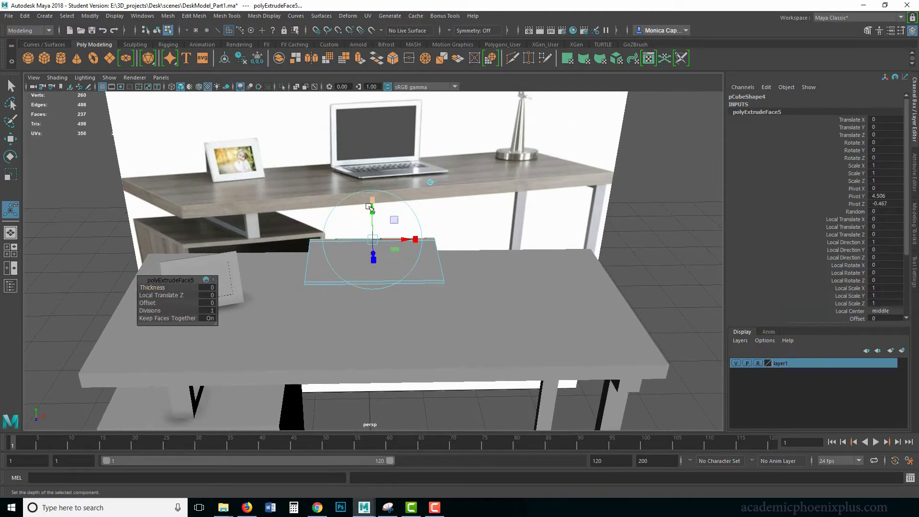
left_click_drag(370, 207, 433, 176)
Move the back faces of the screen and base slightly forward along Z to make the screen thinner
left_click_drag(367, 150, 356, 151)
left_click_drag(334, 213, 340, 233, "alt")
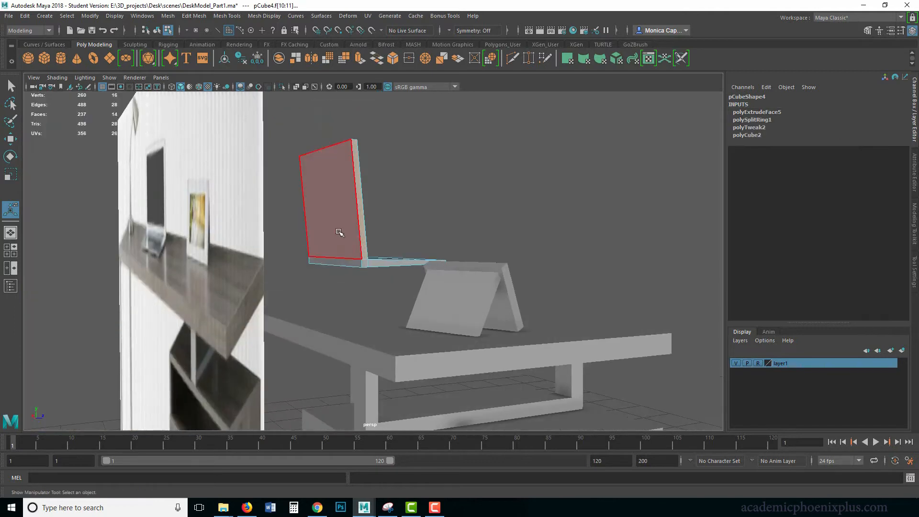
left_click(338, 233)
left_click(345, 265, "shift")
left_click_drag(324, 277, 368, 270, "alt")
key("w")
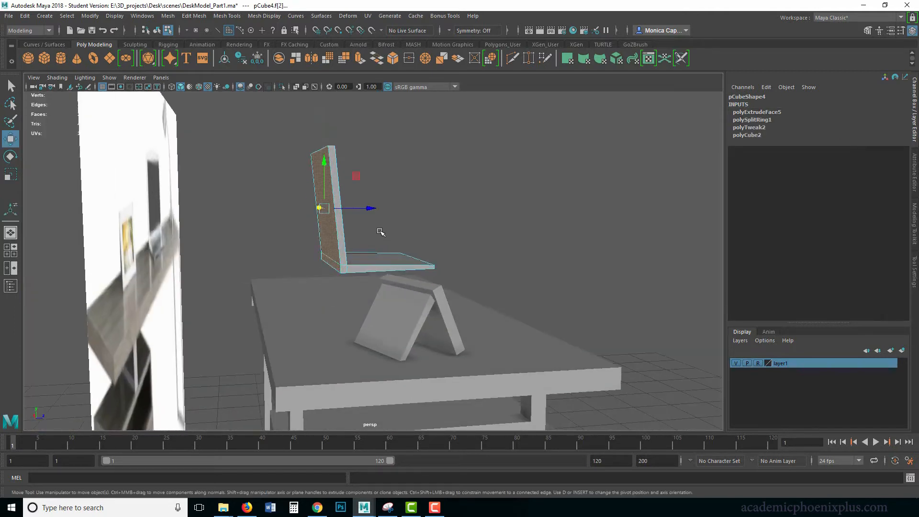
left_click_drag(372, 208, 372, 209)
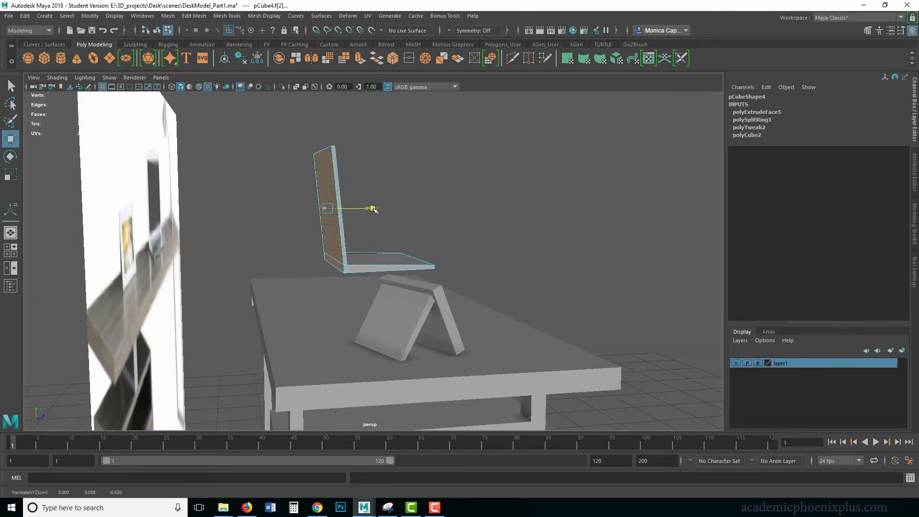
left_click(498, 173)
left_click_drag(498, 174, 385, 199, "alt")
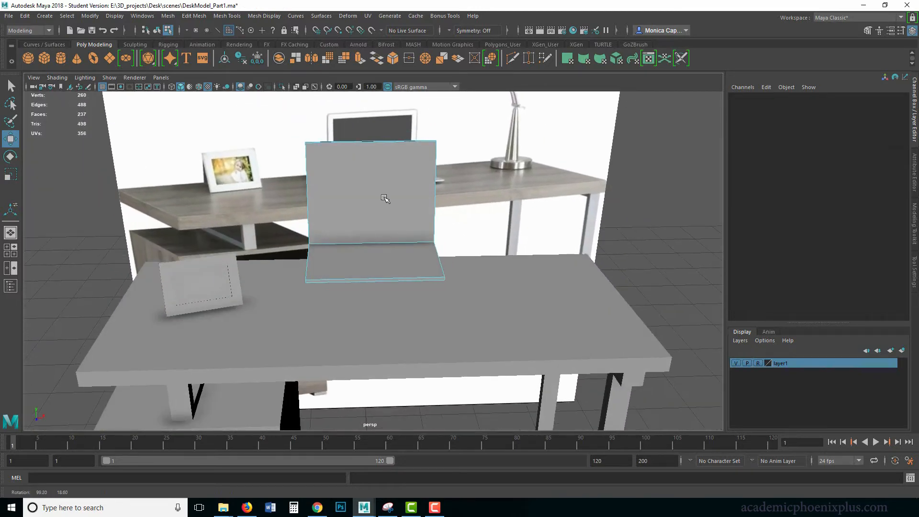
Move the four vertices at the laptop base's front edge forward along Z to lengthen the base
middle_click_drag(395, 205, 369, 243, "alt")
left_click_drag(370, 243, 303, 220, "alt")
right_click_drag(348, 268, 310, 256)
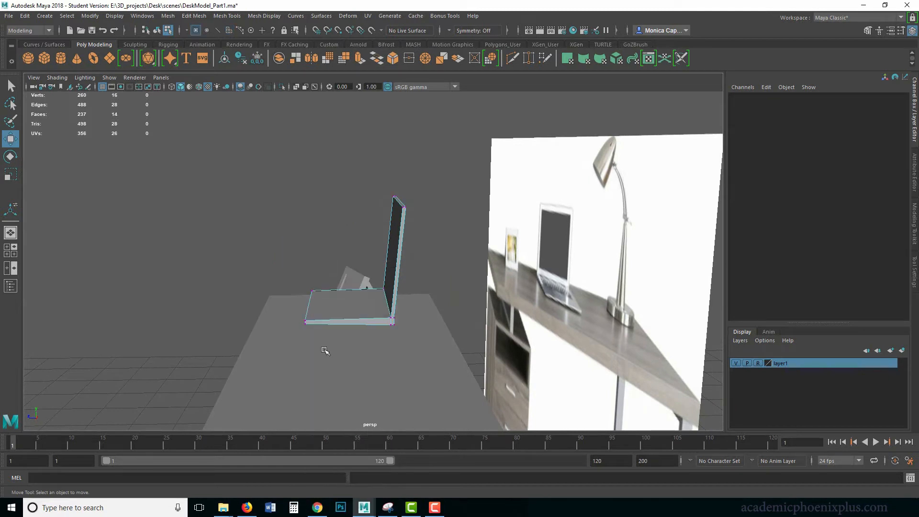
left_click_drag(321, 348, 289, 261)
left_click_drag(257, 305, 244, 304)
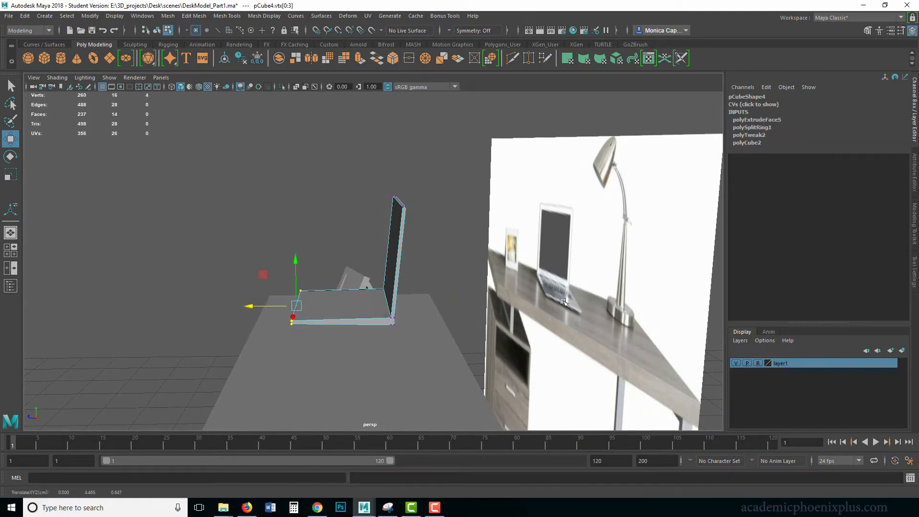
Insert edge loops near both sides of the laptop, the screen's upper edge and the base's front edge, undoing an extra loop
left_click_drag(329, 258, 410, 217, "alt")
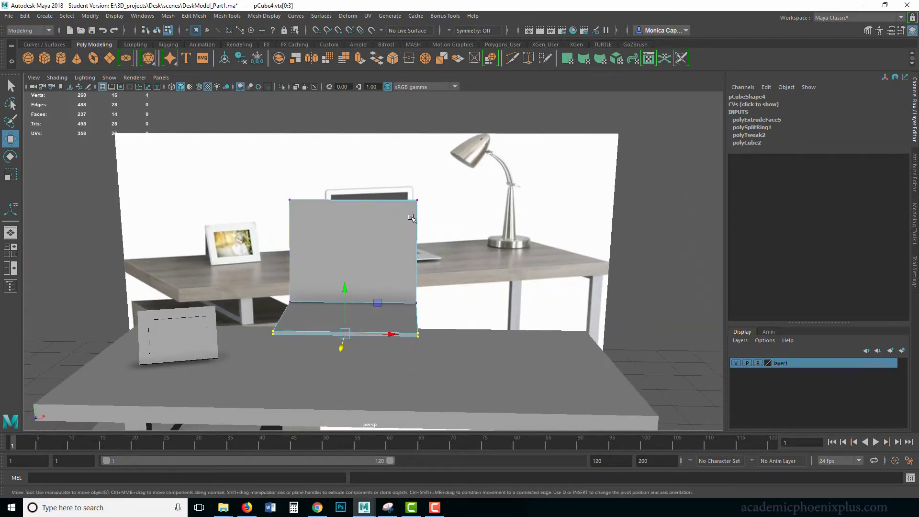
right_click_drag(377, 231, 395, 229)
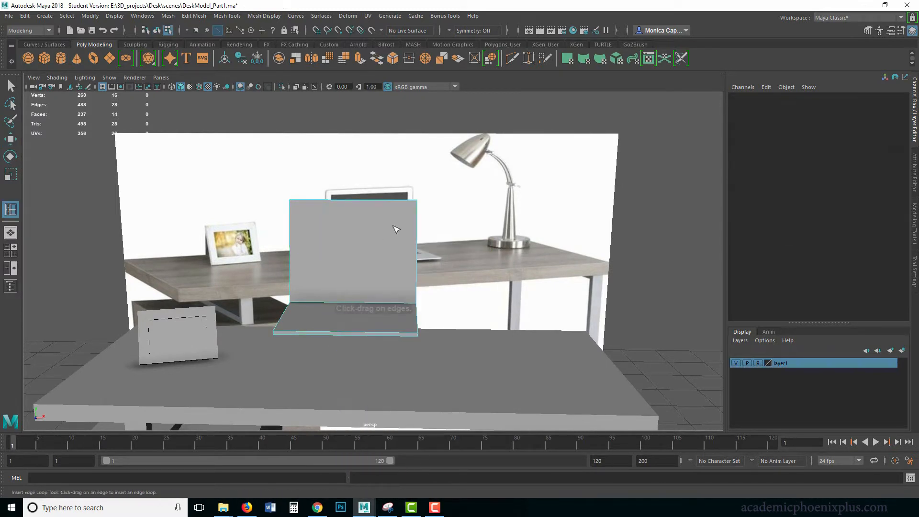
left_click(410, 201)
left_click(296, 201)
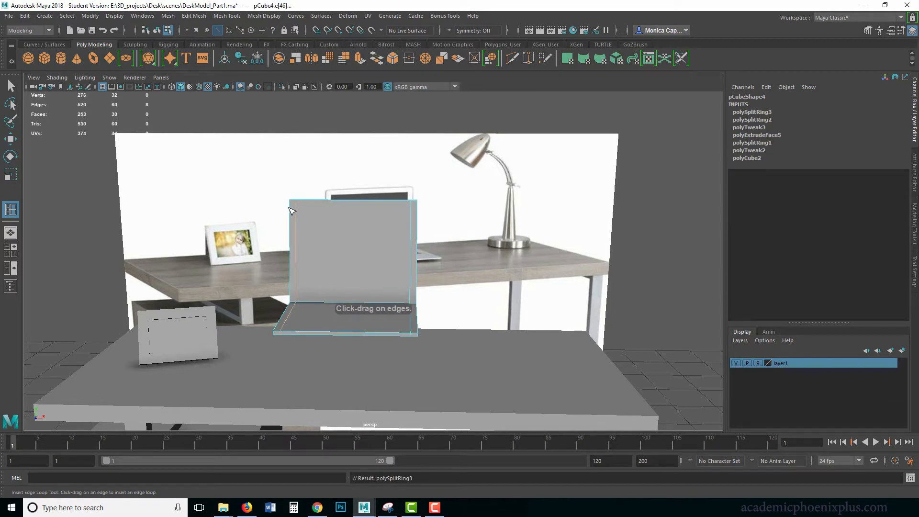
left_click_drag(295, 209, 295, 208)
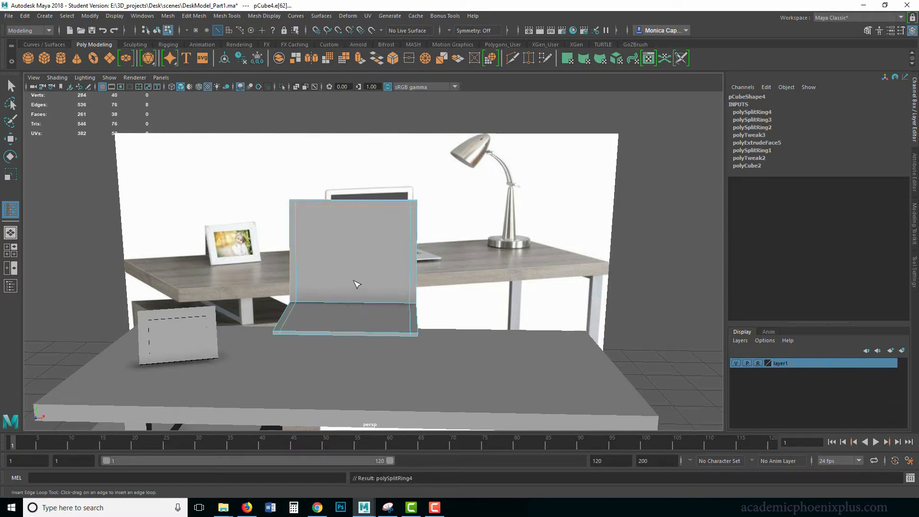
left_click_drag(279, 328, 279, 328)
left_click(348, 310)
key("ctrl+z")
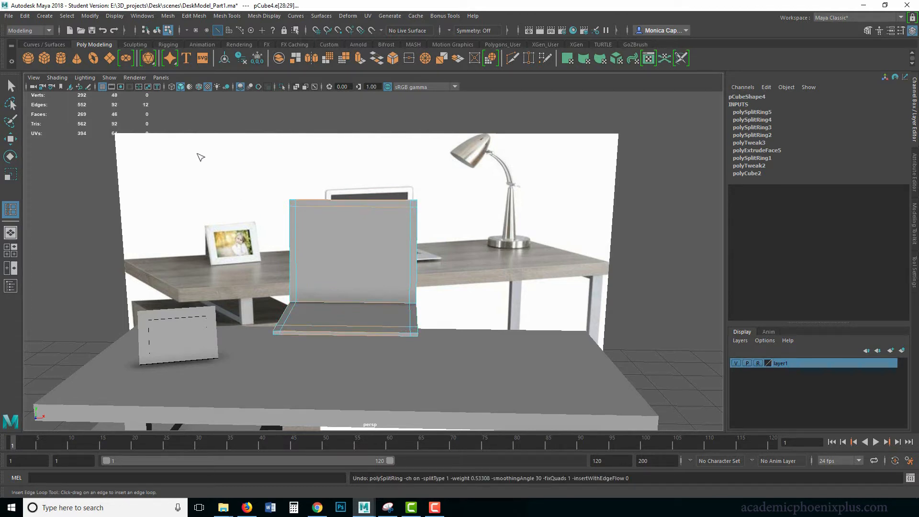
Lower the screen's outer upper corner vertices slightly and scale them inward in X to bevel both corners
left_click(10, 85)
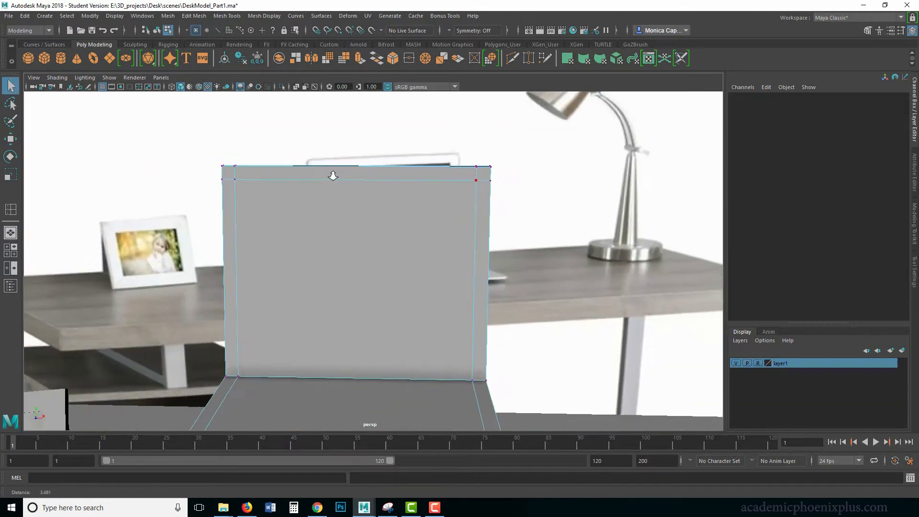
scroll(332, 174, "down", 2)
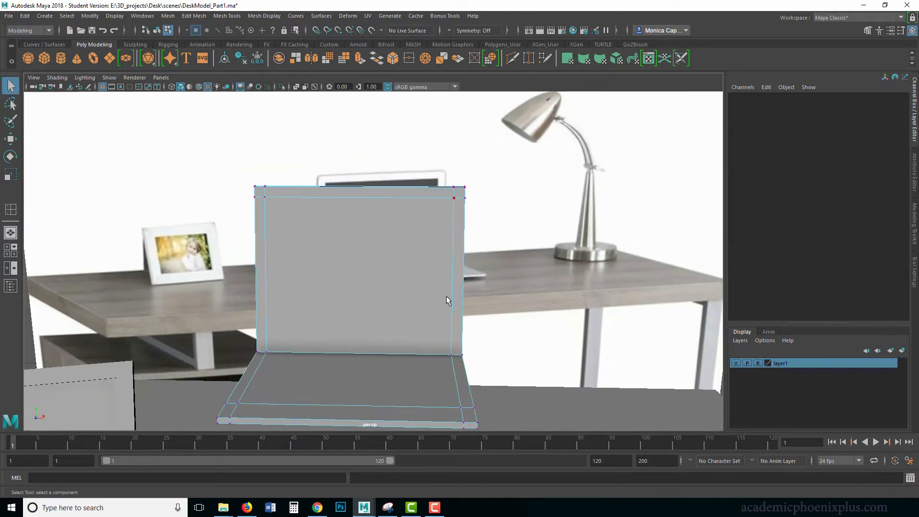
left_click(471, 193)
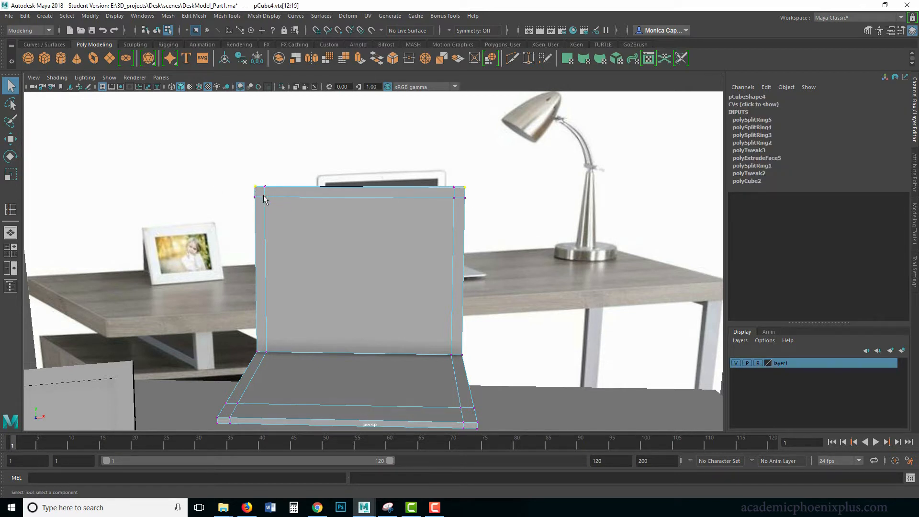
key("r")
key("w")
left_click(359, 139)
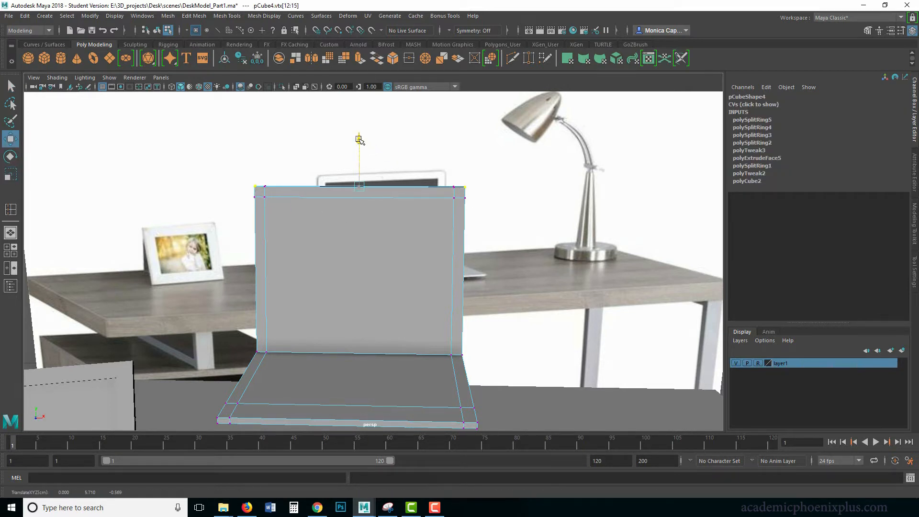
key("r")
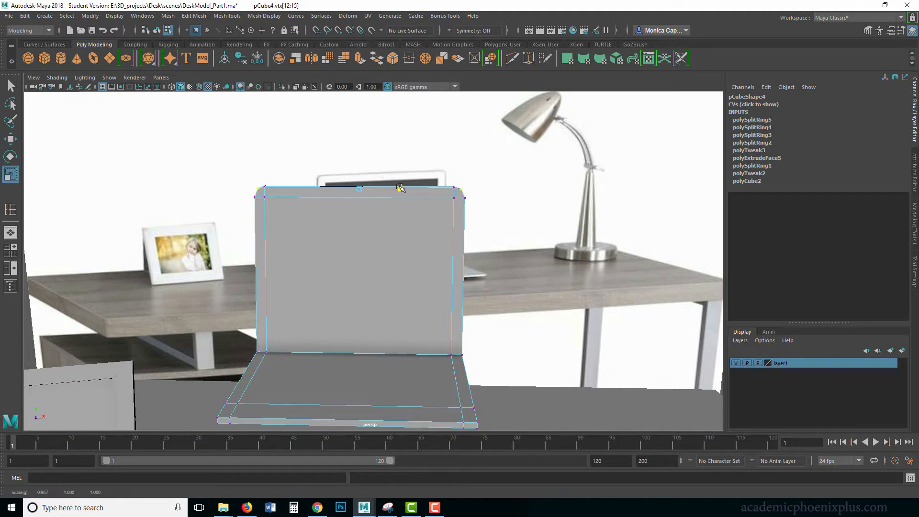
left_click_drag(401, 187, 402, 188)
Move the edge loop near the base's front closer to the front edge along Z
middle_click_drag(394, 259, 425, 148, "alt")
left_click_drag(442, 228, 437, 268)
left_click_drag(516, 281, 522, 325, "alt")
right_click_drag(339, 269, 333, 219)
left_click(342, 259)
double_click(342, 259)
key("w")
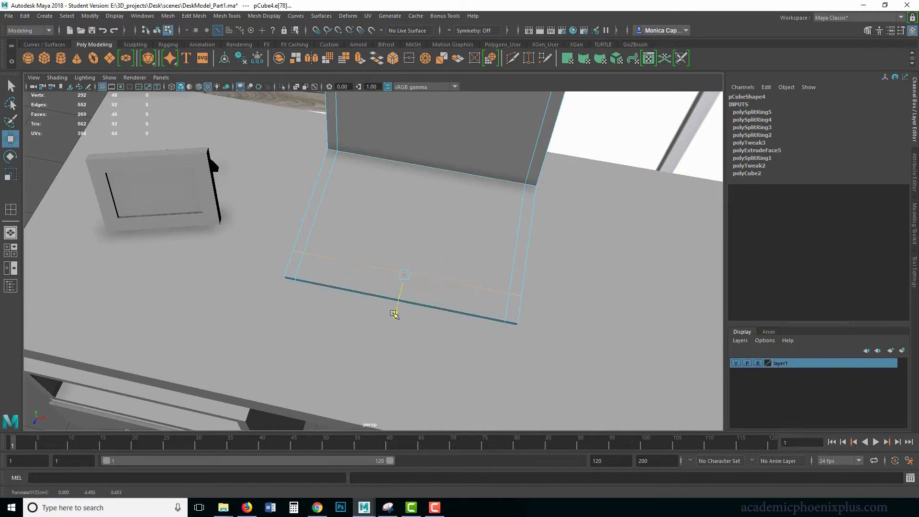
Pull the base's outer front corner vertices back and scale them inward in X to bevel both corners, then return to object selection
right_click_drag(506, 242, 484, 236)
left_click_drag(514, 317, 514, 317)
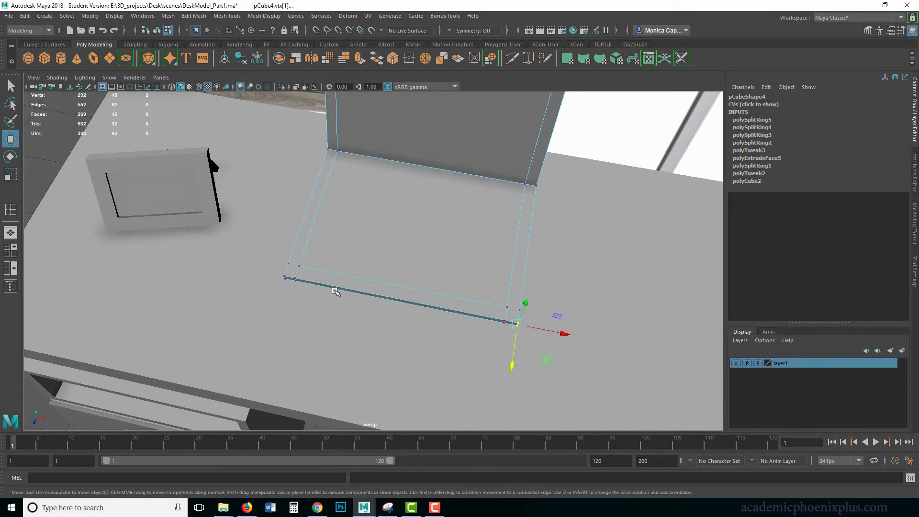
left_click_drag(288, 282, 289, 283, "shift")
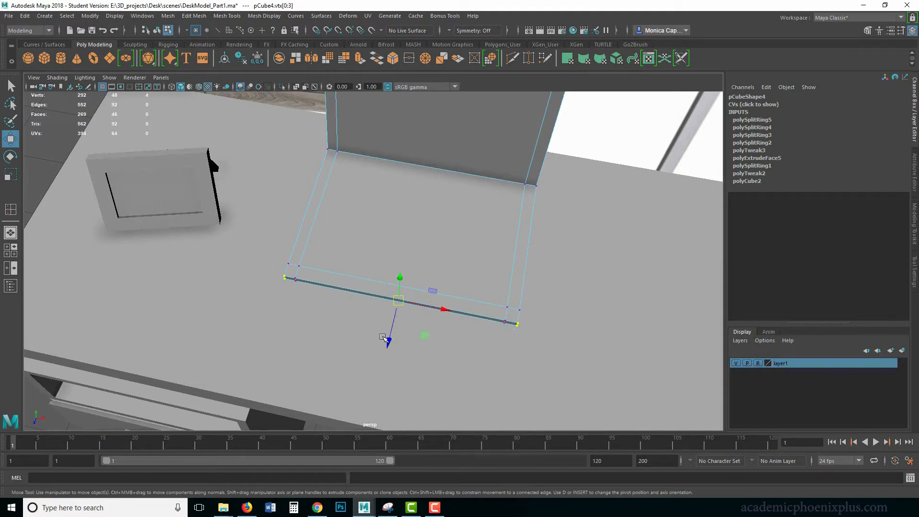
left_click_drag(382, 337, 389, 330)
key("r")
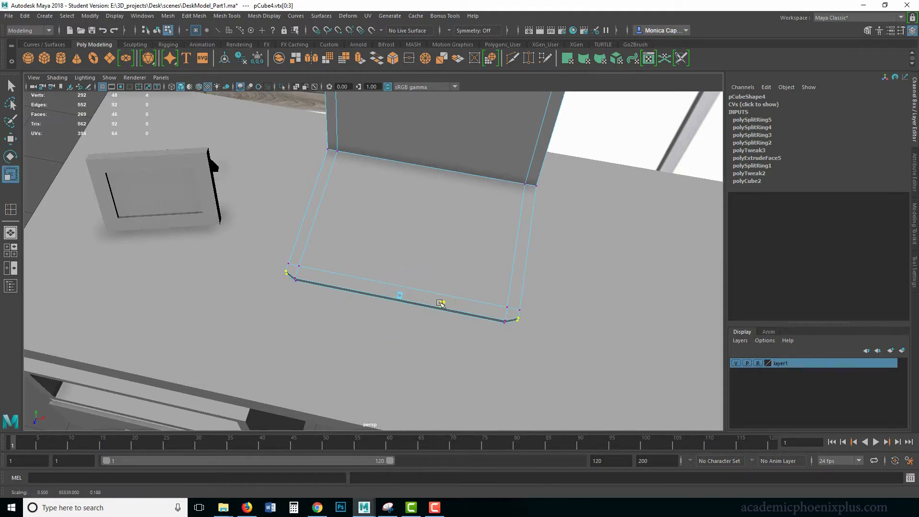
right_click_drag(476, 246, 522, 230)
left_click(578, 256)
right_click_drag(615, 287, 474, 236, "alt")
left_click_drag(476, 237, 598, 196, "alt")
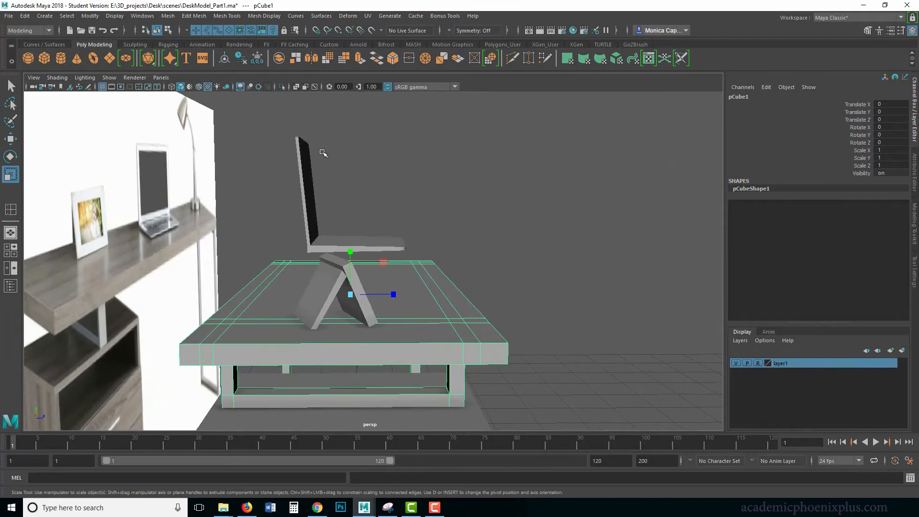
Select the laptop base's front-edge vertices and move them outward along Z to lengthen the base
right_click_drag(388, 242, 351, 239)
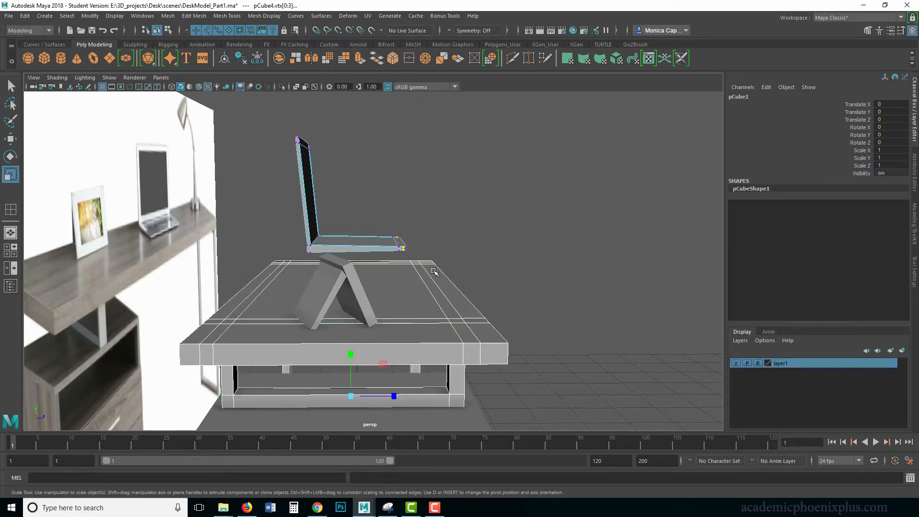
left_click_drag(433, 269, 384, 205)
key("w")
left_click_drag(446, 246, 457, 244)
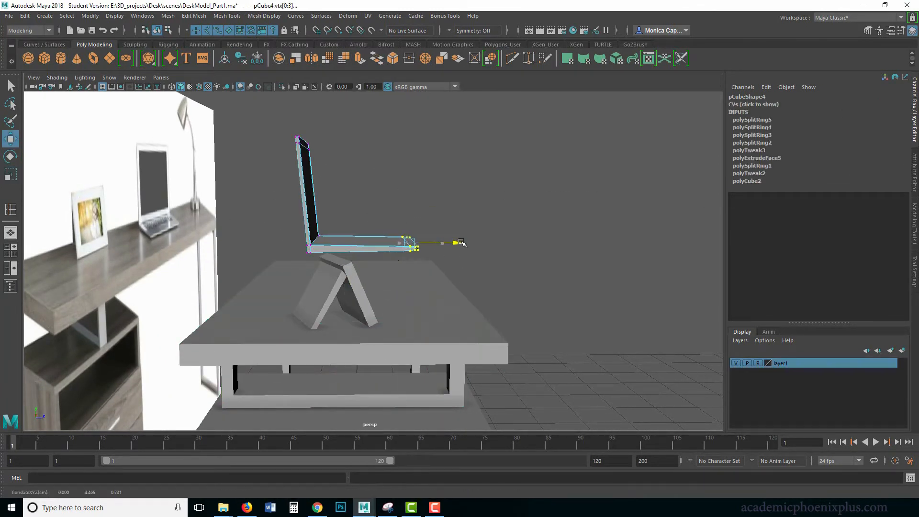
right_click_drag(369, 240, 412, 232)
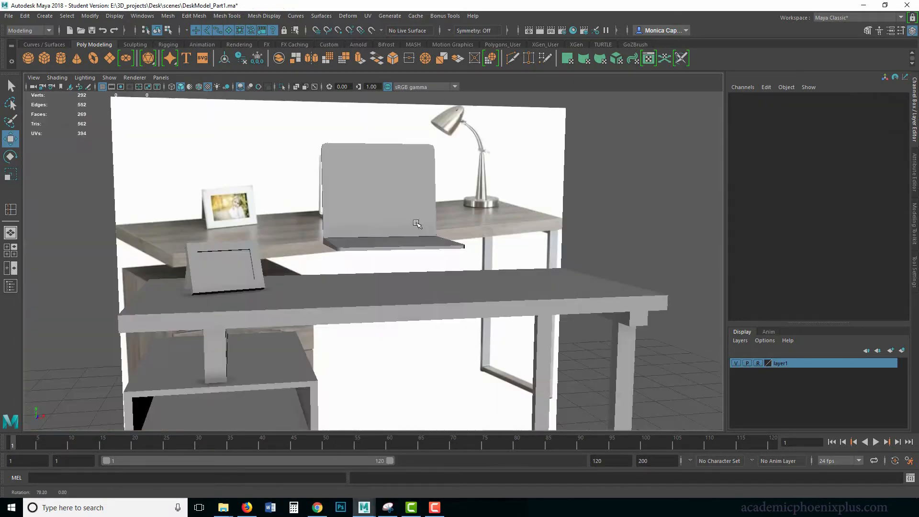
Select the whole laptop and scale it down uniformly to about 1.447 in X, 0.029 in Y and 0.801 in Z
left_click_drag(416, 224, 441, 233, "alt")
left_click(399, 240)
key("r")
left_click_drag(369, 237, 402, 228)
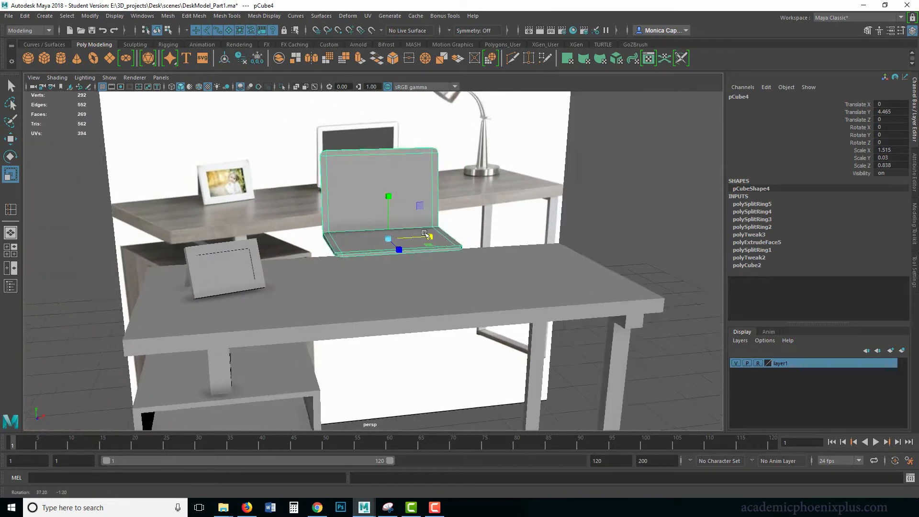
left_click_drag(424, 233, 381, 237, "alt")
mouse_move(468, 205)
left_mouse_down("alt")
mouse_move(432, 203)
mouse_move(511, 197)
mouse_move(471, 215)
left_mouse_up("alt")
Move the laptop down onto the desktop, to about Translate Y 3.932 and Translate Z 0.182
key("w")
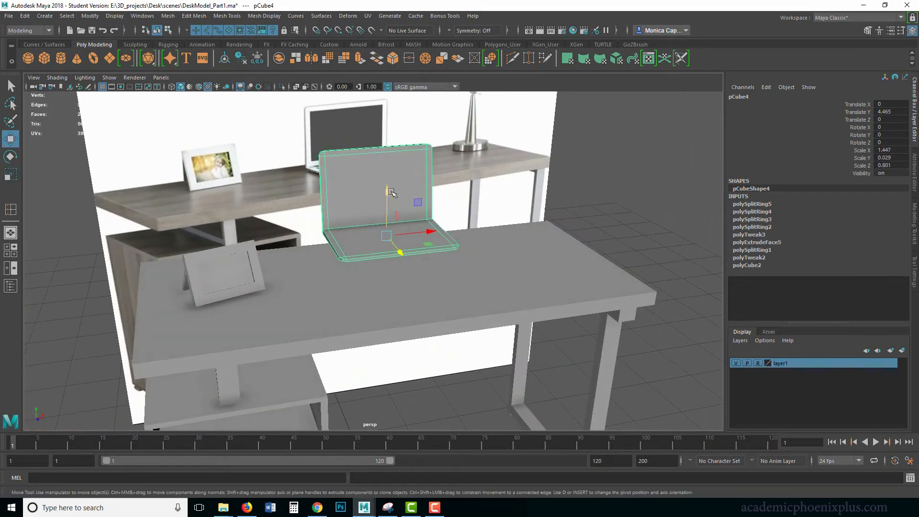
left_click_drag(387, 194, 401, 307)
right_click_drag(478, 271, 398, 239, "alt")
left_click(595, 223)
middle_click_drag(544, 256, 432, 278, "alt")
left_click_drag(432, 278, 461, 262, "alt")
middle_click_drag(356, 263, 440, 214, "alt")
Select all the modeled desk objects, freeze their transformations and delete their construction history
right_click_drag(440, 214, 210, 183, "alt")
left_click_drag(425, 320, 248, 198)
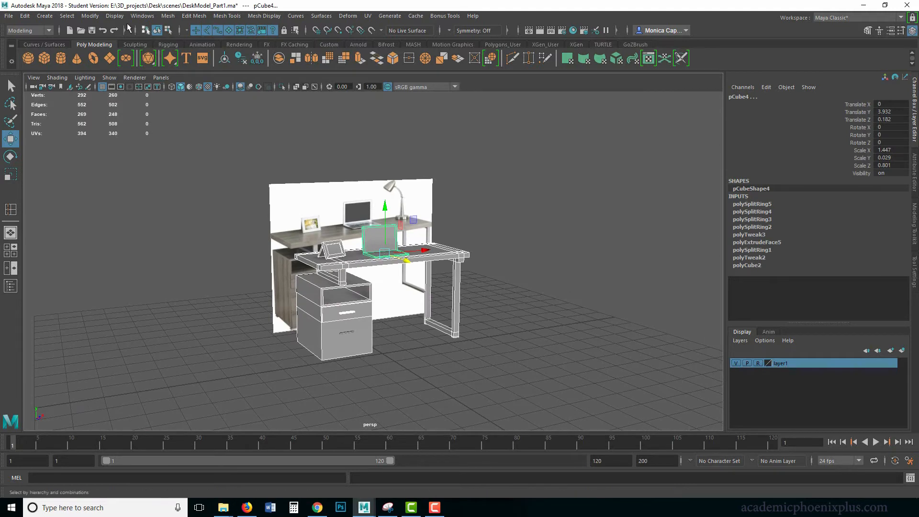
left_click(91, 16)
left_click(120, 64)
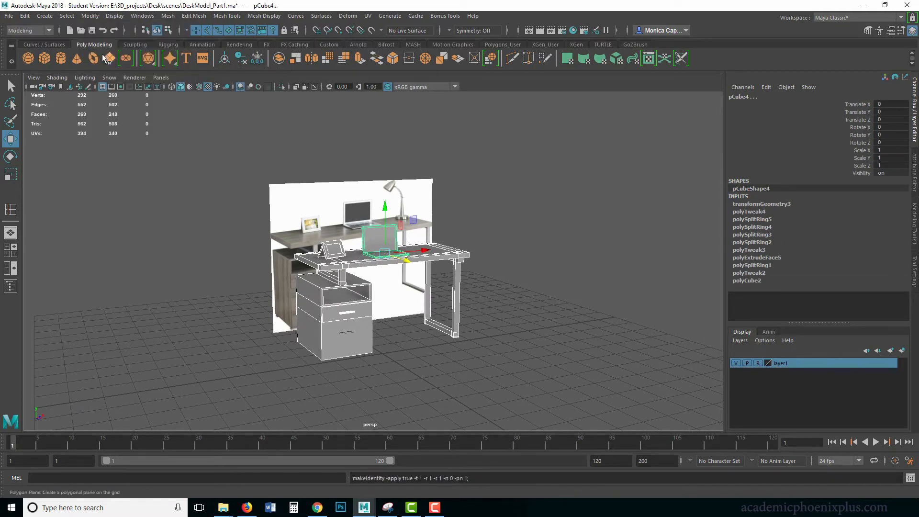
left_click(25, 16)
mouse_move(110, 131)
left_click(188, 137)
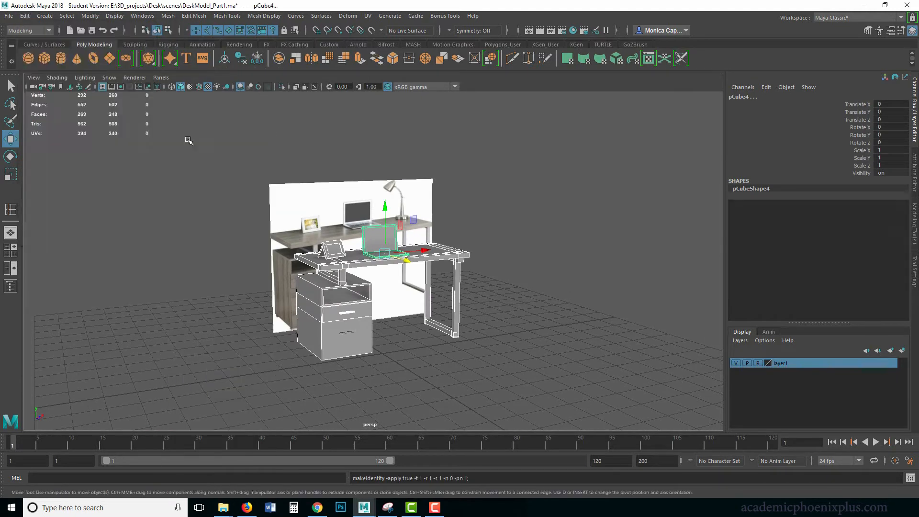
Deselect everything and save the scene under the new name desk_v3_StartAssets.ma
left_click(583, 215)
middle_click_drag(475, 242, 434, 241, "alt")
scroll(543, 220, "up", 5)
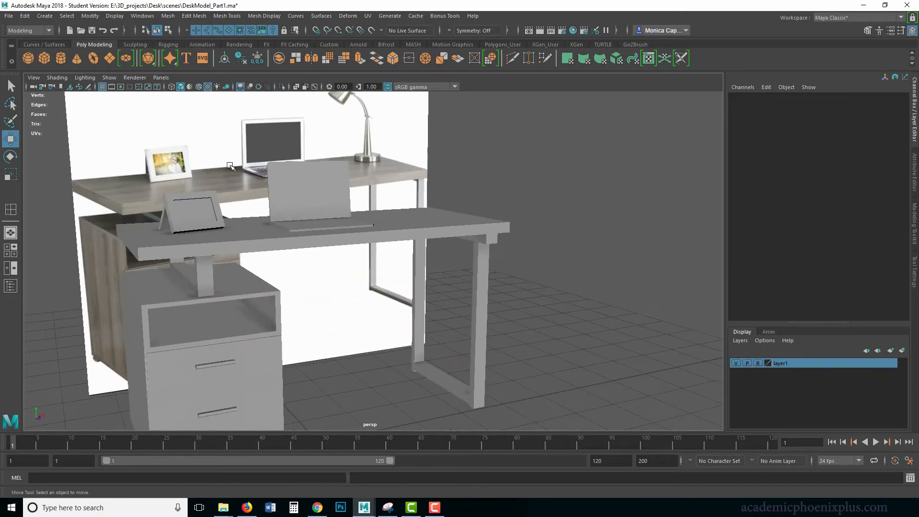
left_click(8, 16)
left_click(39, 64)
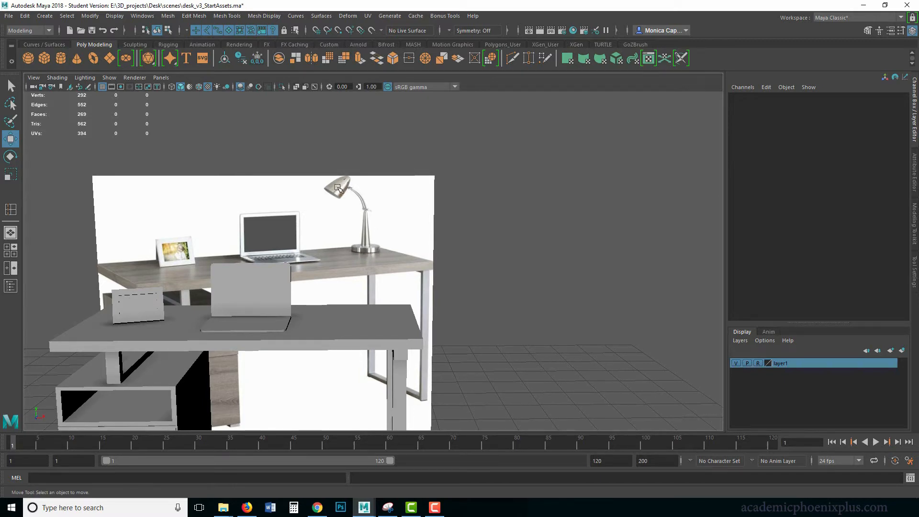
Create a polygon cylinder for the lamp base and raise it from the floor toward the desktop
left_click(61, 58)
middle_click_drag(452, 289, 578, 216, "alt")
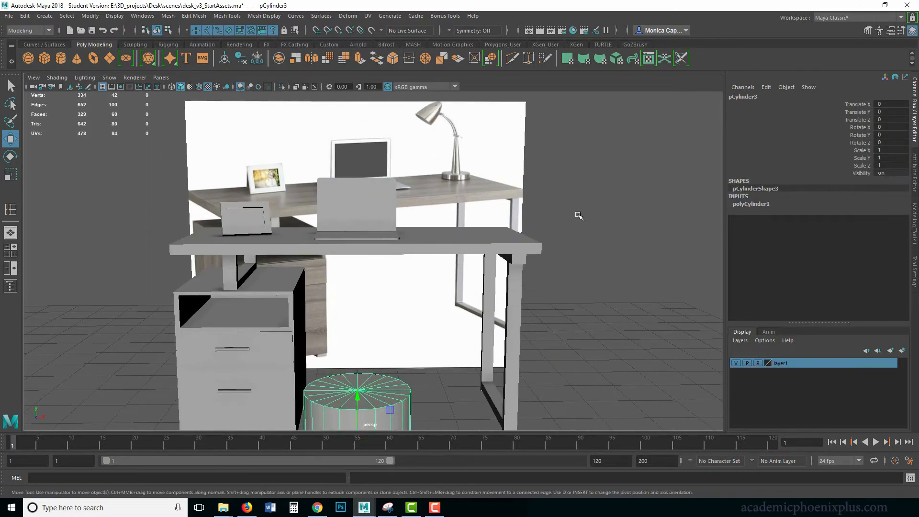
scroll(579, 216, "down", 1)
middle_click_drag(383, 348, 354, 254, "alt")
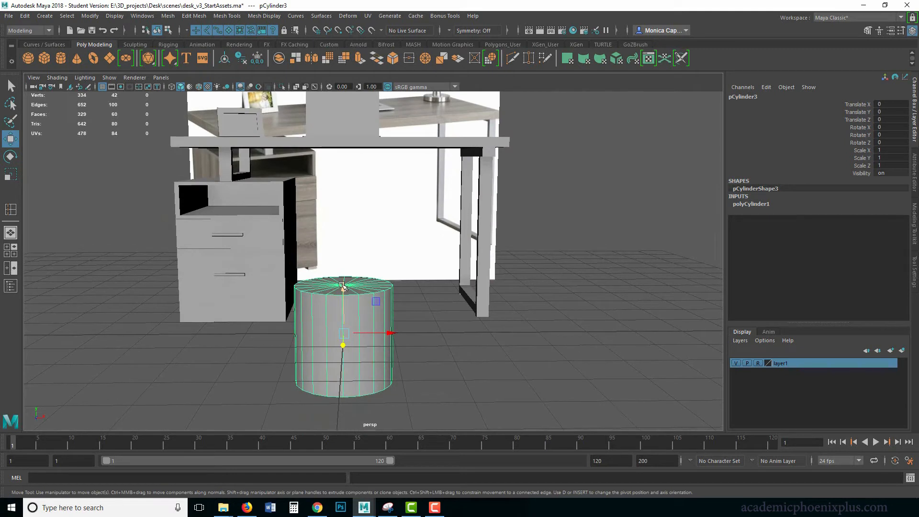
left_click_drag(341, 285, 459, 130)
Flatten the cylinder to a Scale Y of 0.12 and position it on the desktop beside the laptop, at about X 2.267, Z -0.41
key("r")
key("w")
key("f")
left_click_drag(589, 216, 553, 250, "alt")
right_click_drag(492, 237, 53, 144, "alt")
middle_click_drag(315, 237, 335, 285, "alt")
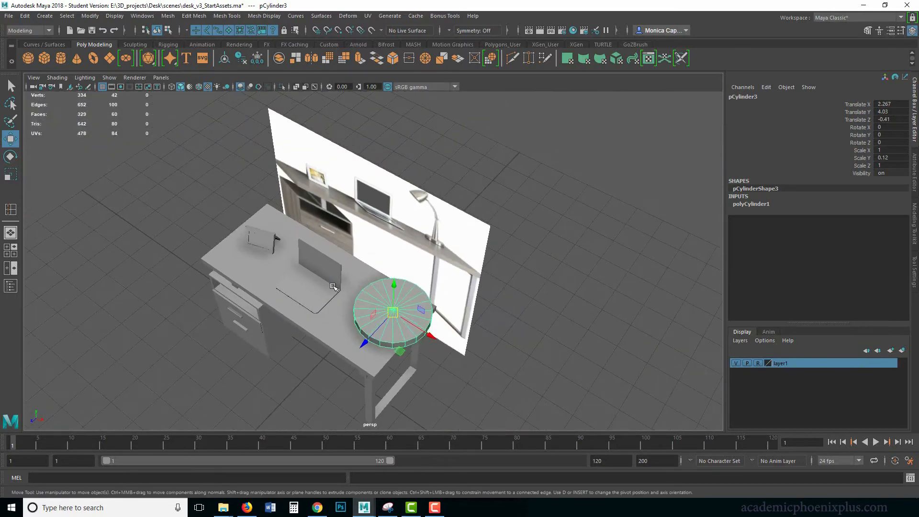
left_click_drag(335, 286, 369, 249, "alt")
Scale the disc down uniformly to about 0.471 in X and Z, and lower it to about Translate Y 3.981
key("f")
middle_click_drag(496, 301, 605, 264, "alt")
right_click_drag(604, 265, 311, 241, "alt")
left_click_drag(311, 241, 338, 304, "alt")
key("r")
key("w")
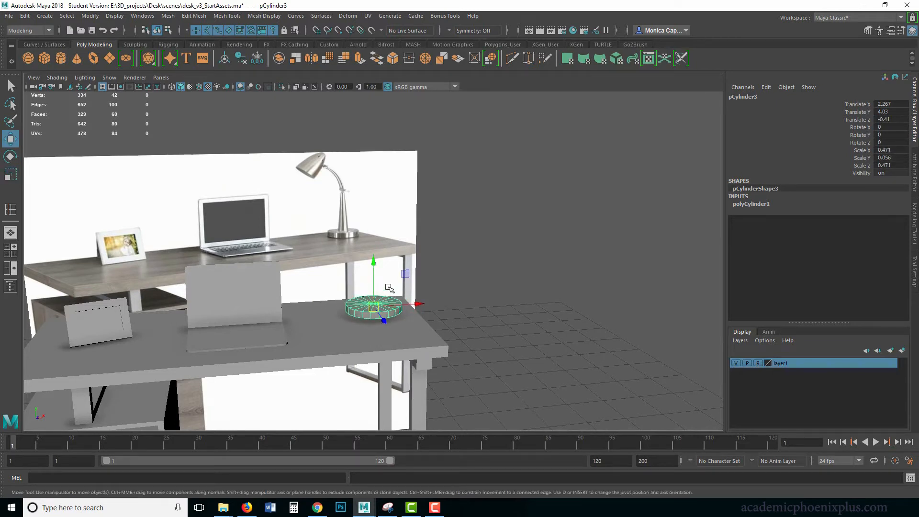
left_click_drag(373, 261, 374, 265)
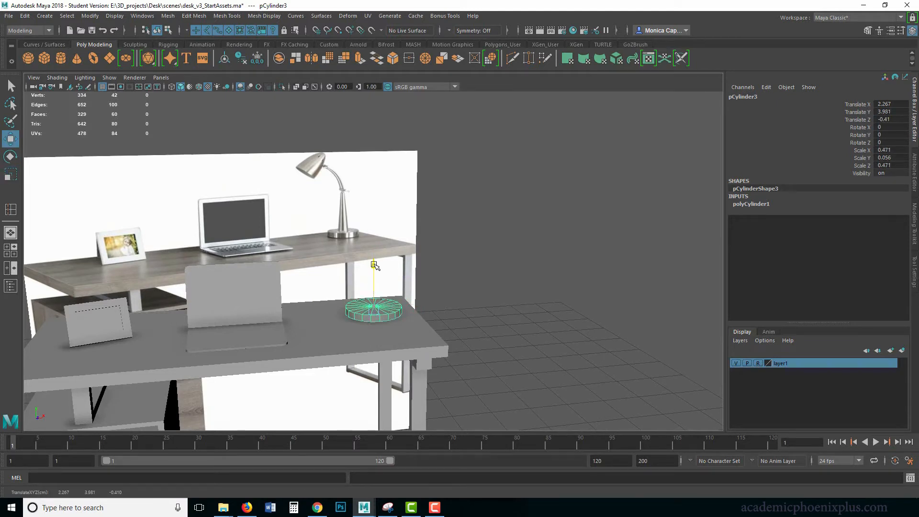
Set the cylinder's axis subdivisions to 12 and its cap subdivisions to 0
left_click(753, 204)
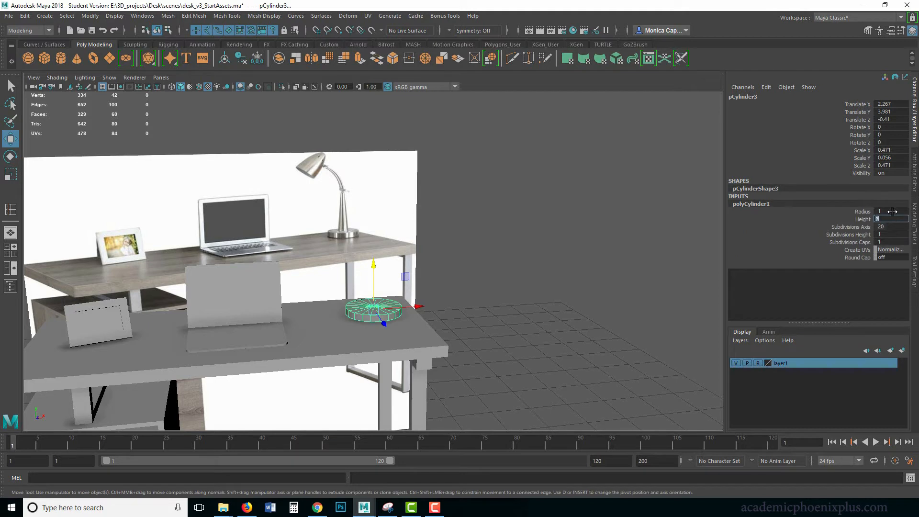
left_click(894, 229)
type("12")
key("Return")
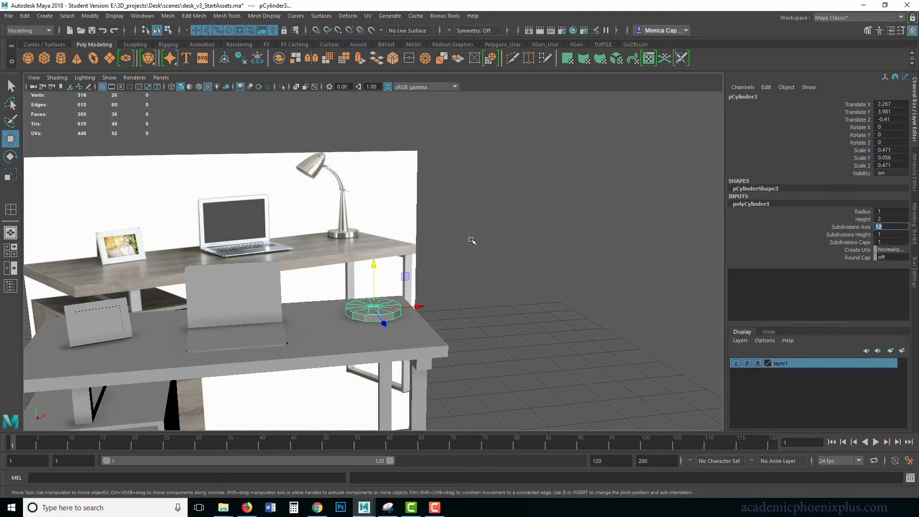
left_click(893, 234)
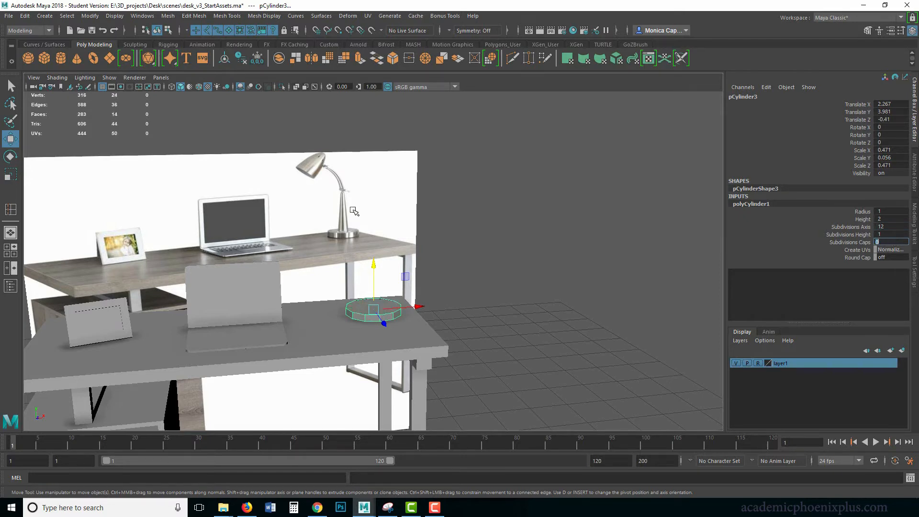
Thicken the lamp base to about Scale Y 0.081 and raise it to about Translate Y 4.012 so it rests on the desktop
left_click_drag(441, 283, 421, 307, "alt")
right_click_drag(451, 233, 646, 267, "alt")
left_click_drag(385, 318, 400, 291, "alt")
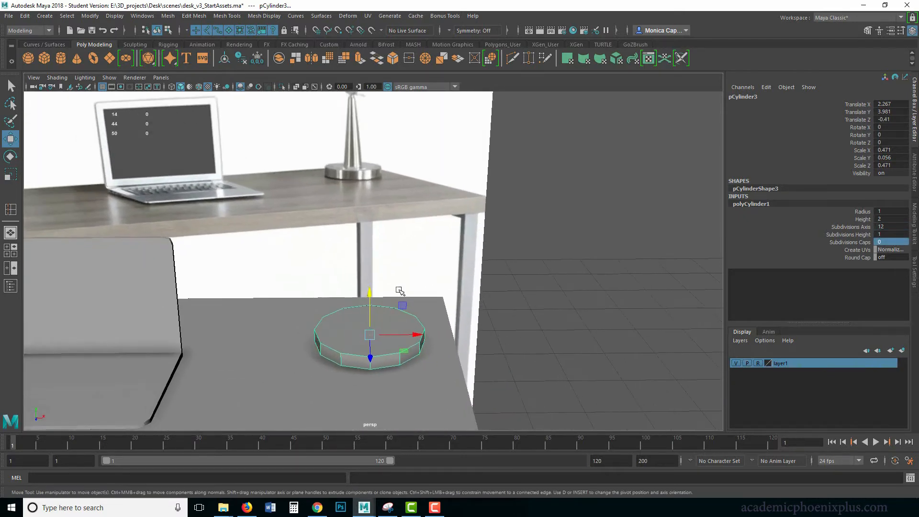
middle_click_drag(488, 262, 505, 277, "alt")
left_click_drag(505, 277, 483, 273, "alt")
left_click(474, 298)
left_click(458, 325)
left_click_drag(466, 337, 474, 303, "alt")
key("r")
left_click_drag(446, 276, 457, 292)
key("w")
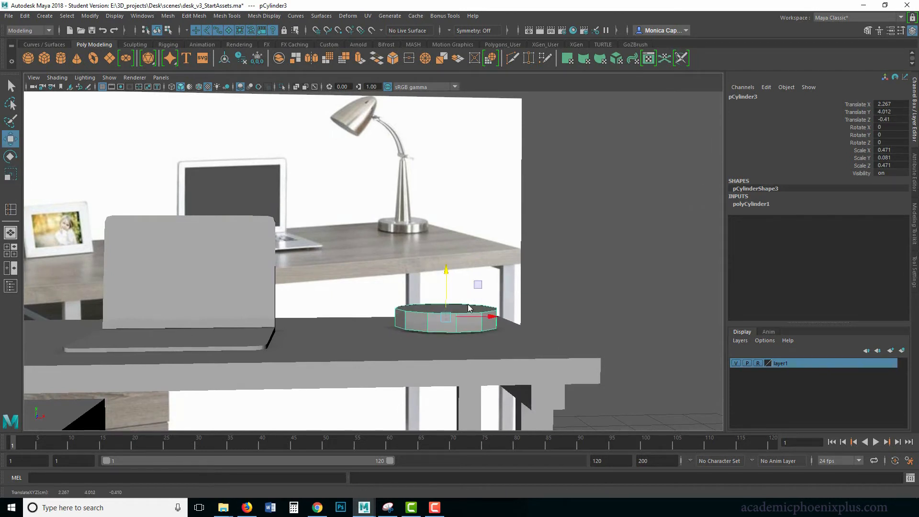
Extrude the lamp base's top face upward by about 0.019 and scale it to about 0.933 for a beveled rim
right_click_drag(467, 305, 467, 273)
left_click_drag(503, 268, 496, 297, "alt")
left_click(475, 318)
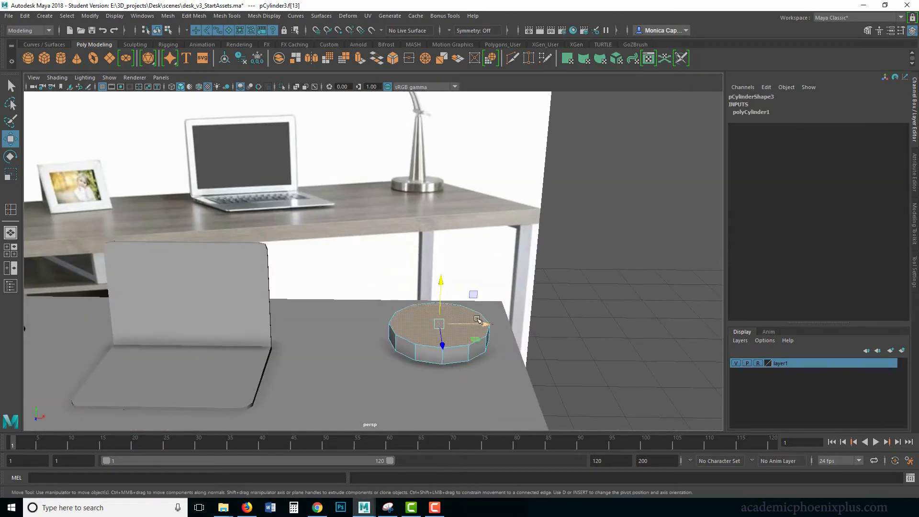
key("ctrl+e")
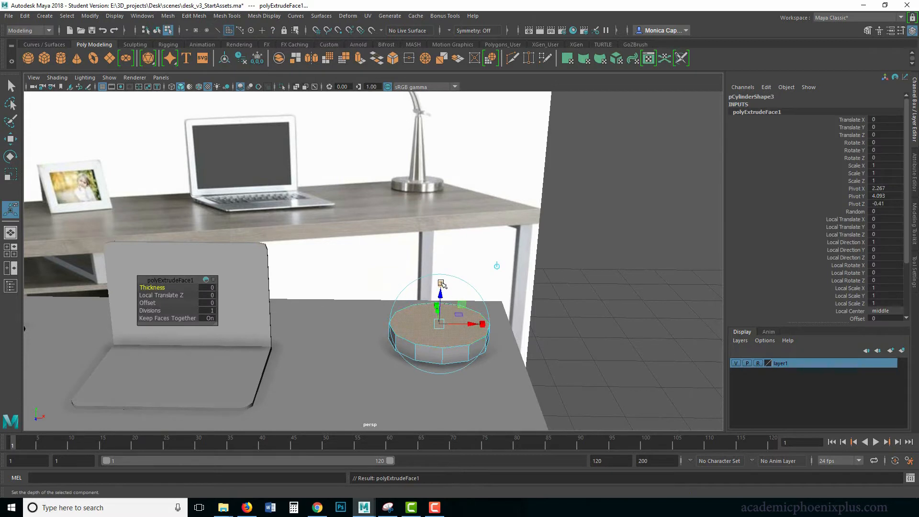
left_click(441, 283)
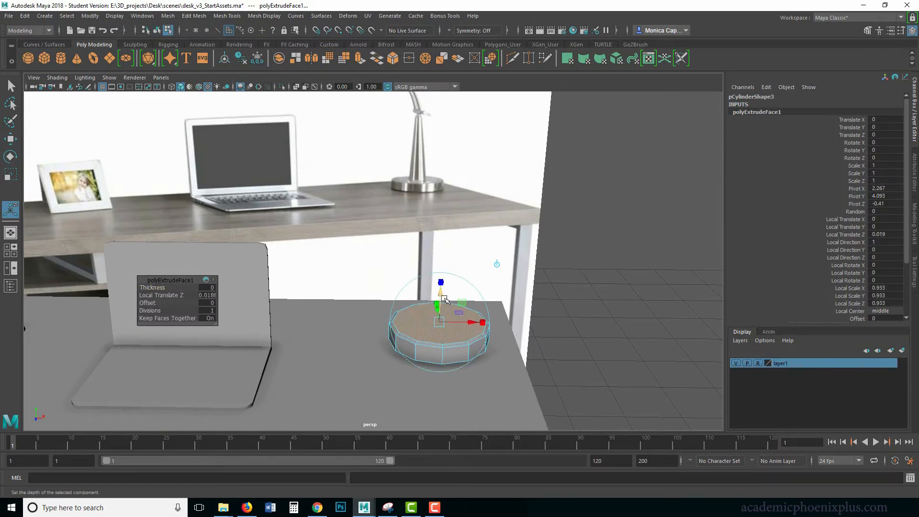
left_click_drag(439, 321, 427, 292, "alt")
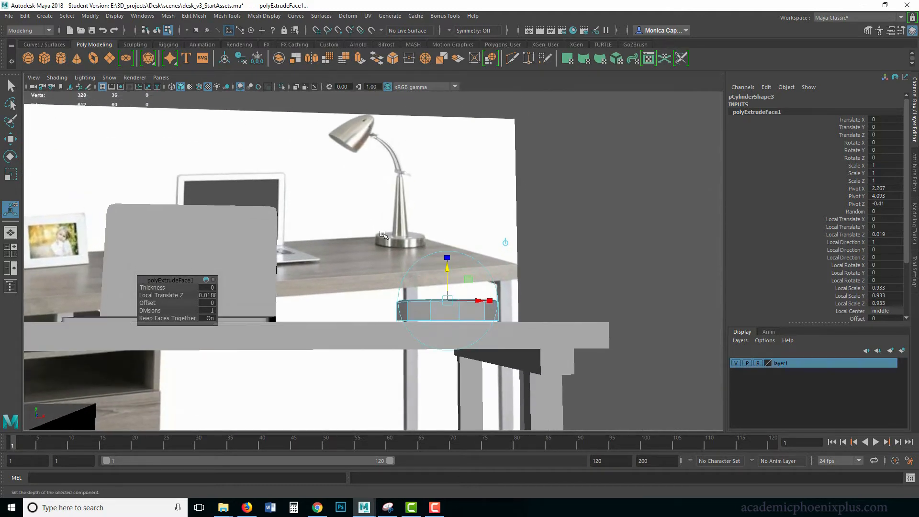
left_click_drag(630, 226, 610, 242, "alt")
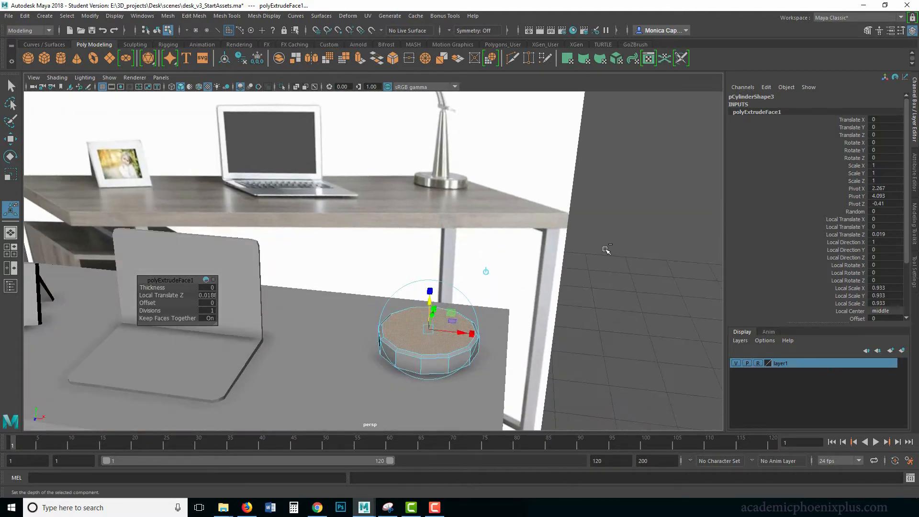
Extrude the top face again, scale it inward to about 0.317, and fine-tune the small center face's size
key("ctrl+e")
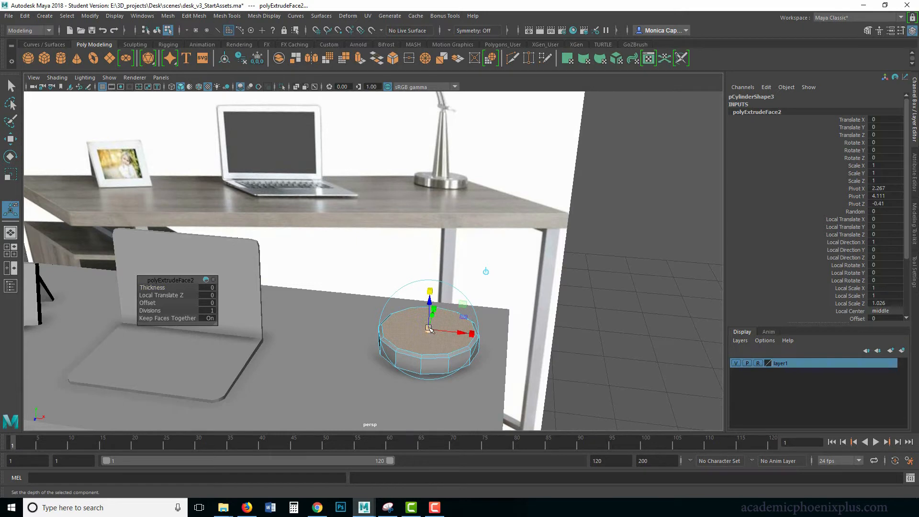
left_click_drag(428, 328, 590, 267)
left_click(508, 290)
key("ctrl+z")
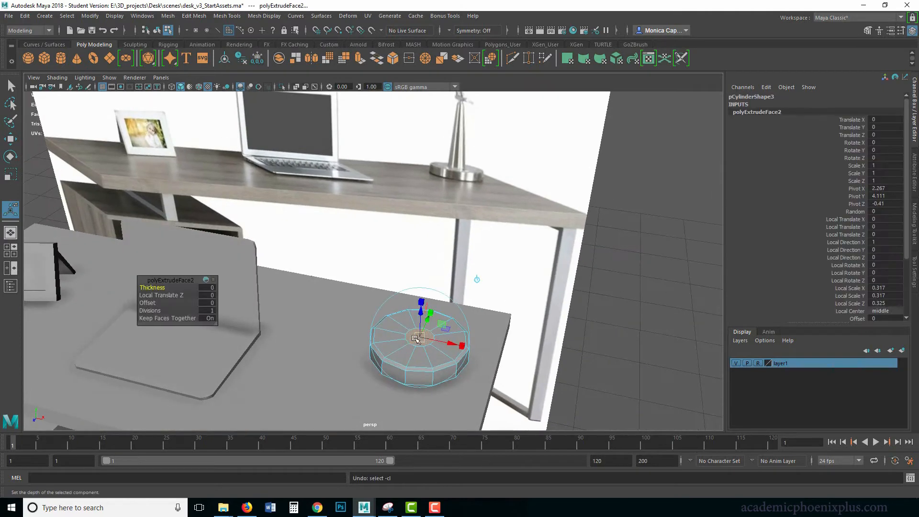
key("r")
left_click_drag(466, 345, 465, 330, "alt")
Extrude the small center face upward by about 1.088 and scale its top to 0.4 to form a tapered lamp stem
key("ctrl+e")
left_click_drag(521, 295, 410, 196, "alt")
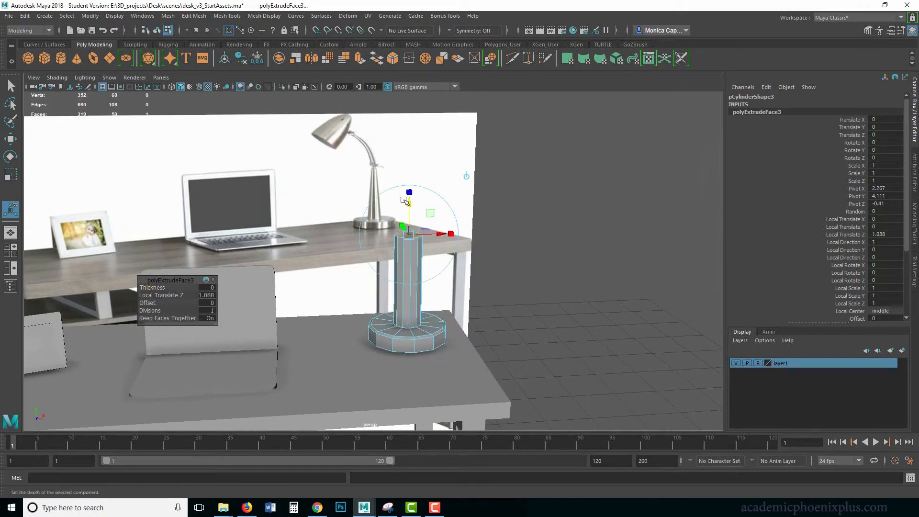
left_click_drag(407, 234, 391, 246)
mouse_move(441, 263)
left_mouse_down("alt")
mouse_move(436, 256)
mouse_move(439, 274)
left_mouse_up("alt")
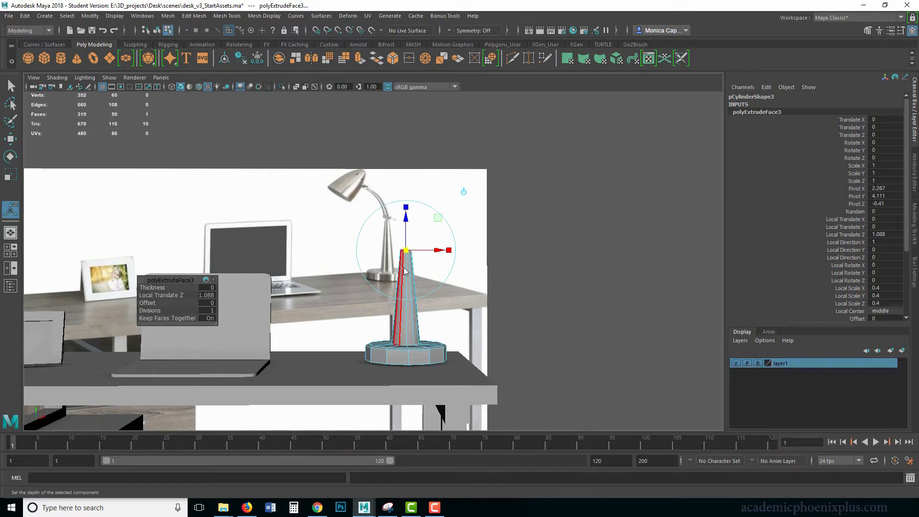
Return to object selection, select the lamp and frame it in a maximized front view
right_click_drag(402, 268, 532, 245)
left_click(532, 246)
key("space")
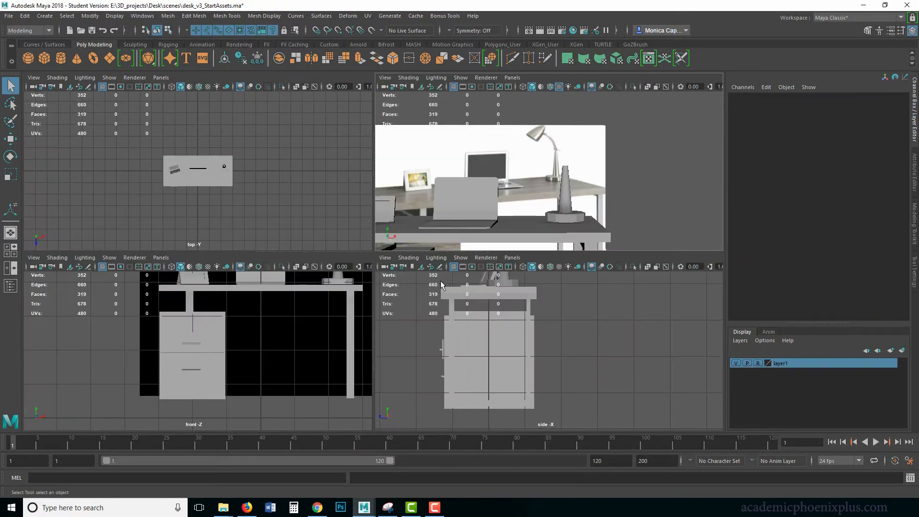
left_click(565, 216)
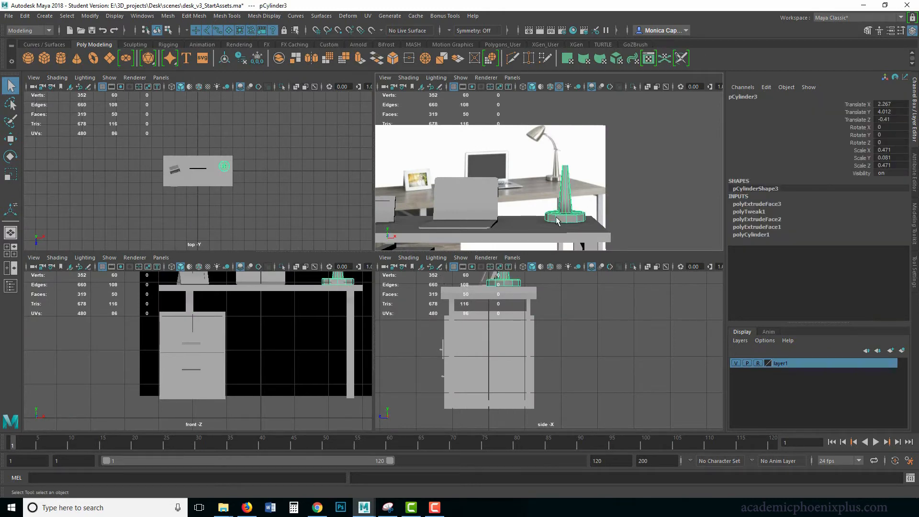
key("space")
middle_click_drag(354, 269, 246, 408, "alt")
middle_click_drag(417, 258, 212, 345, "alt")
right_click_drag(365, 270, 494, 286, "alt")
middle_click_drag(331, 265, 429, 235, "alt")
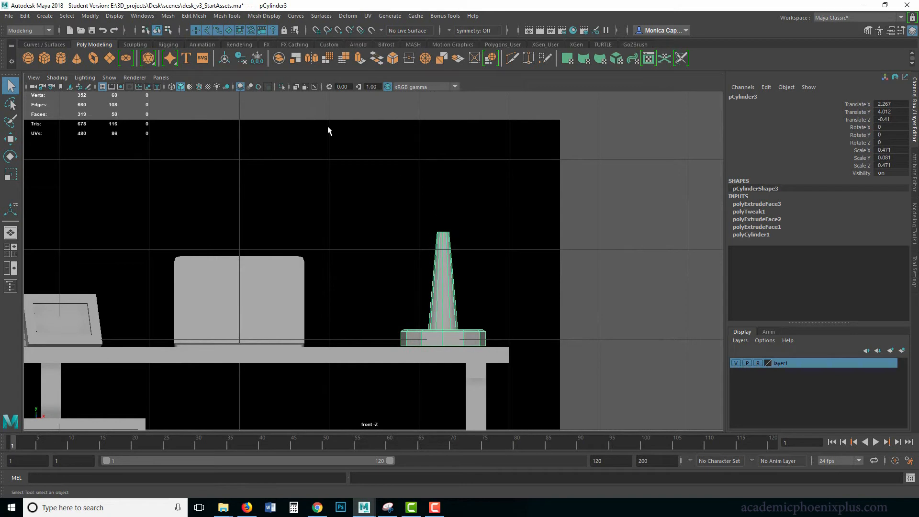
Draw an EP curve in the front view that starts at the lamp stem's tip and arcs up toward the laptop
left_click(45, 16)
mouse_move(66, 60)
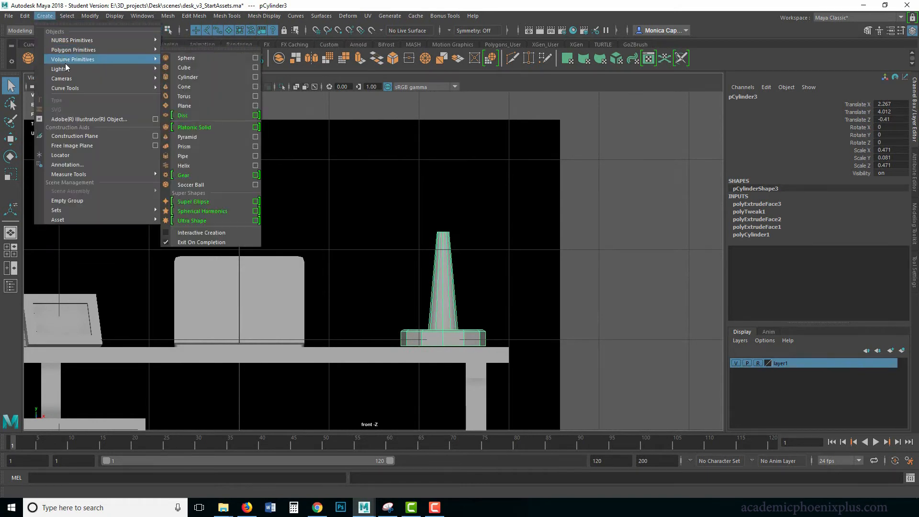
mouse_move(76, 85)
left_click(193, 102)
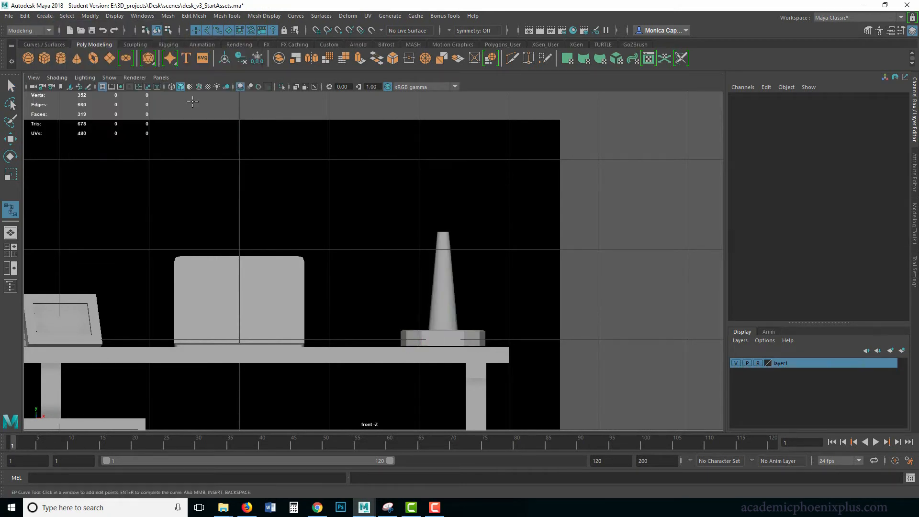
left_click(440, 228)
left_click(440, 210)
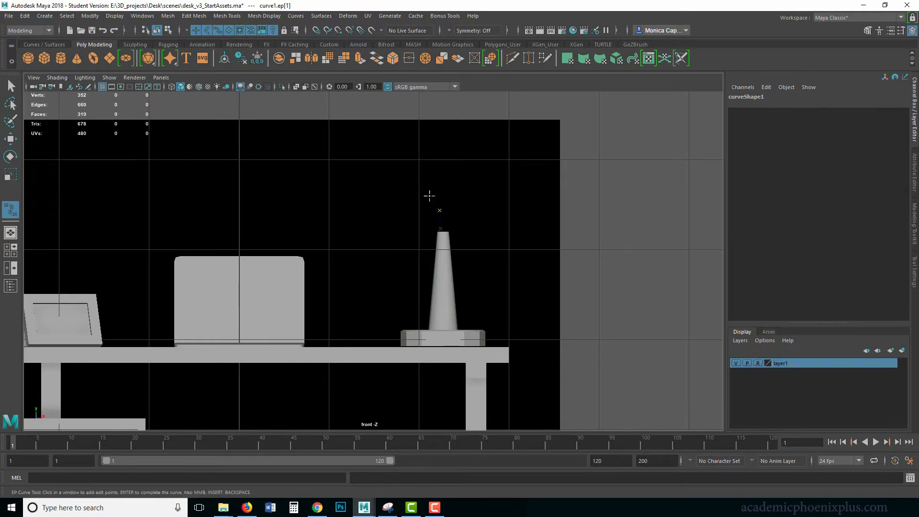
left_click(423, 192)
key("q")
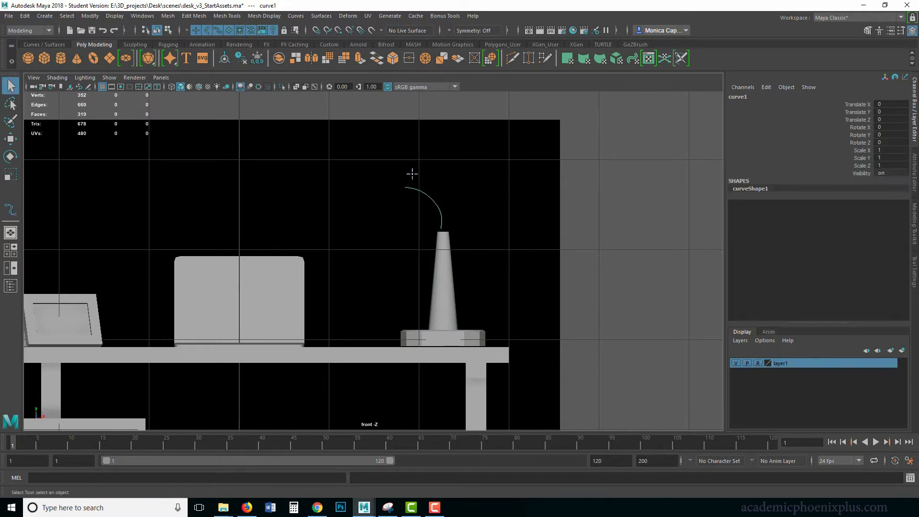
Turn on the textured reference image and move the curve's bend, end and start control vertices to shape the lamp neck's arc
left_click(205, 87)
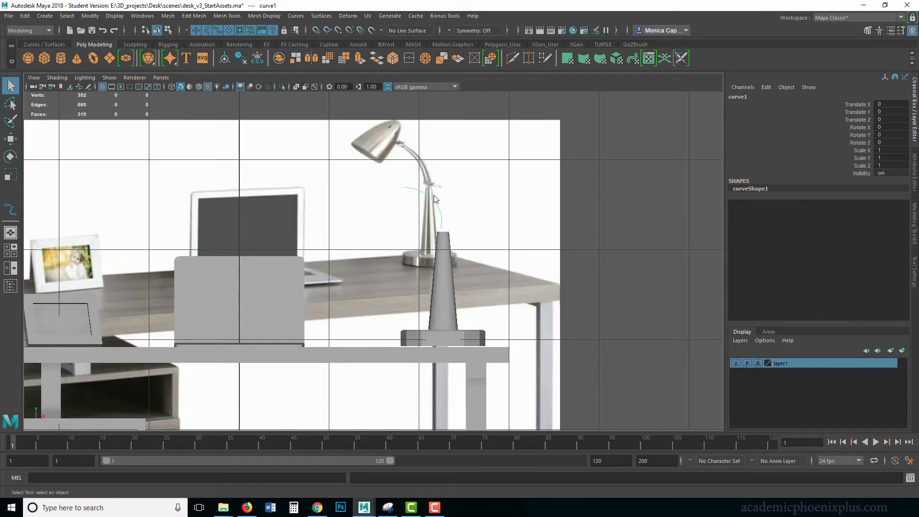
right_click_drag(433, 196, 408, 194)
left_click_drag(392, 170, 448, 198)
key("w")
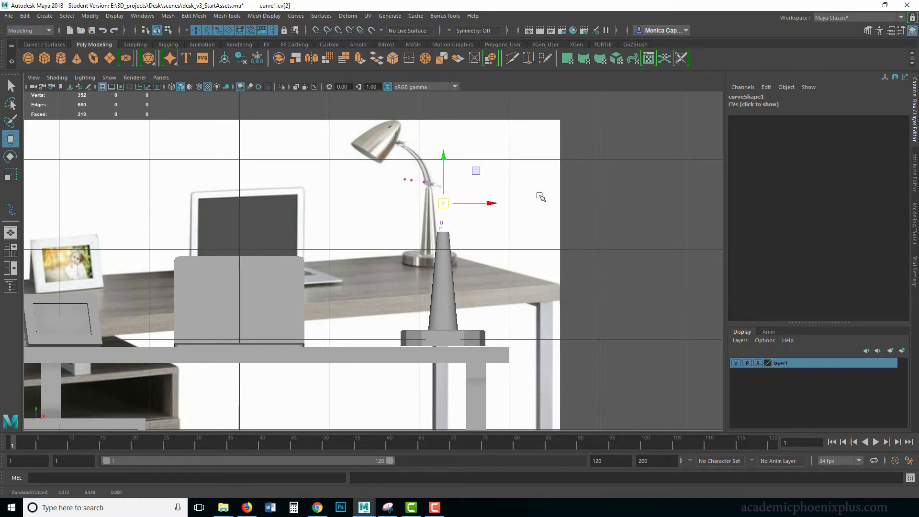
left_click_drag(401, 172, 417, 189)
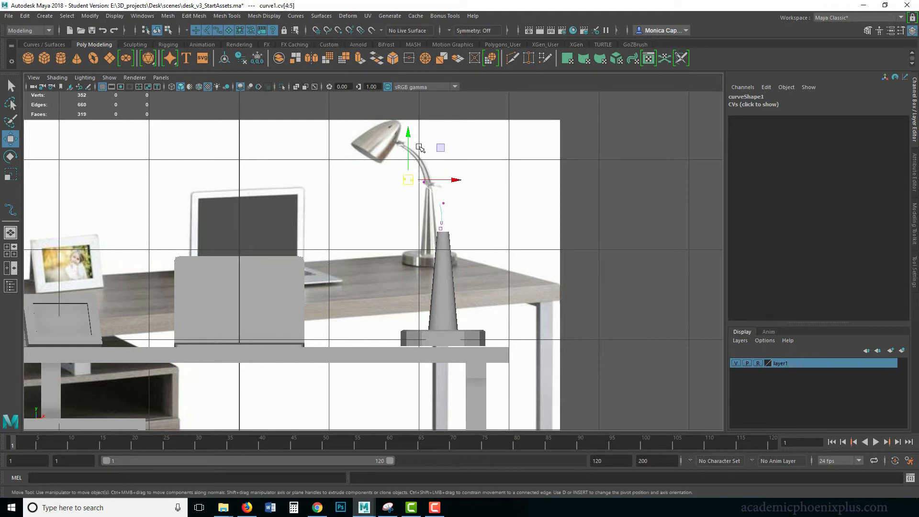
left_click_drag(407, 132, 406, 131)
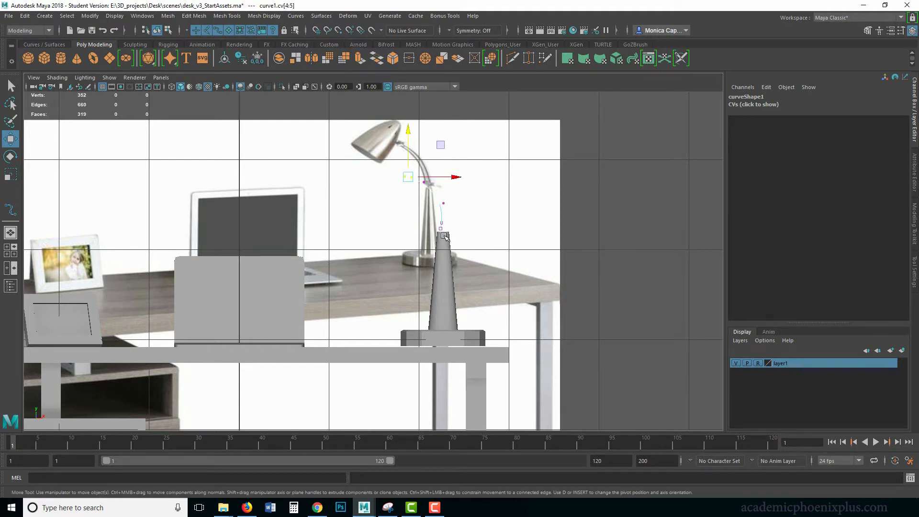
left_click_drag(445, 235, 430, 220)
left_click_drag(489, 227, 491, 227)
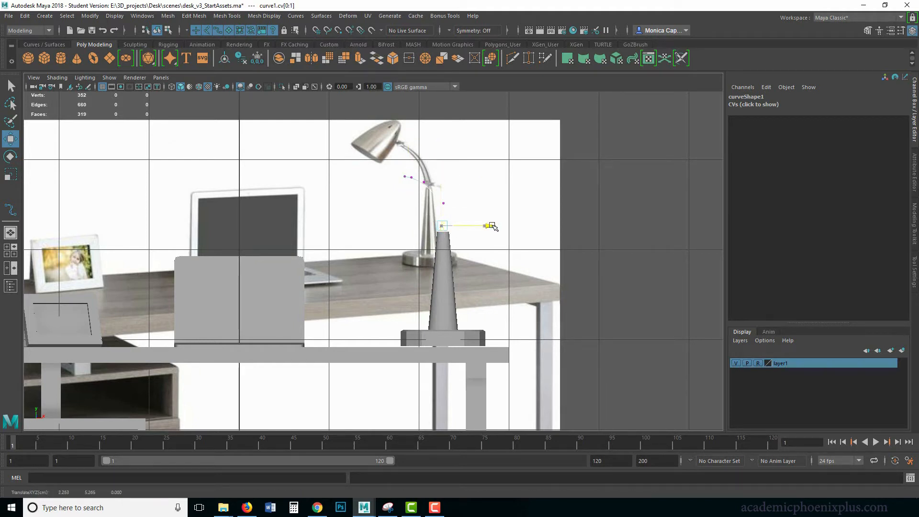
right_click_drag(430, 193, 474, 179)
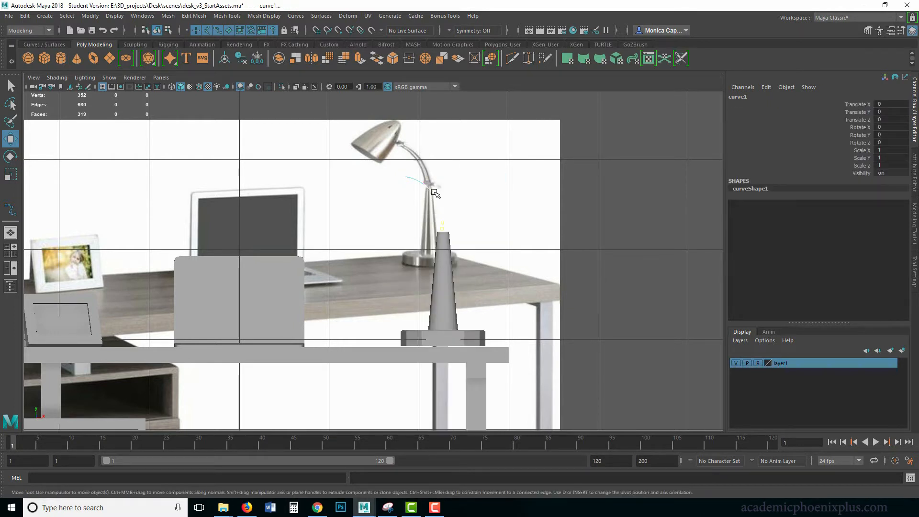
Adjust the curve's first control vertex above the stem's center and extend its end vertex outward, then return to object mode
left_click(642, 233)
left_click(443, 220)
right_click_drag(442, 211, 386, 214)
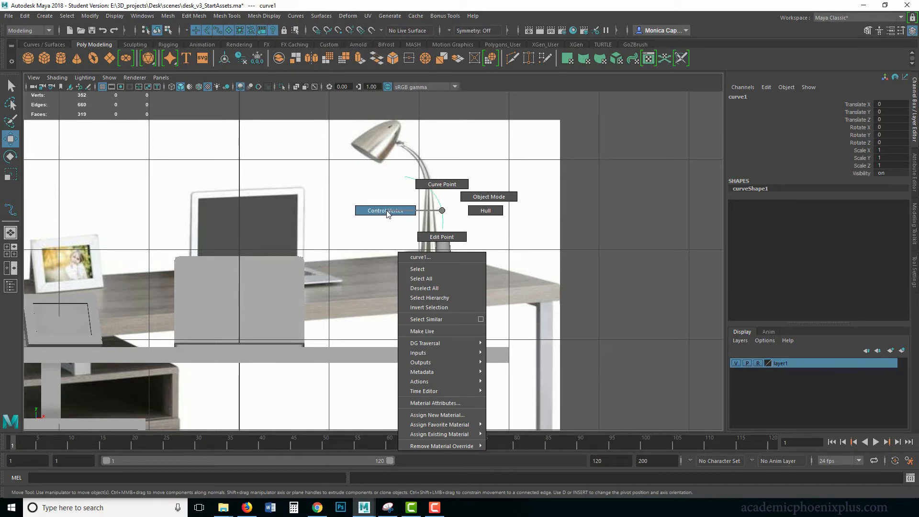
right_click_drag(395, 213, 395, 214)
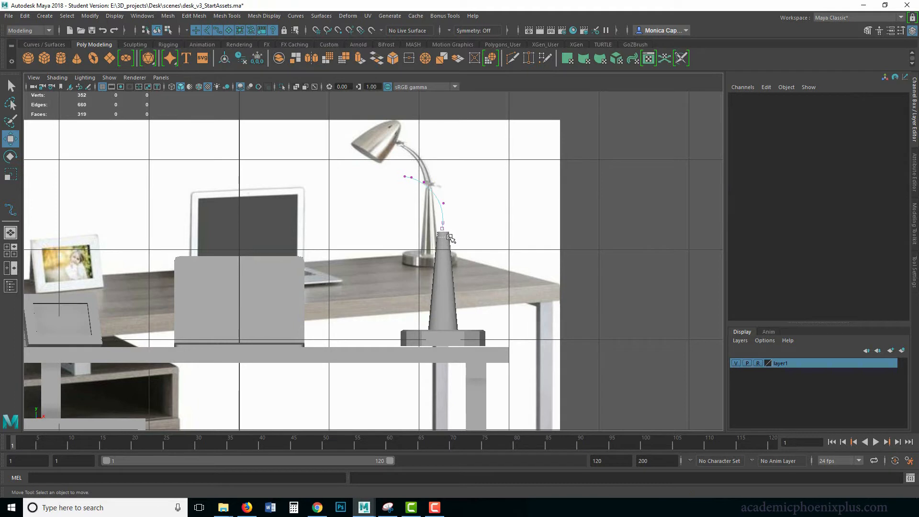
left_click_drag(449, 238, 450, 239)
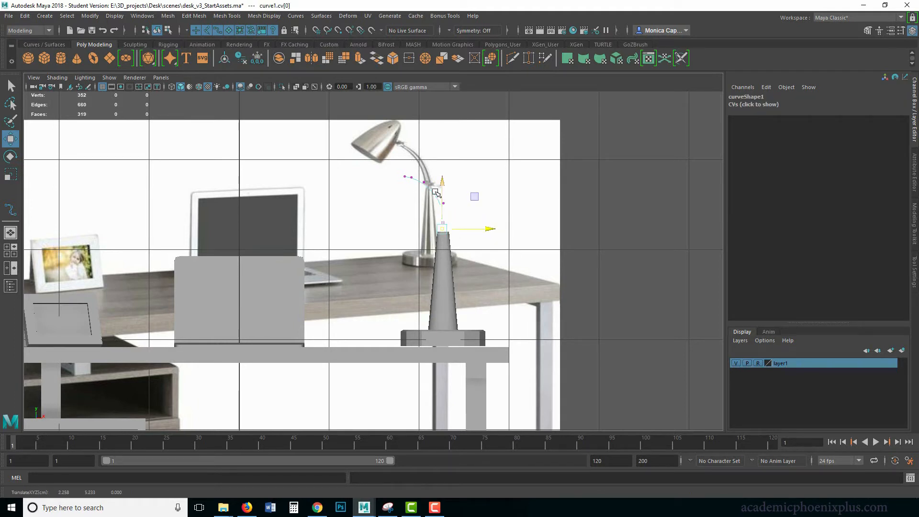
mouse_move(401, 171)
left_mouse_down()
mouse_move(406, 182)
mouse_move(457, 174)
mouse_move(398, 175)
left_mouse_up()
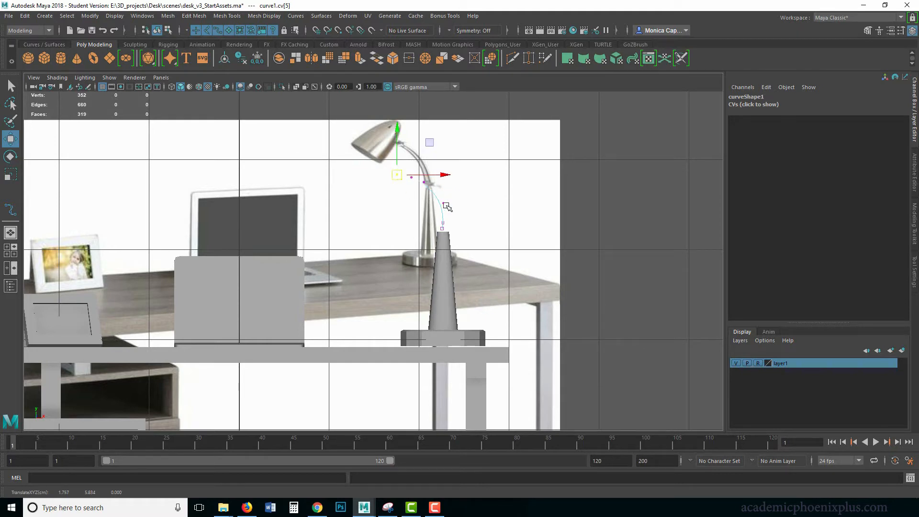
right_click_drag(439, 202, 476, 187)
left_click(596, 216)
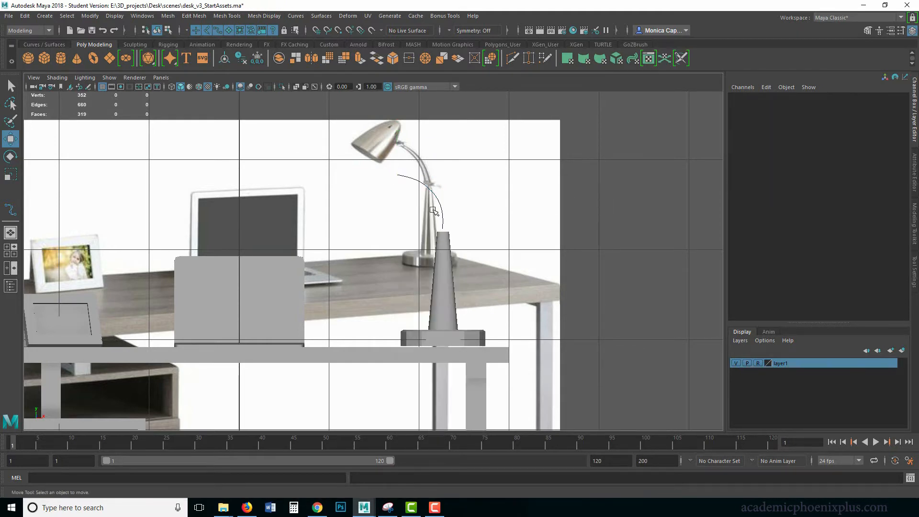
Center the curve's pivot and move it in the perspective view to Translate Z of about -0.415, above the lamp stem
left_click(441, 209)
key("space")
key("space")
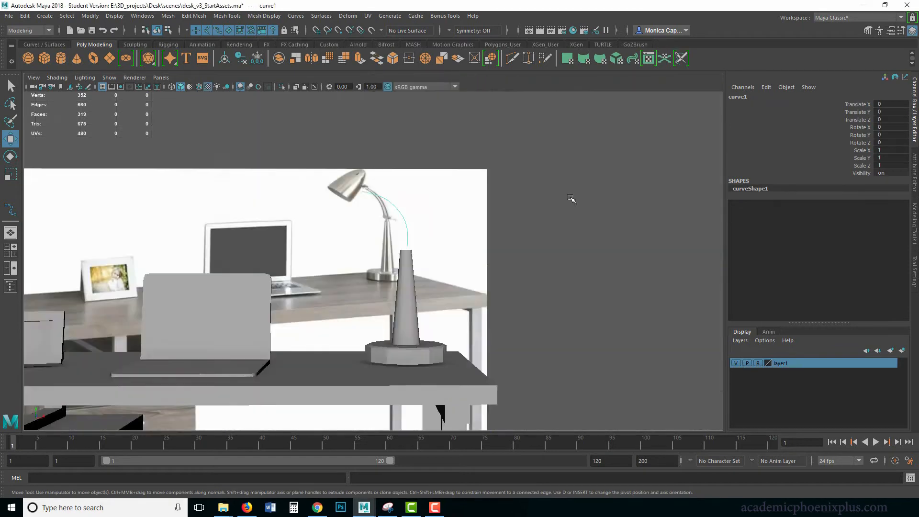
left_click_drag(568, 199, 305, 289, "alt")
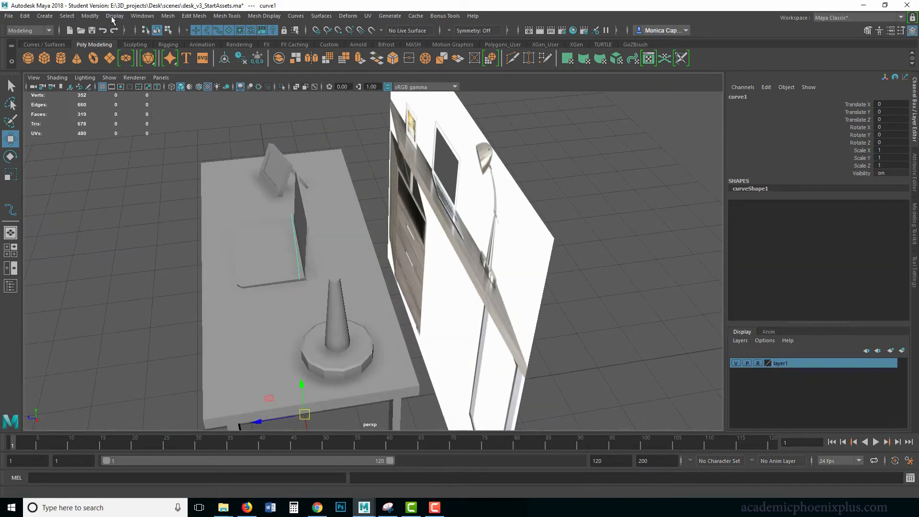
left_click(94, 16)
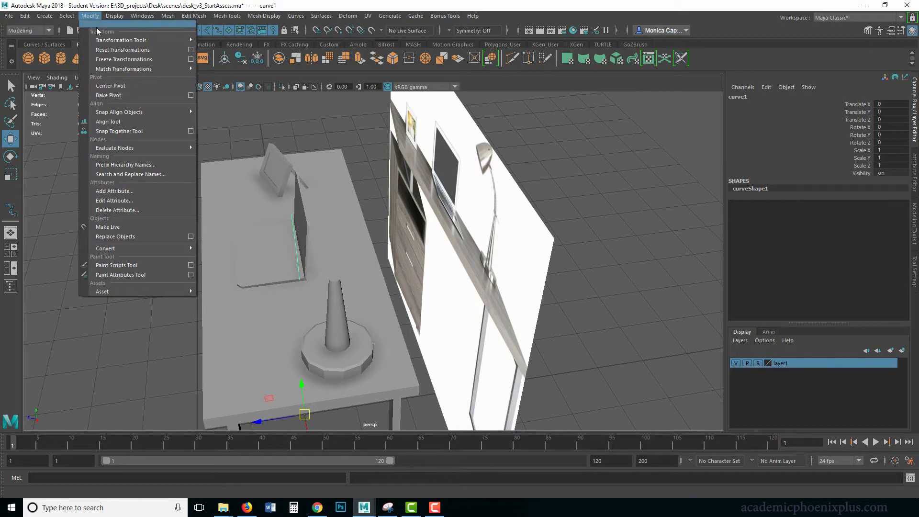
left_click(111, 85)
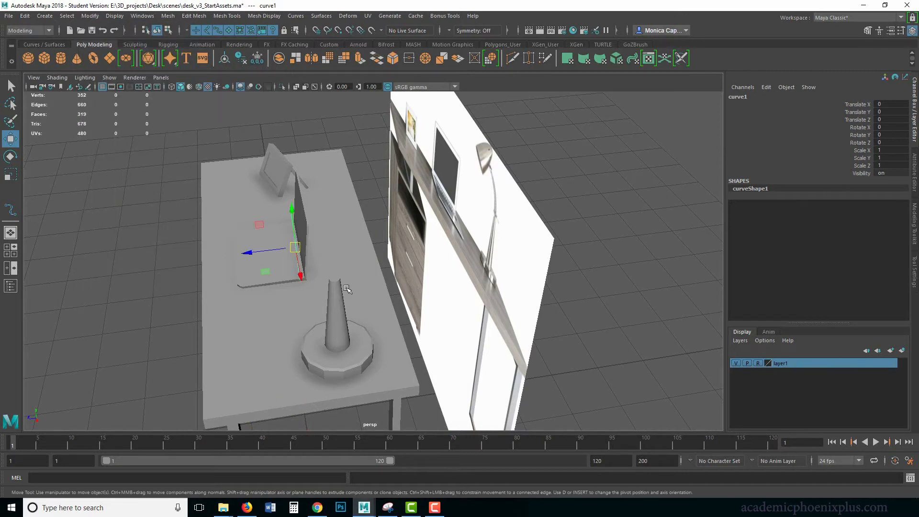
left_click_drag(230, 279, 478, 266, "alt")
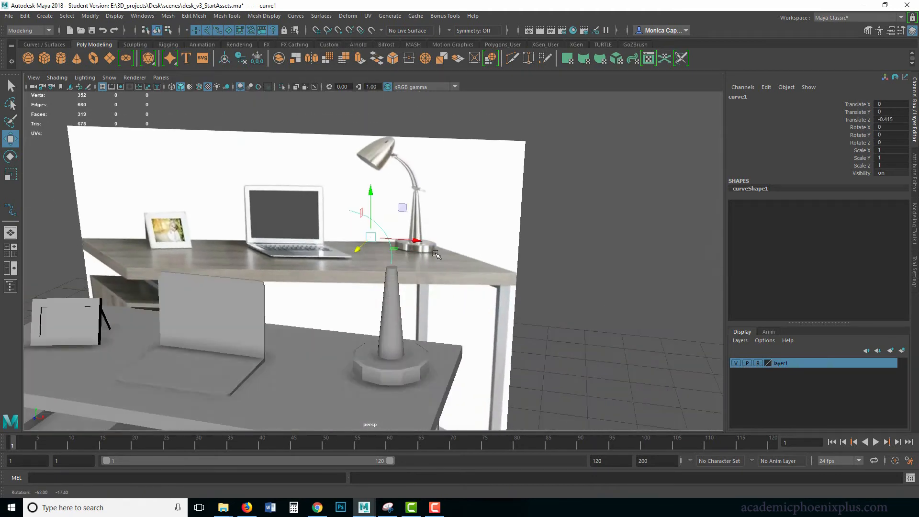
Select the stem's top face together with the curve and extrude the face along the curve
right_click_drag(478, 265, 610, 266, "alt")
mouse_move(403, 273)
right_mouse_down("alt")
mouse_move(437, 275)
mouse_move(409, 276)
mouse_move(409, 268)
right_mouse_up("alt")
left_click(412, 279)
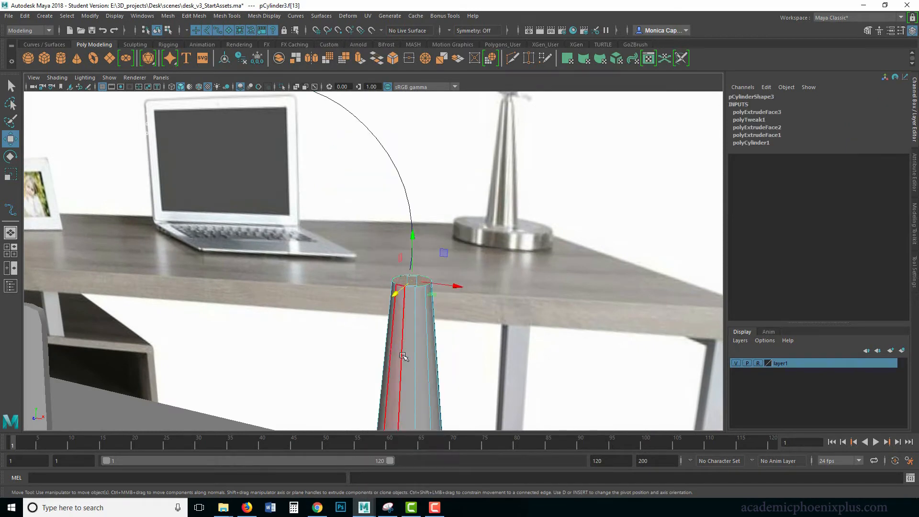
left_click(410, 211)
mouse_move(410, 210)
left_mouse_down("alt")
mouse_move(415, 220)
mouse_move(401, 225)
left_mouse_up("alt")
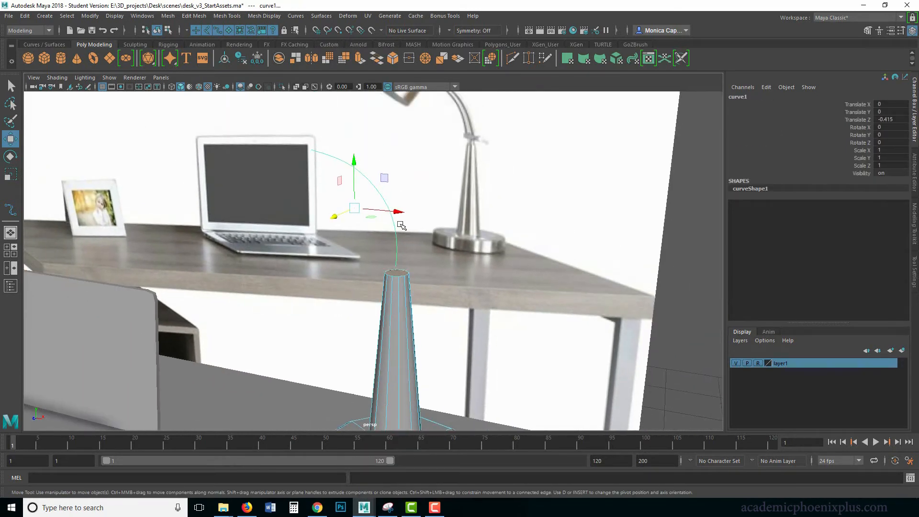
key("ctrl+e")
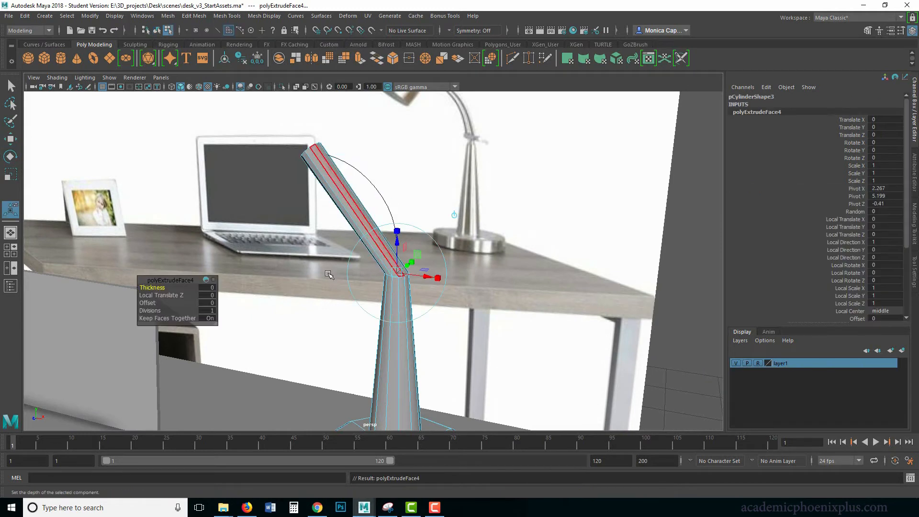
Set the neck extrusion's divisions to 10 so it bends along the curve
left_click(153, 310)
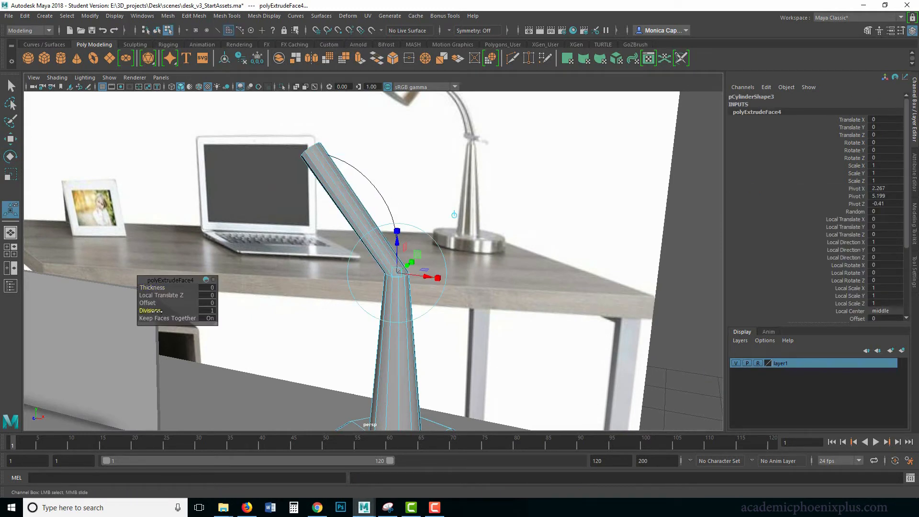
middle_click_drag(160, 312, 201, 310)
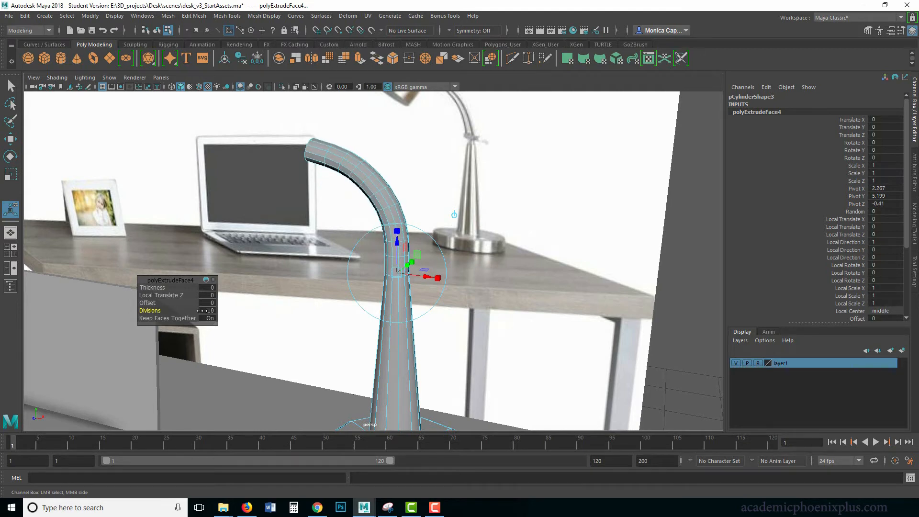
left_click_drag(287, 283, 293, 279, "alt")
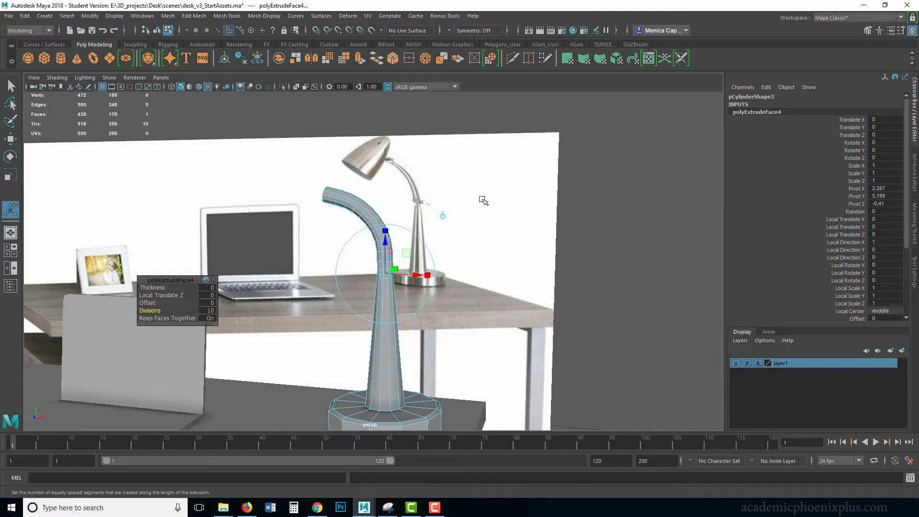
Select the lamp in object mode and set the Taper of its neck extrusion, polyExtrudeFace4, to 0.3
left_click(678, 166)
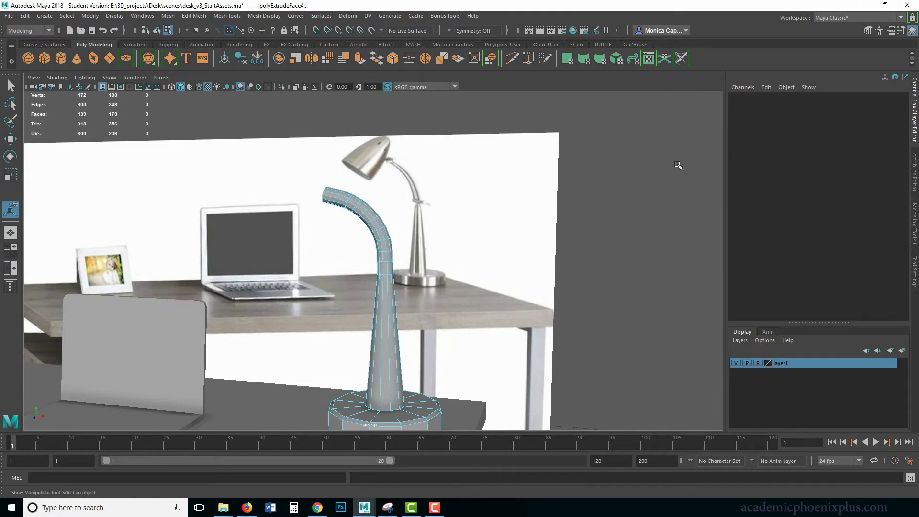
left_click(386, 229)
right_click_drag(385, 228, 403, 221)
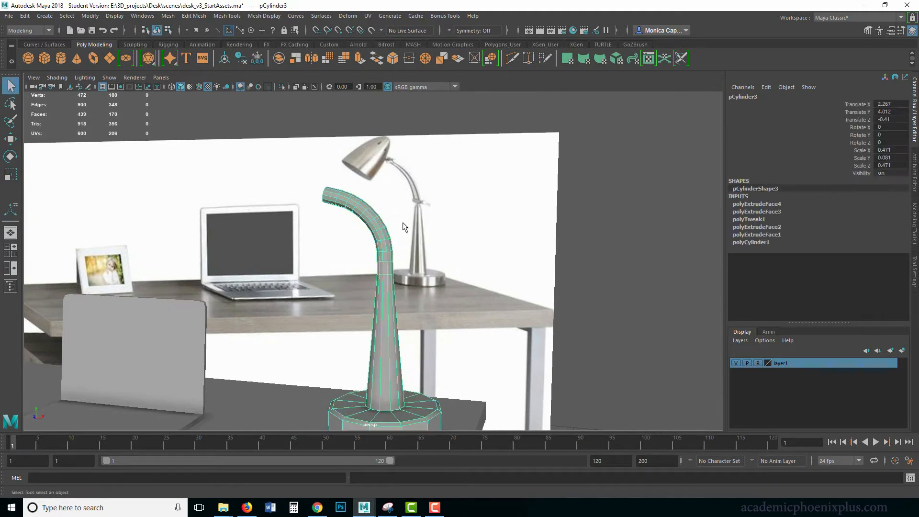
left_click(755, 206)
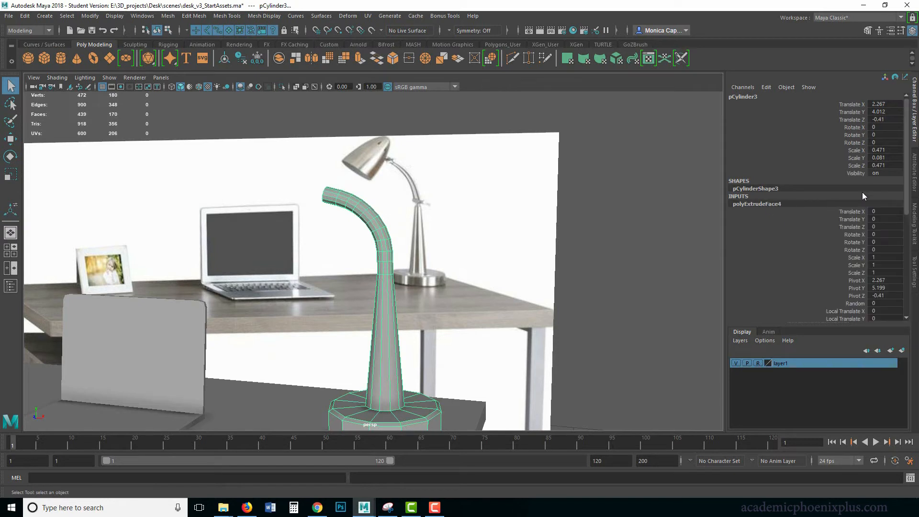
scroll(908, 171, "down", 1)
scroll(764, 205, "down", 1)
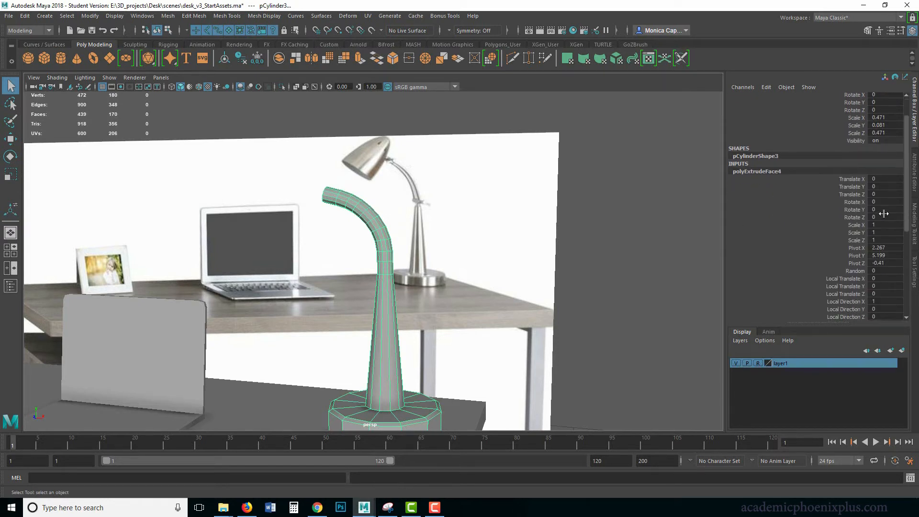
scroll(906, 201, "down", 7)
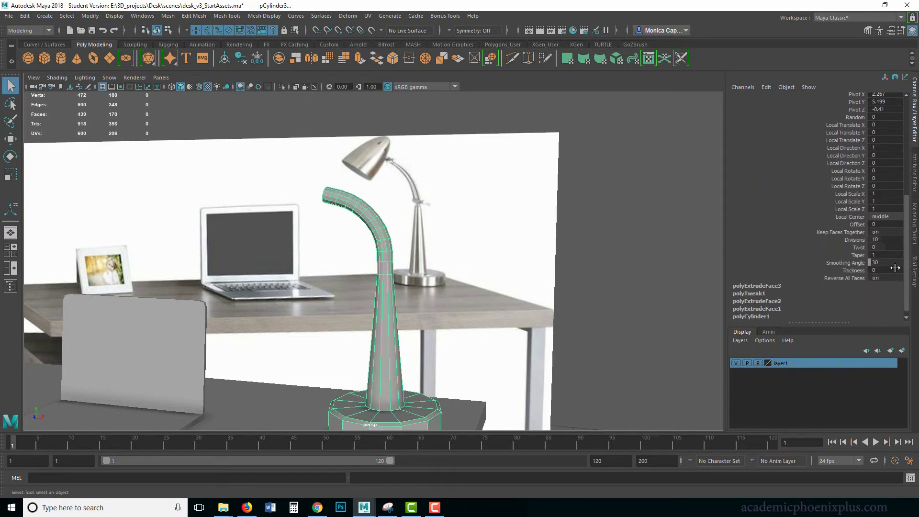
left_click(859, 256)
middle_click_drag(584, 240, 580, 239)
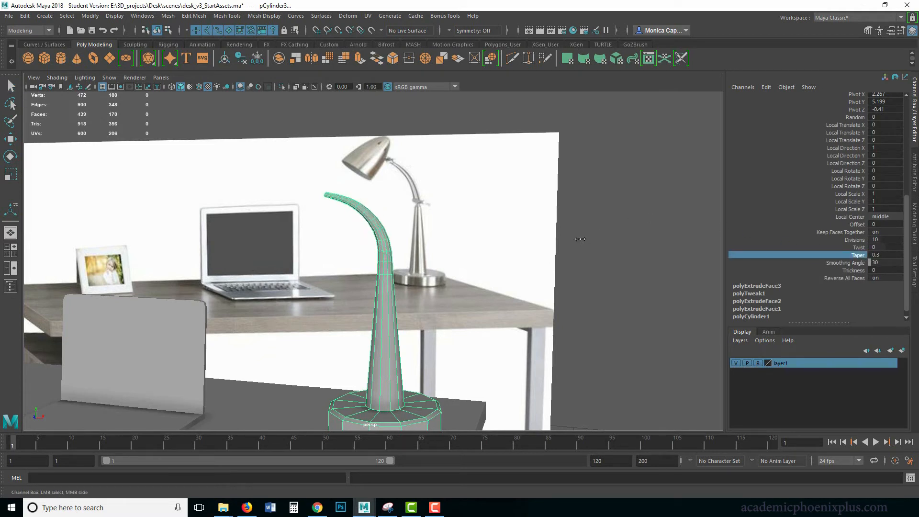
left_click(541, 279)
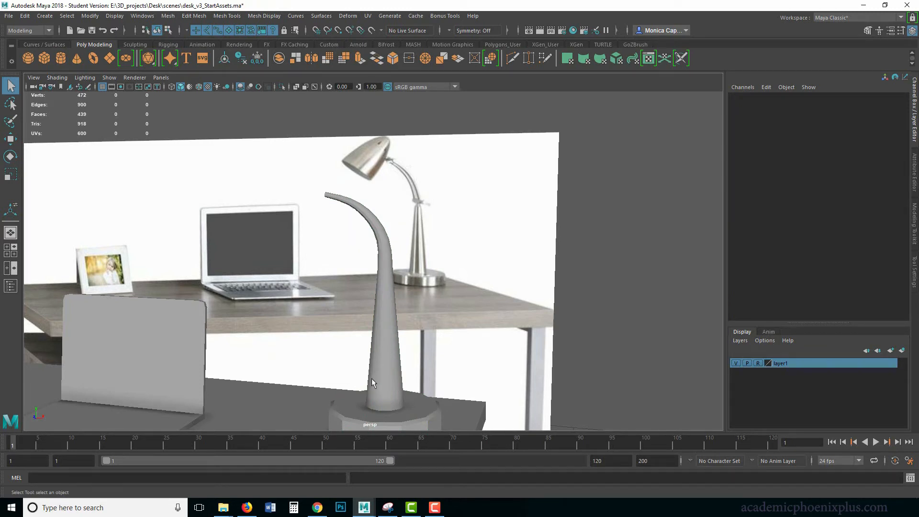
Insert an edge loop around the lamp stem, roughly midway between its base and the start of the neck
middle_click_drag(364, 303, 429, 296, "alt")
left_click(430, 297)
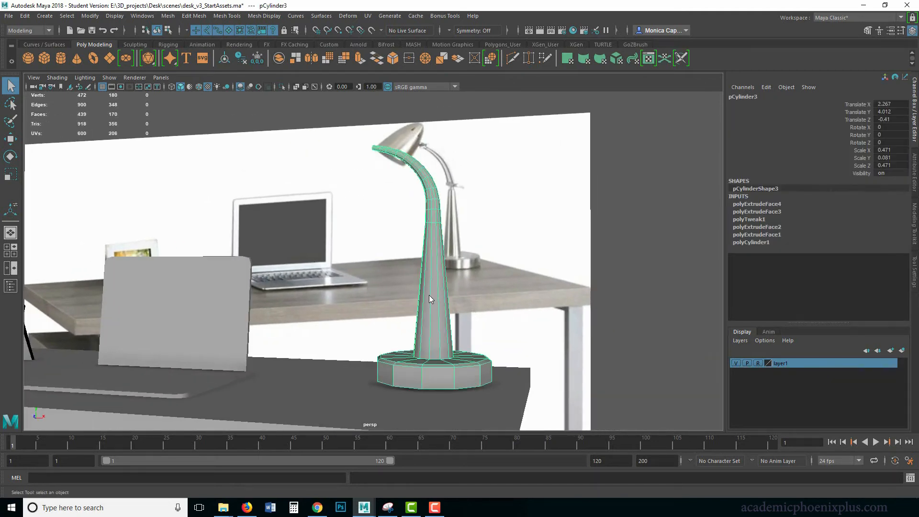
right_click_drag(429, 294, 397, 288, "shift")
left_click(441, 289)
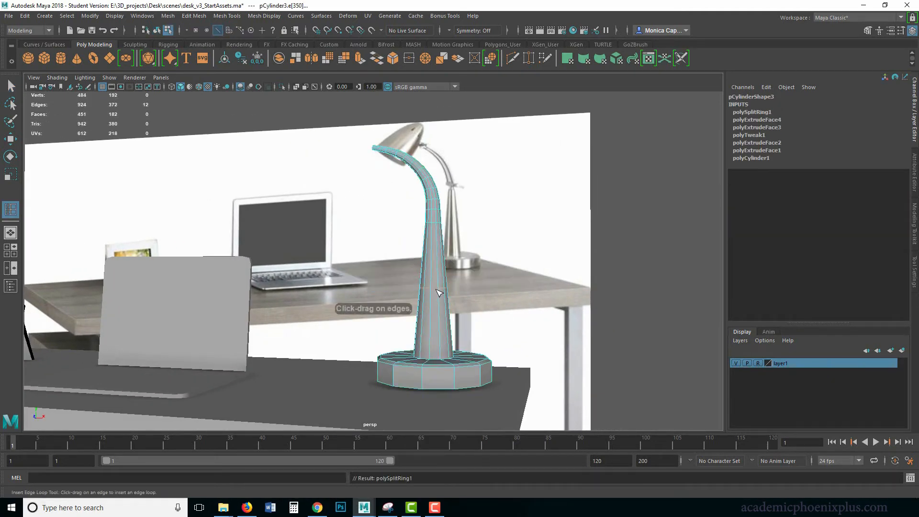
Scale the new mid-stem edge loop outward slightly in X and Z, return to object mode and preview the lamp smoothed
key("r")
left_click_drag(436, 287, 438, 288)
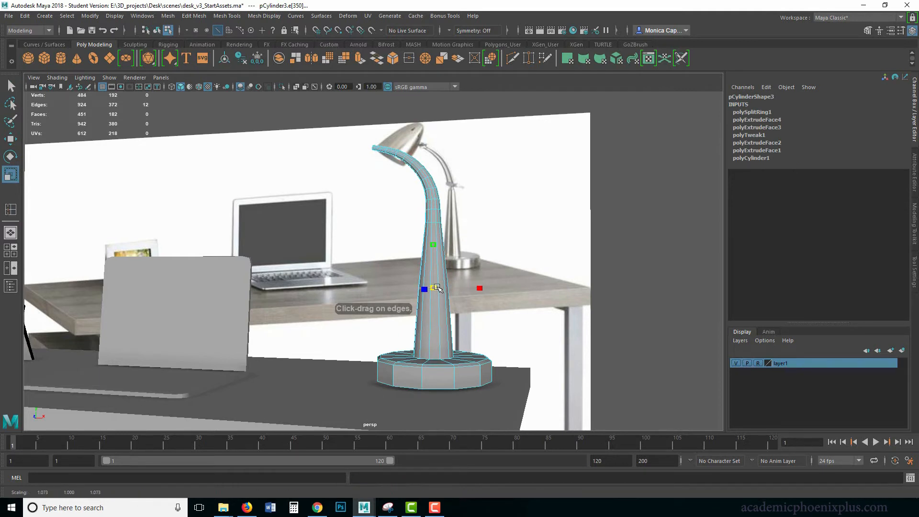
middle_click_drag(465, 303, 492, 260, "alt")
left_click(479, 282, "shift")
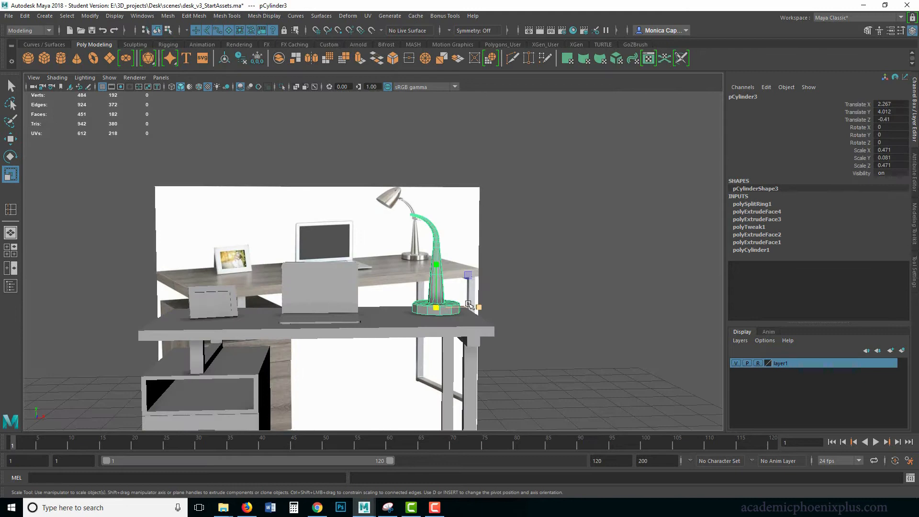
key("3")
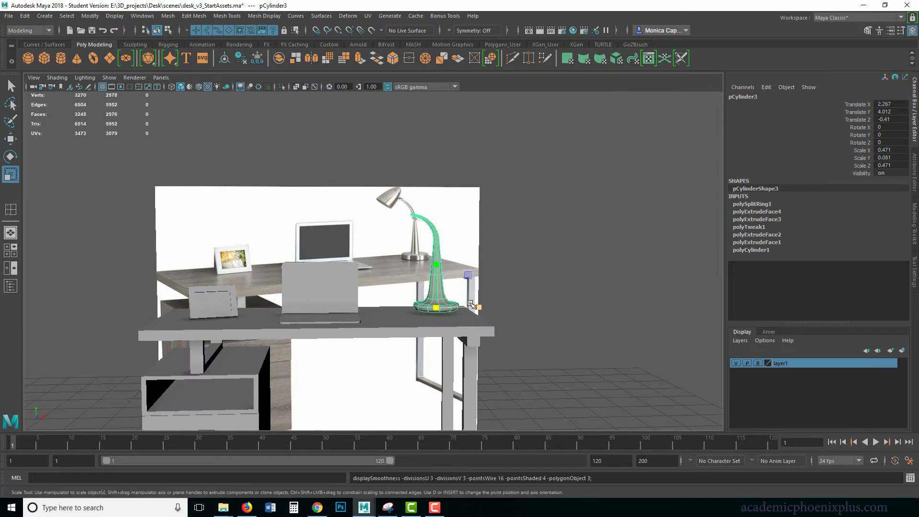
Insert an edge loop around the side of the lamp base, close to its lower rim, and check the smoothed preview
key("1")
middle_click_drag(441, 313, 442, 274, "alt")
scroll(434, 283, "up", 5)
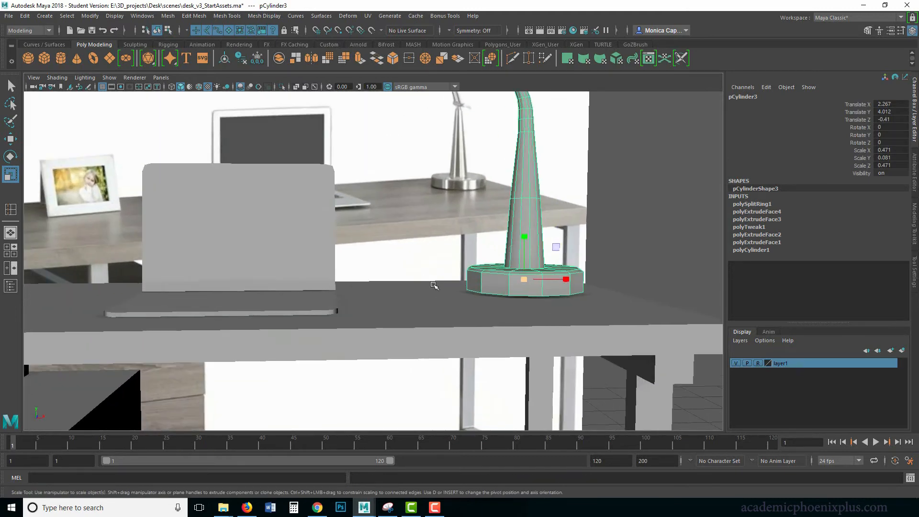
right_click_drag(507, 272, 468, 278, "shift")
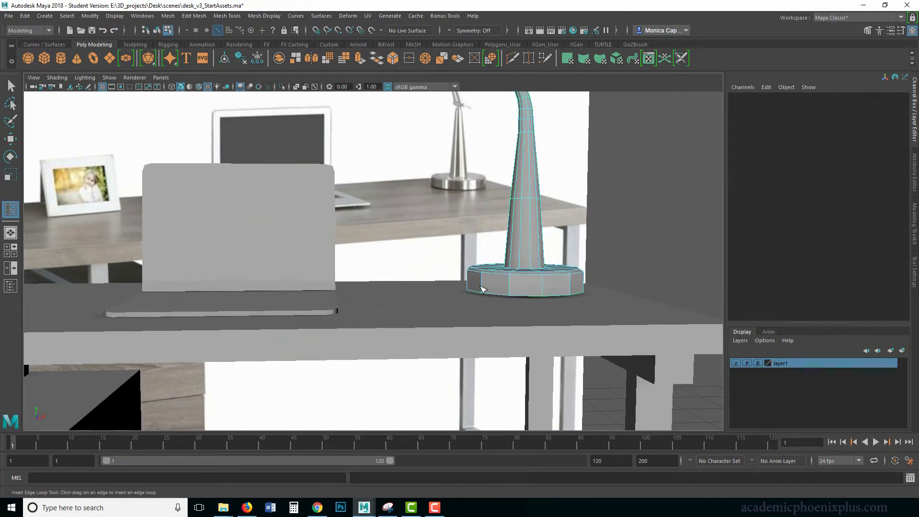
left_click(510, 287)
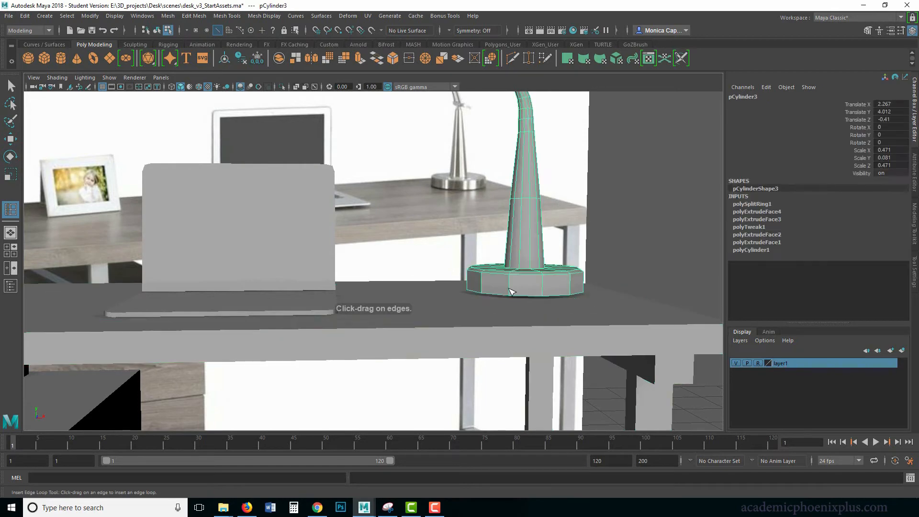
left_click_drag(510, 288, 509, 291)
key("3")
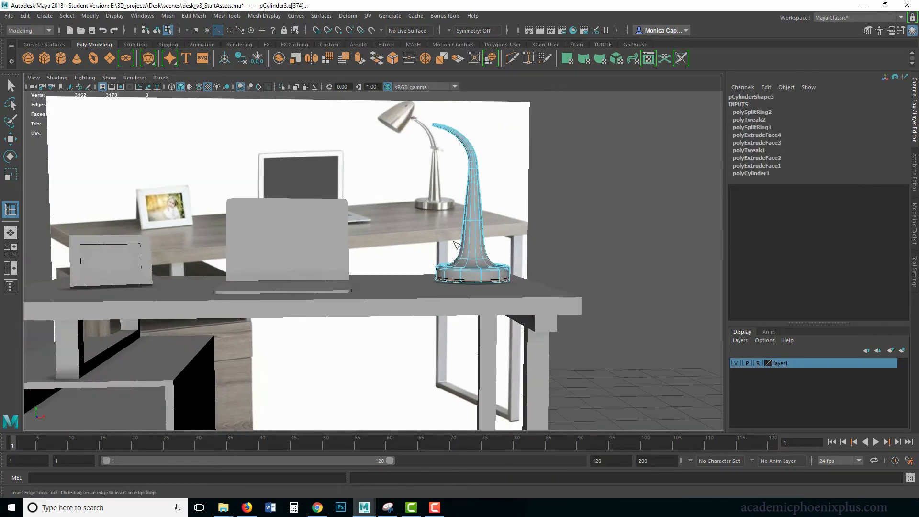
key("q")
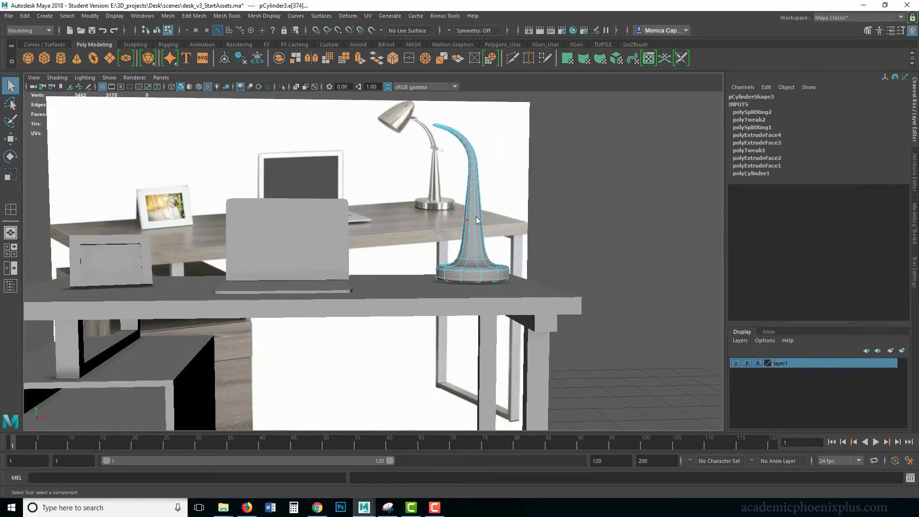
right_click_drag(467, 221, 508, 198)
left_click(586, 229)
left_click_drag(586, 238, 580, 270, "alt")
left_click(482, 275)
Insert two edge loops at the stem-base junction, one around the stem's foot and one on the base's upper face
key("1")
right_click_drag(550, 262, 598, 263, "alt")
middle_click_drag(526, 260, 425, 225, "alt")
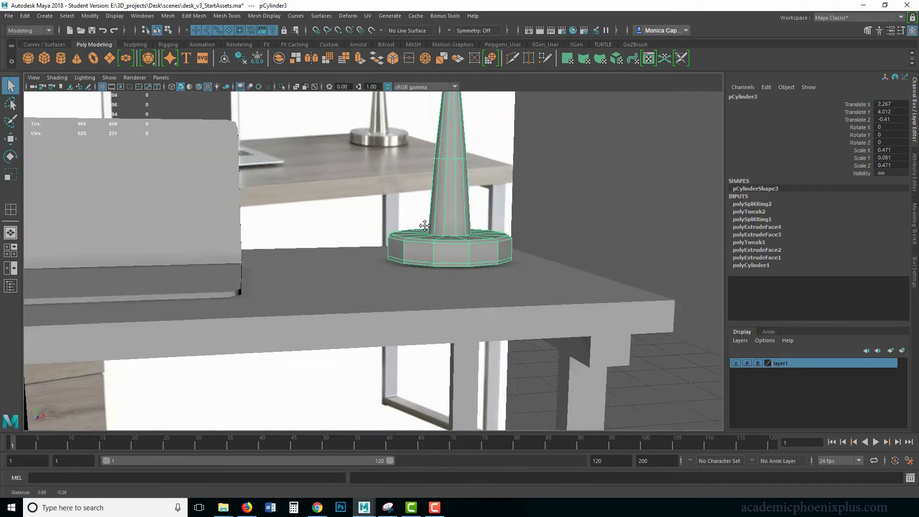
left_click_drag(435, 227, 451, 253, "alt")
right_click_drag(451, 257, 441, 250, "shift")
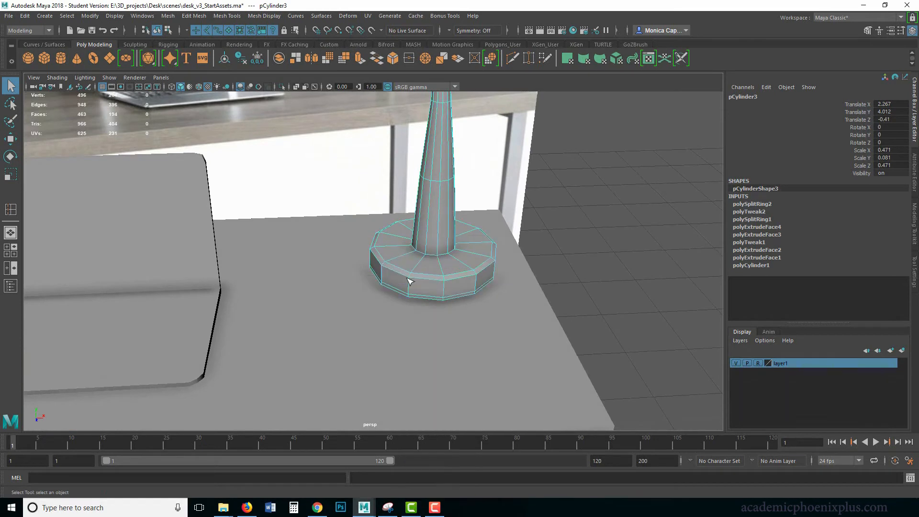
left_click(441, 250)
left_click_drag(440, 255, 441, 261)
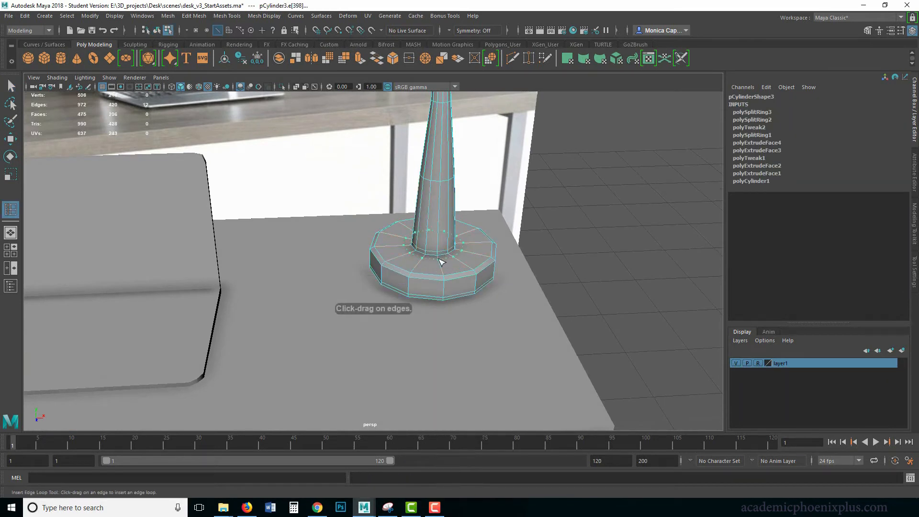
left_click(441, 261)
key("3")
key("q")
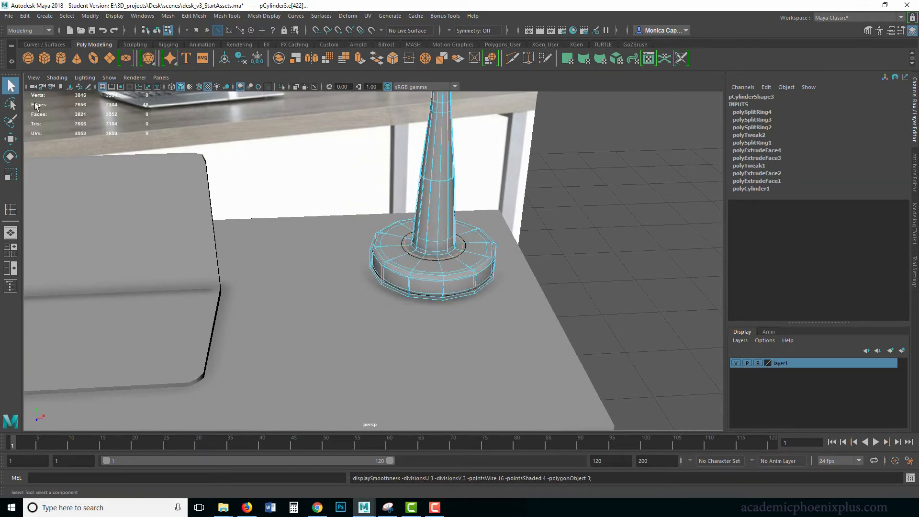
Return the lamp to object mode, turn off the smooth preview and apply the mesh Smooth operation to it
right_click_drag(451, 235, 488, 220)
left_click(578, 236)
left_click_drag(545, 326, 424, 283, "alt")
left_click(425, 286)
key("1")
left_click(535, 262)
left_click_drag(537, 261, 514, 265, "alt")
left_click(403, 299)
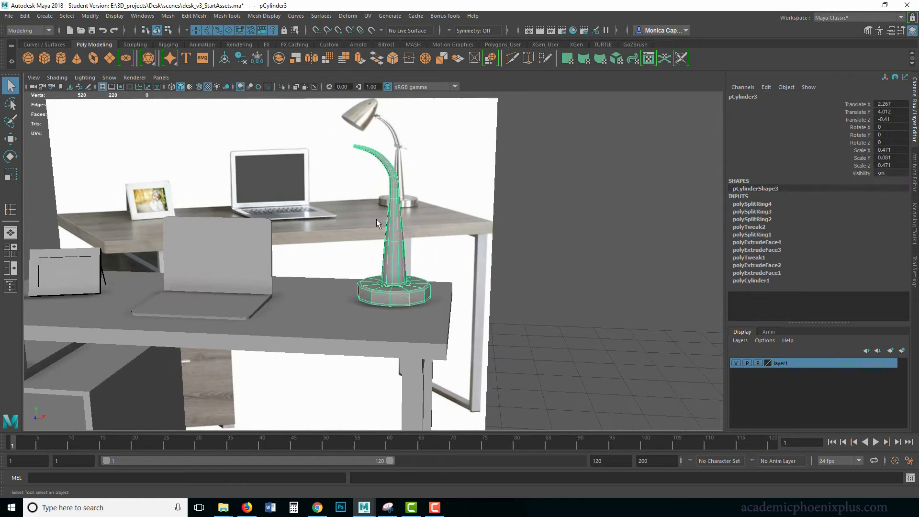
left_click(167, 16)
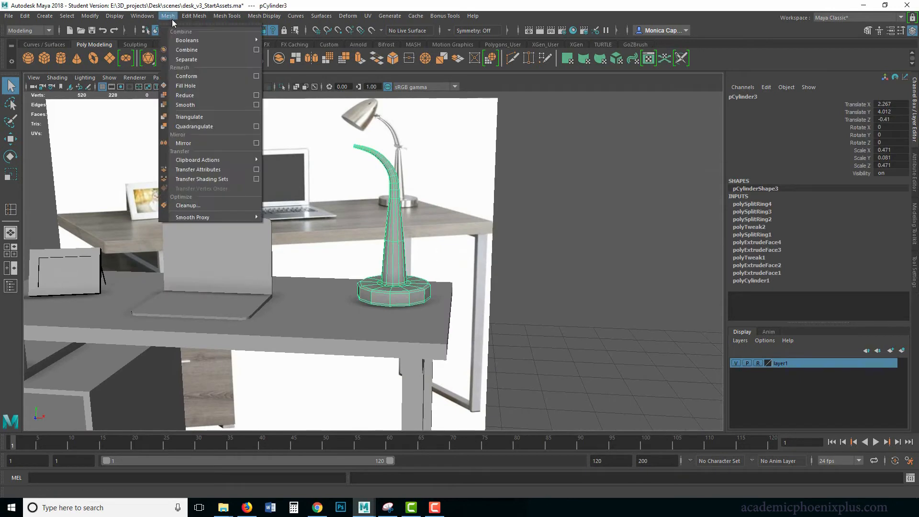
left_click(196, 104)
left_click(470, 286)
mouse_move(414, 295)
left_mouse_down("alt")
mouse_move(362, 305)
mouse_move(418, 296)
left_mouse_up("alt")
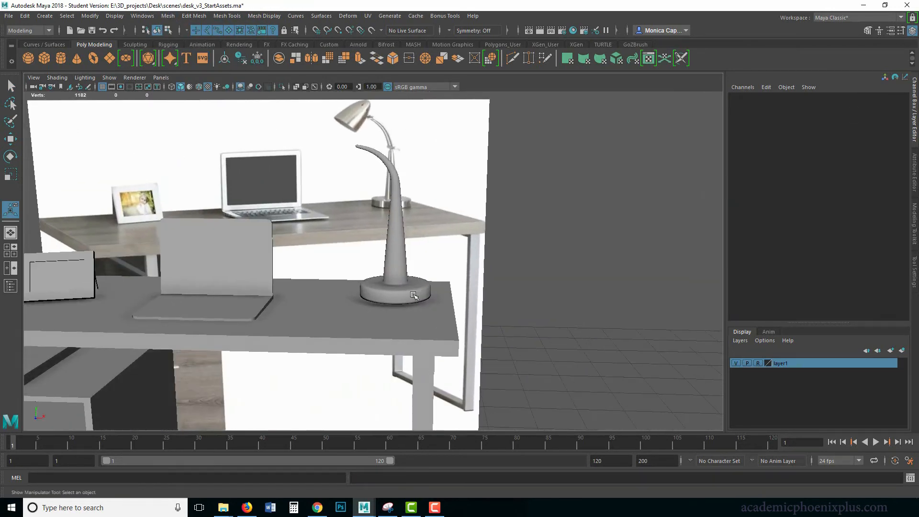
Move the smoothed lamp down to Translate Y 3.987 so its base sits on the desktop
left_click(416, 294)
key("w")
left_click_drag(396, 245, 396, 247)
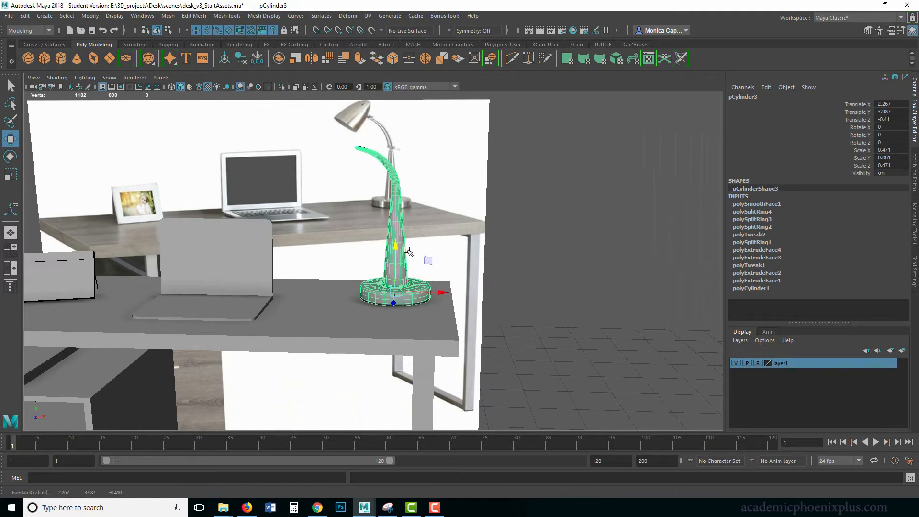
left_click(427, 248)
left_click_drag(402, 298, 473, 167, "alt")
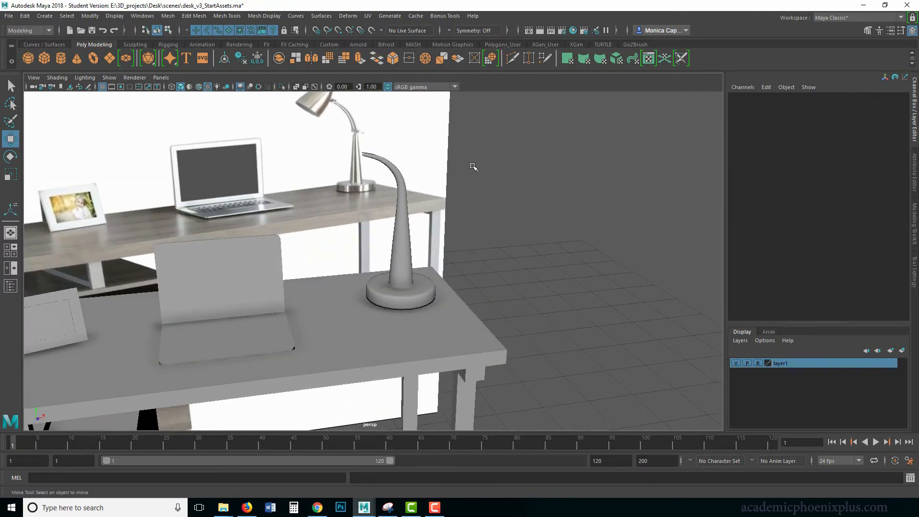
Create a polygon cone for the lampshade and move it up over the lamp on the desk
middle_click_drag(463, 209, 501, 251, "alt")
right_click_drag(501, 251, 458, 233, "alt")
left_click_drag(458, 233, 408, 242, "alt")
left_click(399, 240)
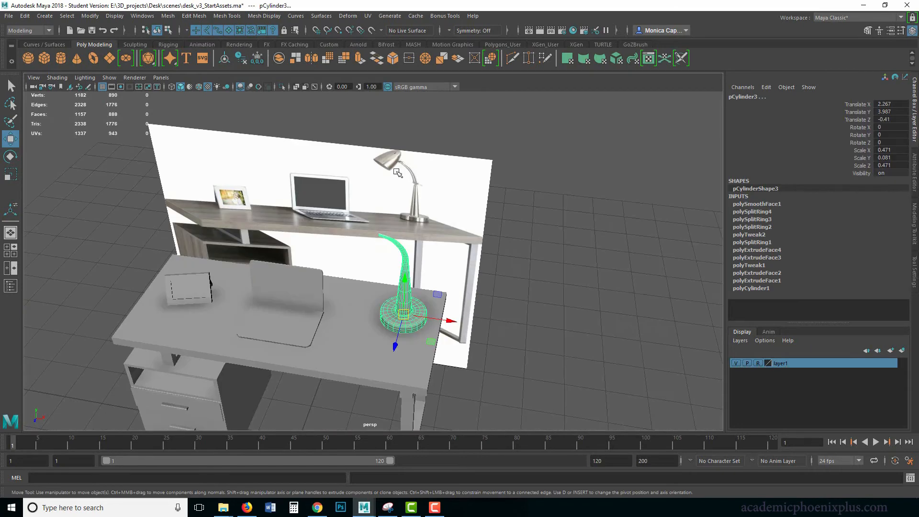
left_click(78, 60)
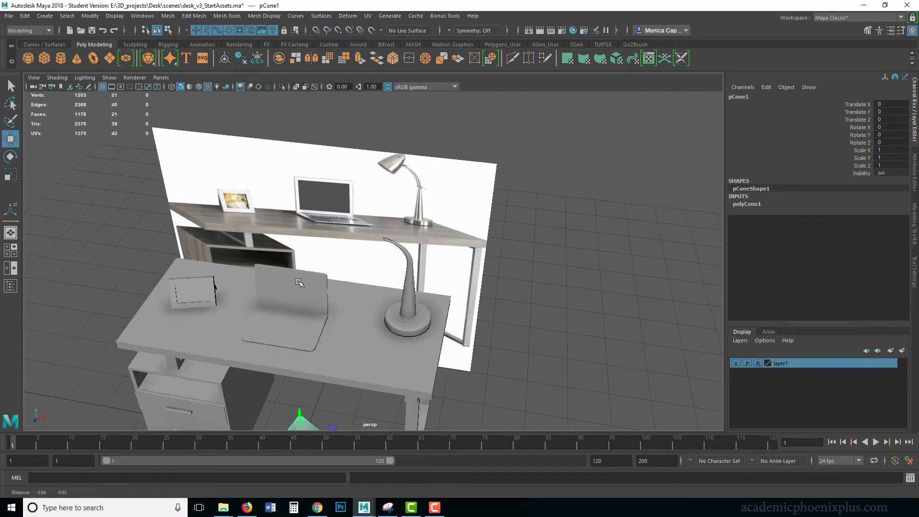
middle_click_drag(297, 319, 388, 226, "alt")
left_click_drag(388, 312, 433, 132)
scroll(421, 205, "down", 4)
left_click_drag(420, 202, 437, 177)
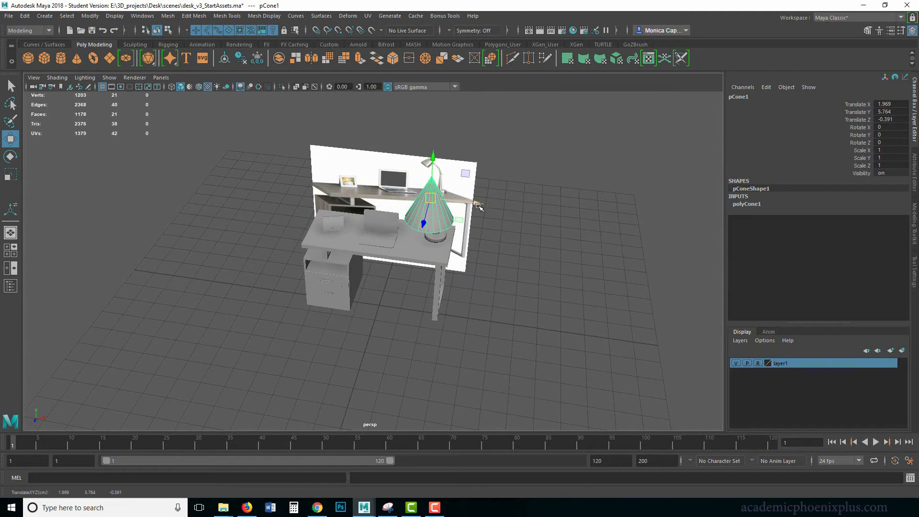
Snap the cone to a vertex at the end of the lamp's curved neck and frame it
left_click_drag(477, 206, 405, 198)
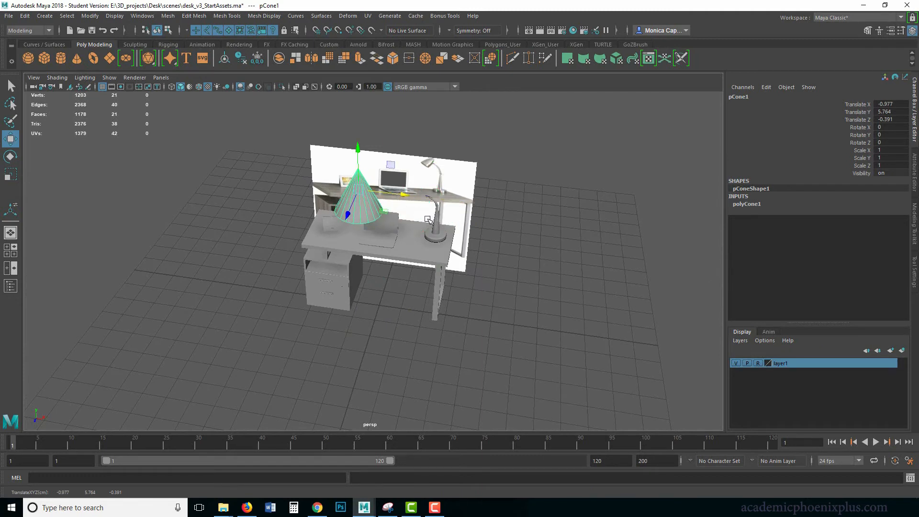
key("v")
left_click_drag(426, 195, 598, 165)
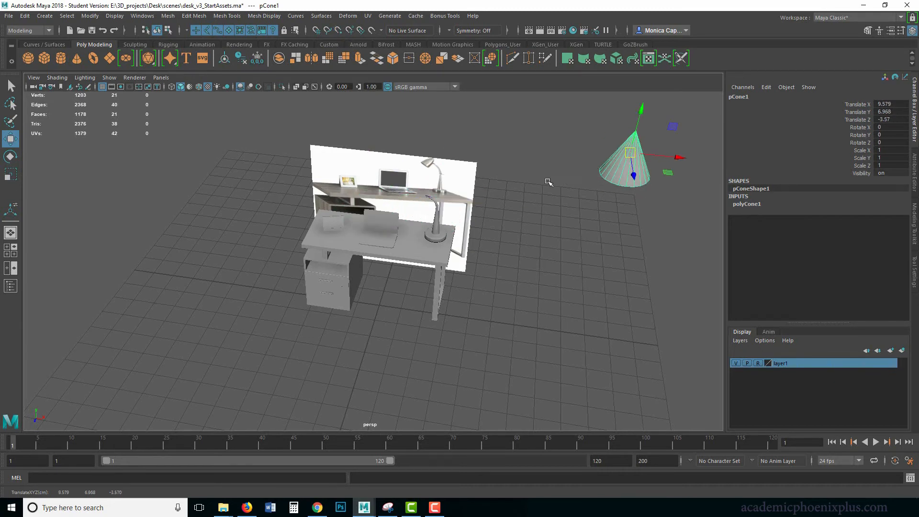
key("v")
middle_click_drag(437, 203, 398, 224)
key("f")
right_click_drag(465, 238, 371, 200, "alt")
left_click_drag(371, 199, 420, 209, "alt")
Set the cone's Subdivisions Height to 6
key("e")
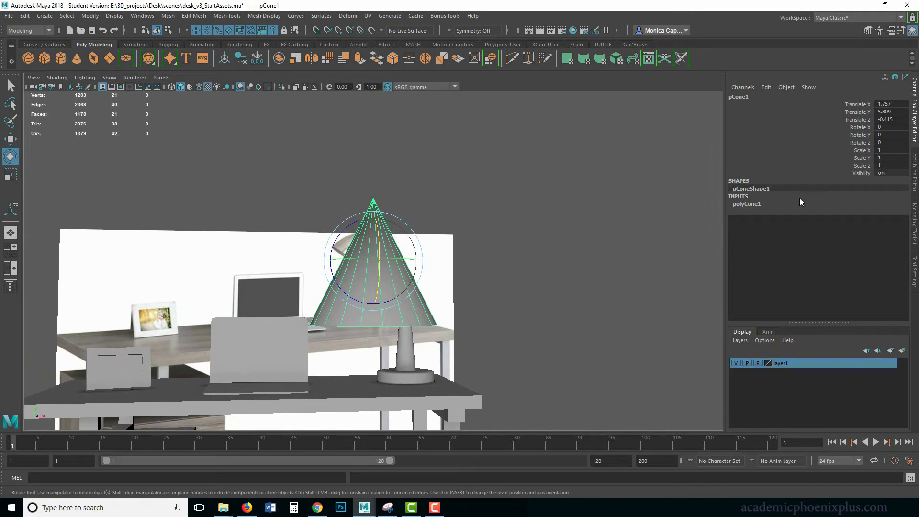
left_click(748, 204)
left_click(852, 235)
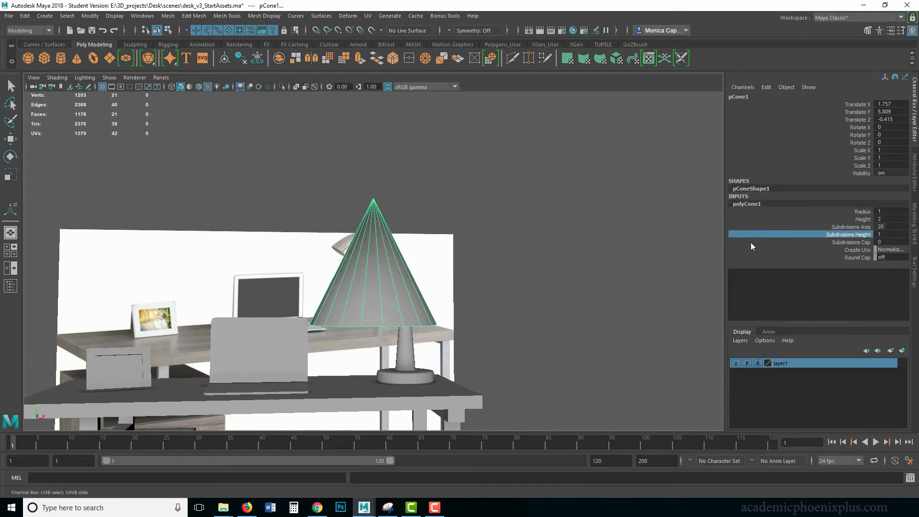
middle_click_drag(572, 249, 592, 249)
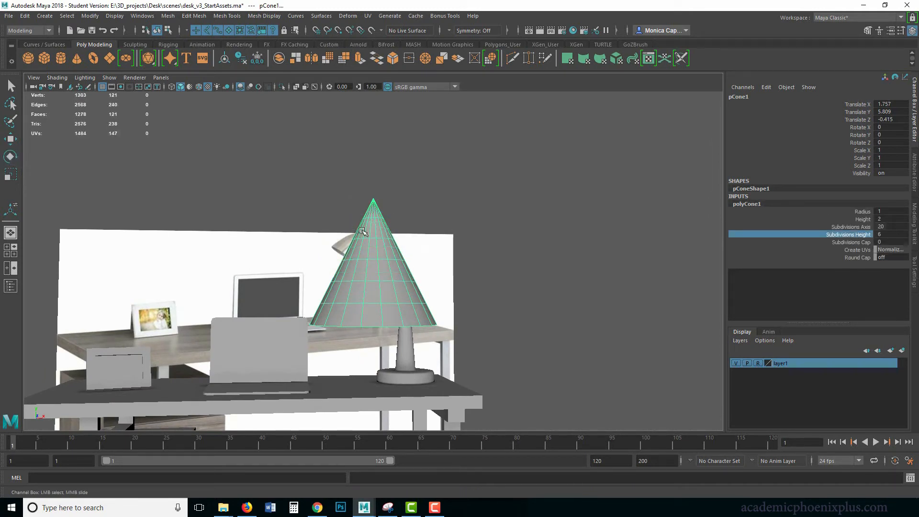
Select the cone's apex vertex and move it down to flatten the tip
right_click_drag(363, 231, 374, 201)
left_click_drag(394, 205, 393, 205)
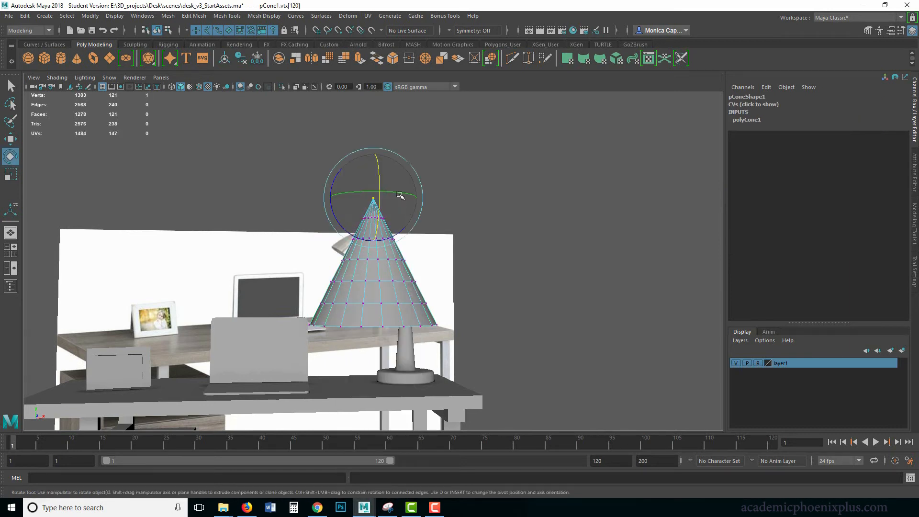
key("w")
left_click_drag(372, 165, 371, 171)
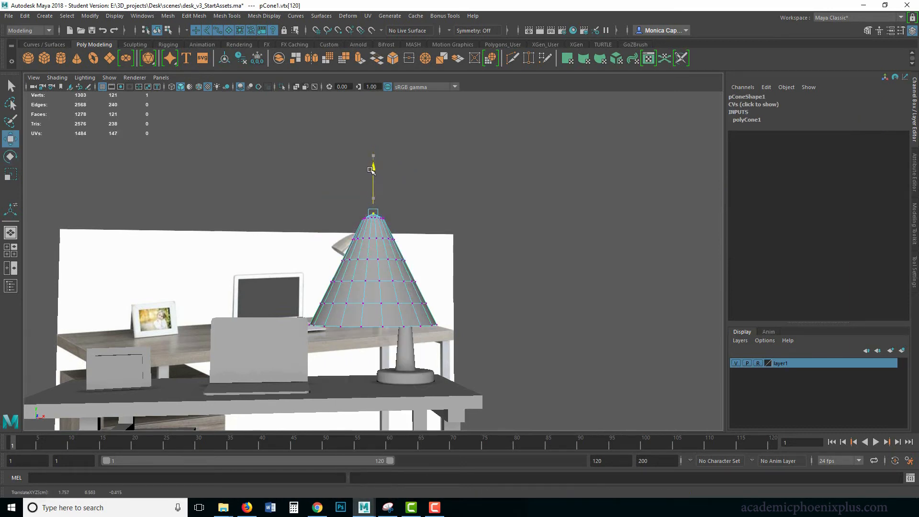
middle_click_drag(341, 234, 405, 224, "alt")
left_click_drag(363, 222, 370, 228, "alt")
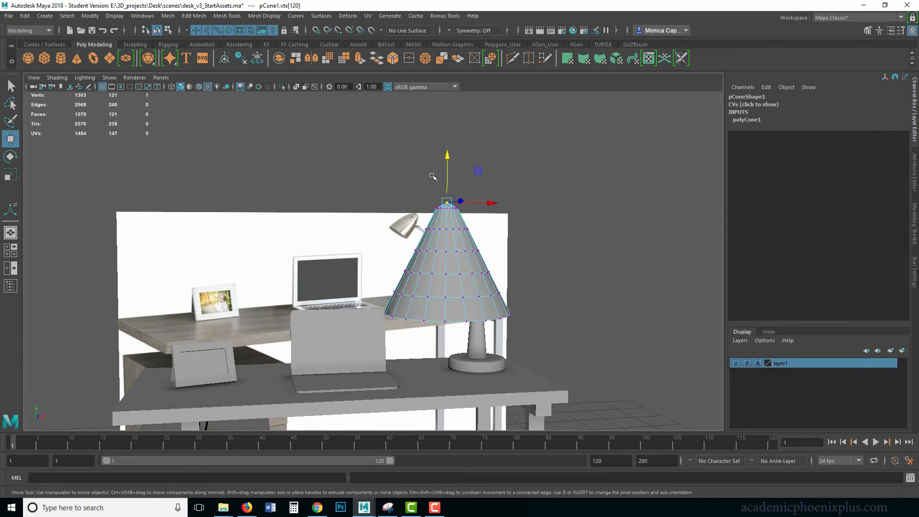
Select the apex together with the uppermost ring of vertices and lower them to round the cone's crown
left_click_drag(431, 175, 471, 215)
left_click_drag(445, 158, 443, 170)
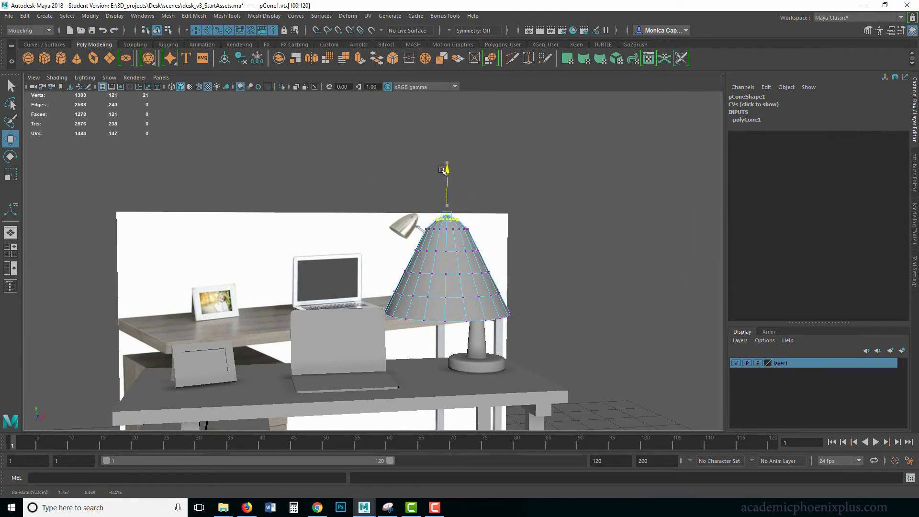
left_click(495, 184)
left_click_drag(455, 217, 455, 218)
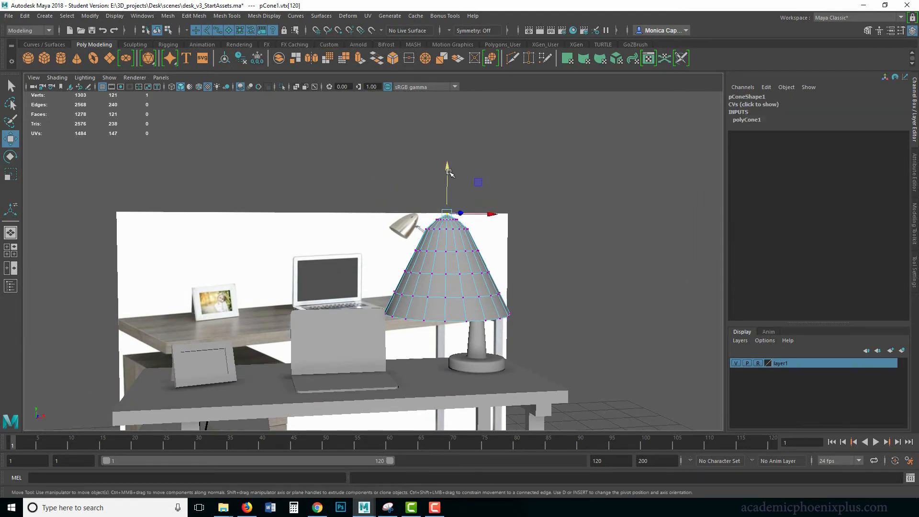
left_click_drag(389, 204, 477, 226)
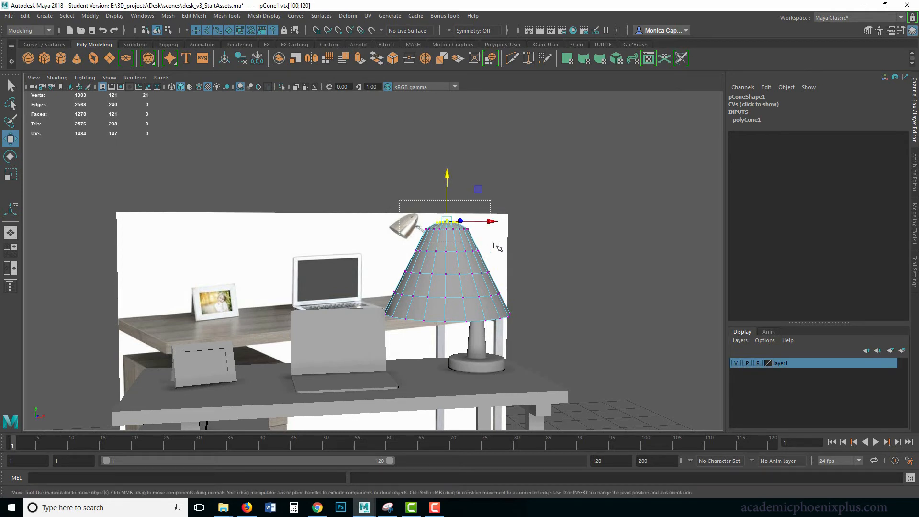
Lower the apex and the two uppermost vertex rings, scale them outward slightly, and return the cone to object mode
left_click_drag(400, 201, 500, 241)
key("r")
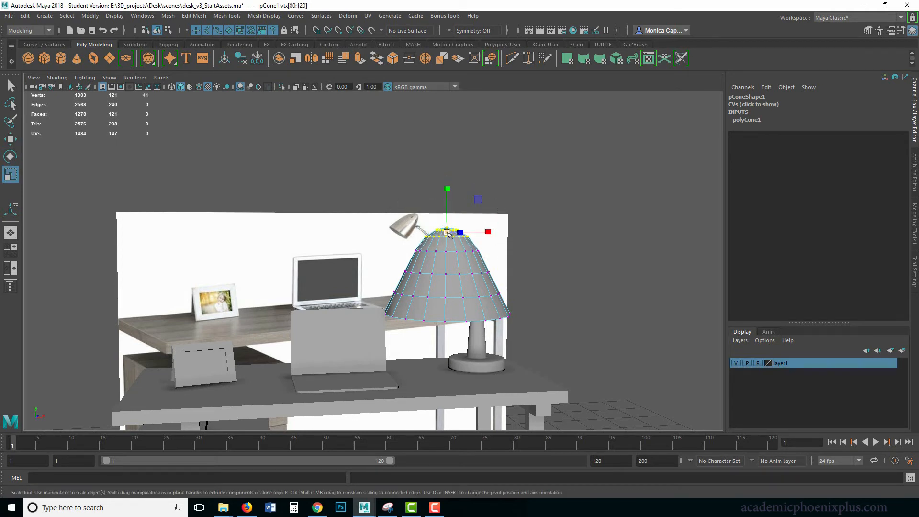
right_click_drag(456, 243, 502, 230)
left_click(539, 260)
left_click(487, 274)
left_click_drag(487, 274, 452, 285, "alt")
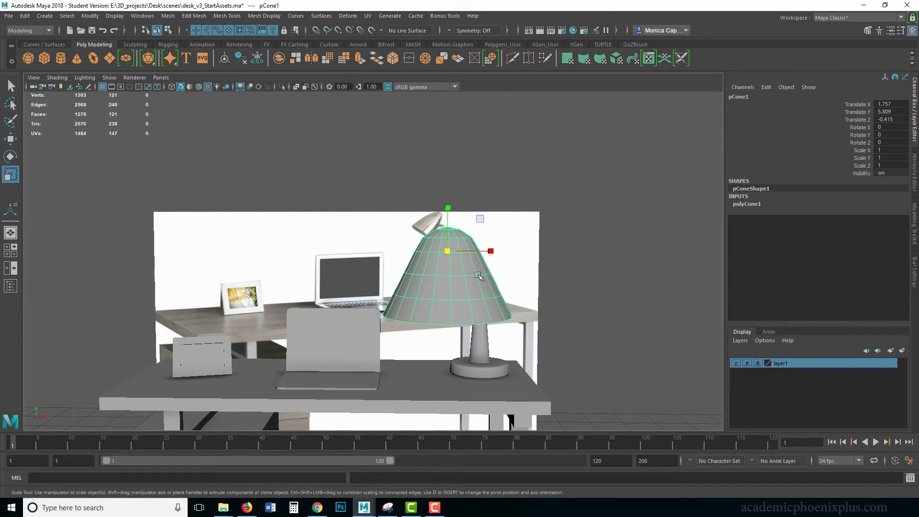
Narrow the lampshade by scaling it to 0.687 in X and Z while keeping its height
left_click_drag(545, 262, 442, 297, "alt")
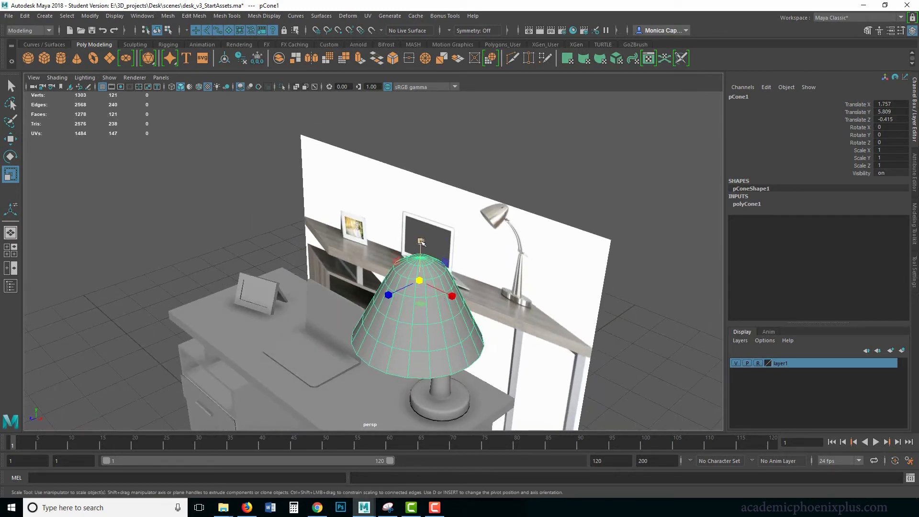
left_click_drag(420, 241, 432, 273, "ctrl")
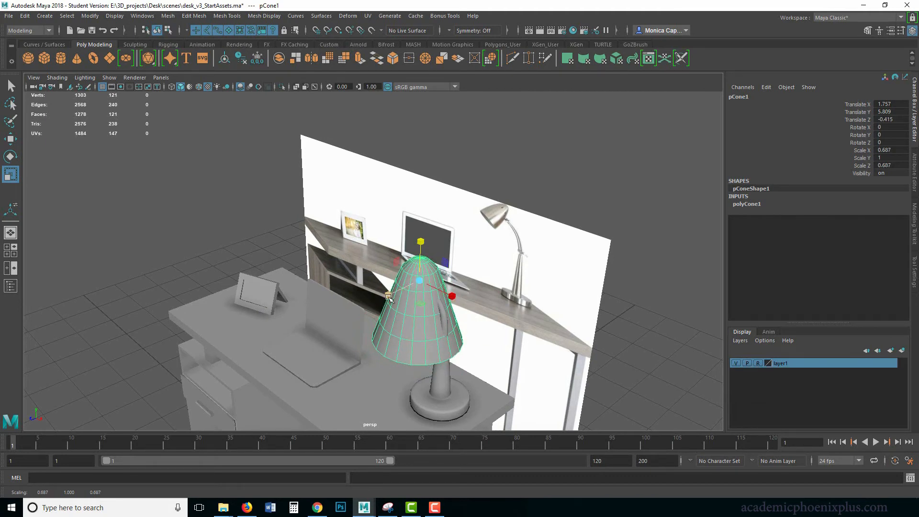
mouse_move(455, 298)
left_mouse_down("ctrl")
mouse_move(437, 293)
mouse_move(458, 298)
left_mouse_up("ctrl")
key("ctrl+z")
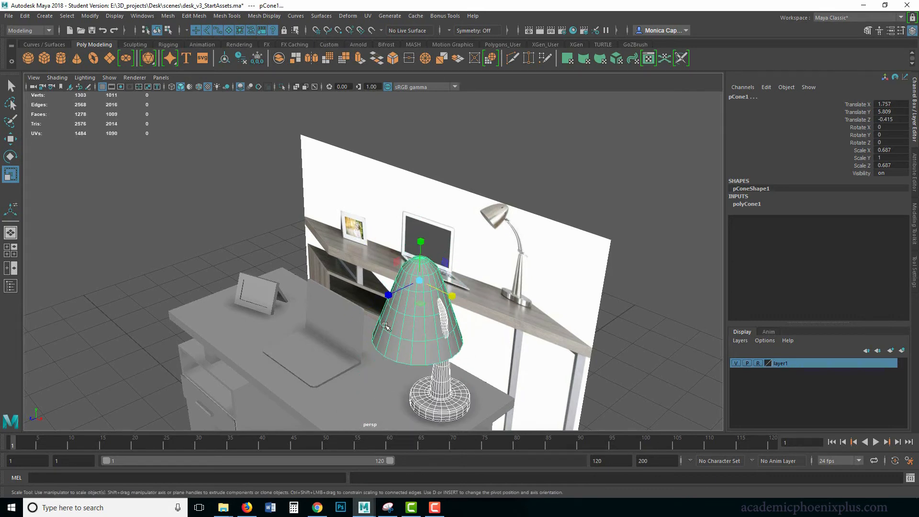
Compare the lampshade's shape and proportions with the lamp in the reference image from the front
left_click_drag(386, 326, 421, 322, "alt")
left_click(512, 306)
left_click(443, 297)
key("w")
key("e")
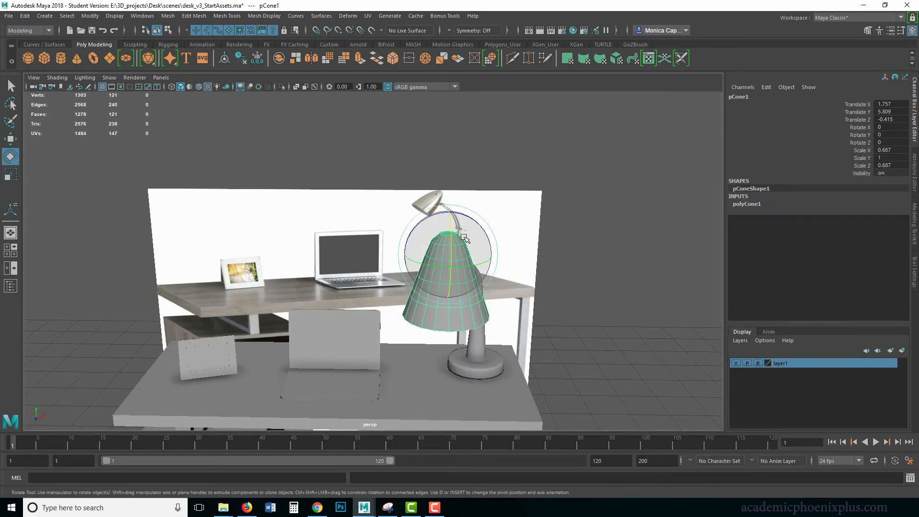
left_click_drag(477, 300, 477, 230, "alt")
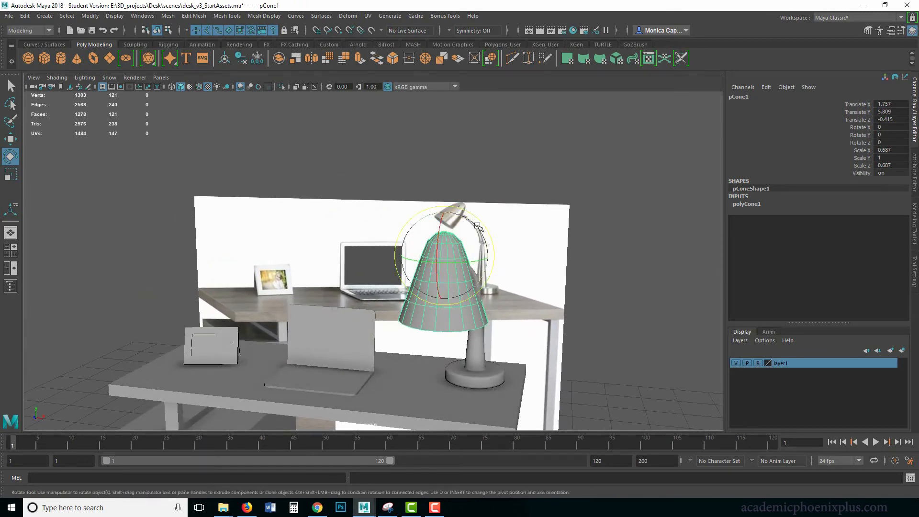
left_click(487, 331)
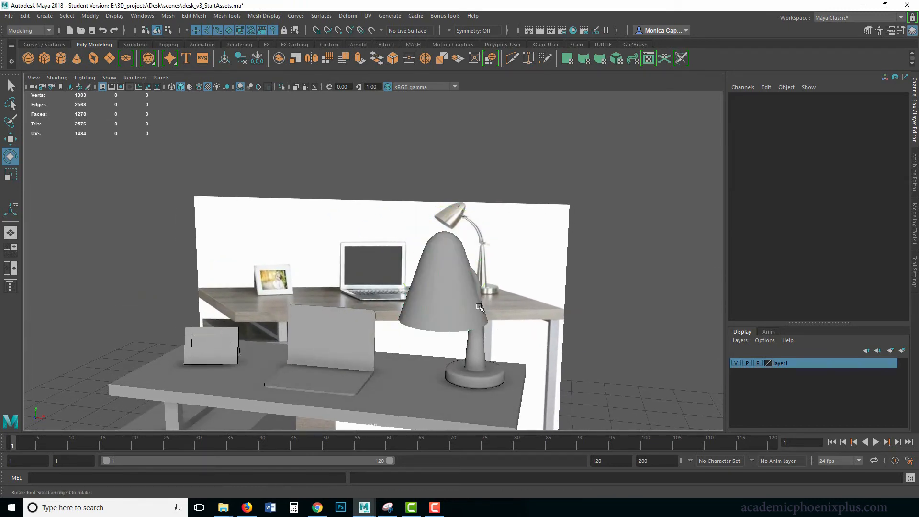
left_click_drag(480, 306, 471, 218, "alt")
left_click(457, 269)
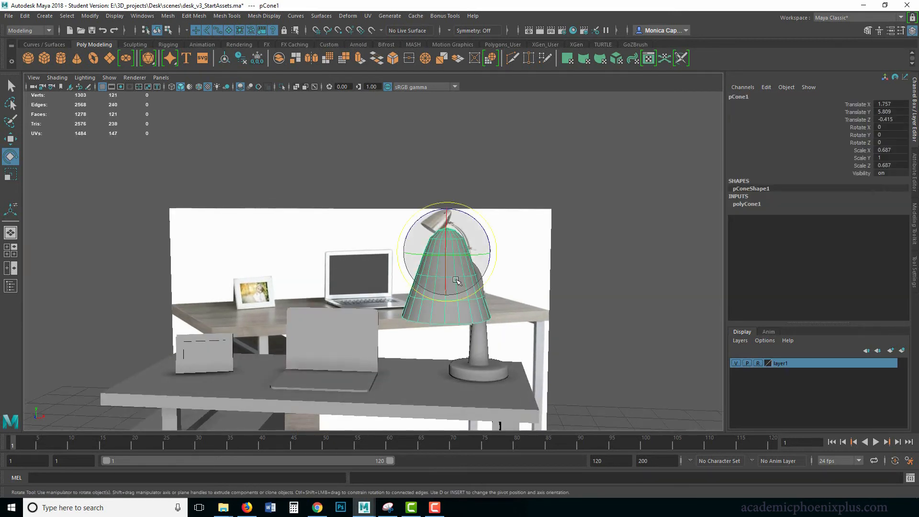
Select the two horizontal edge loops above the lampshade's rim one after the other and scale each outward into a bell shape
right_click_drag(458, 276, 415, 256)
left_click_drag(482, 349, 510, 350, "alt")
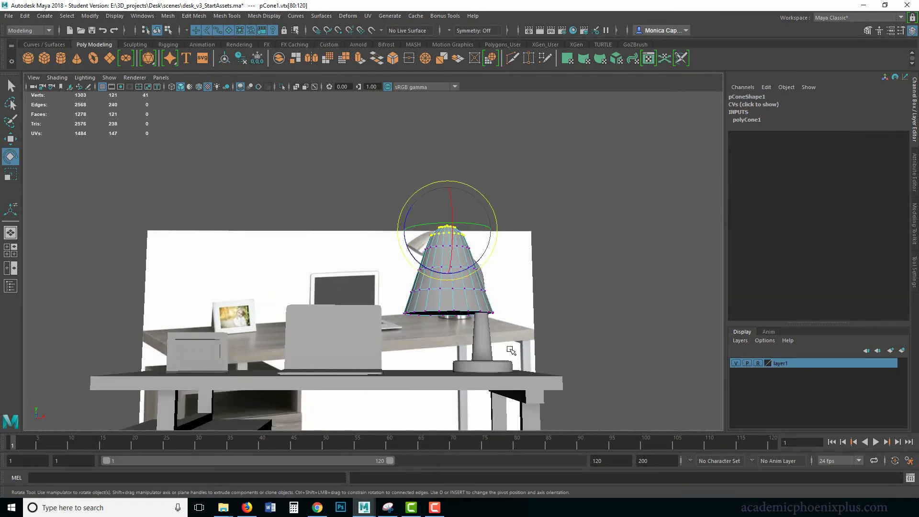
left_click_drag(401, 303, 400, 304)
left_click_drag(514, 300, 520, 309)
right_click_drag(476, 298, 478, 270)
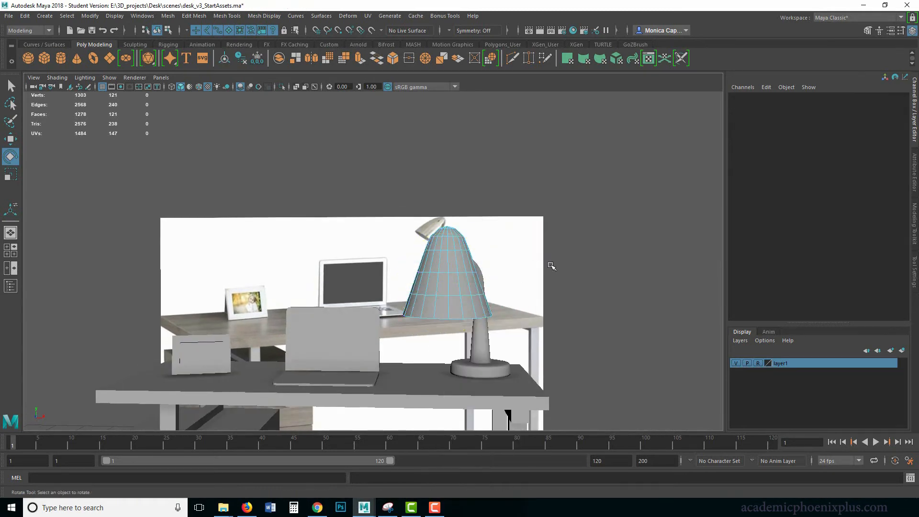
double_click(457, 297)
key("r")
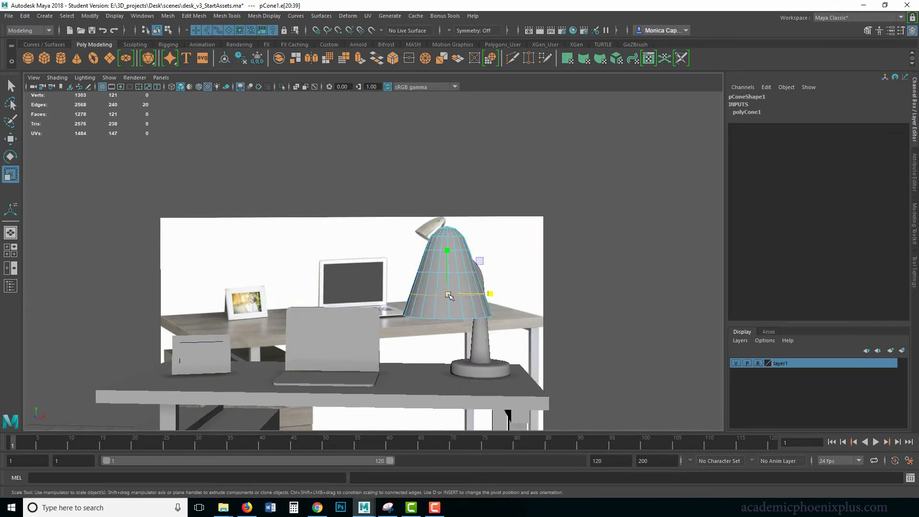
left_click_drag(449, 295, 457, 278)
double_click(456, 273)
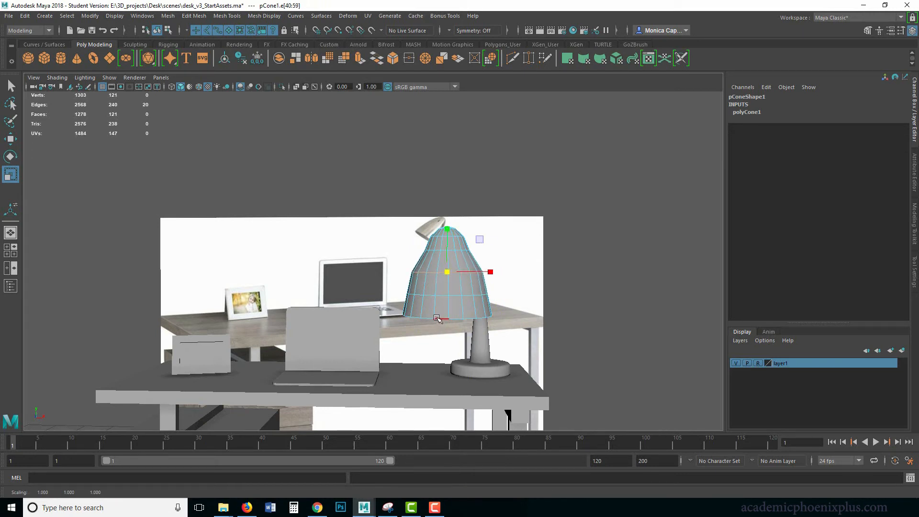
Check the lampshade's bottom rim and bell profile against the reference lamp from several angles
left_click(438, 318)
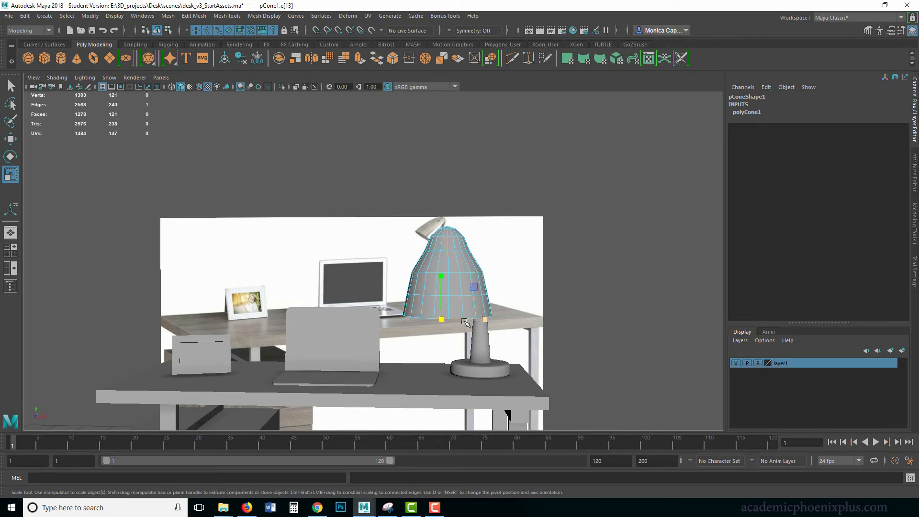
left_click_drag(416, 333, 428, 330, "alt")
right_click_drag(466, 243, 423, 257)
left_click_drag(398, 326, 401, 314, "alt")
right_click_drag(443, 243, 400, 245)
left_click_drag(471, 314, 531, 346)
left_click_drag(521, 338, 515, 353, "alt")
left_click_drag(449, 315, 448, 315)
left_click(554, 285)
left_click_drag(554, 285, 541, 288, "alt")
right_click_drag(459, 243, 505, 231)
left_click(563, 267)
Insert an edge loop around the lampshade just above its widened middle section
left_click_drag(563, 267, 455, 302, "alt")
left_click(453, 300)
right_click_drag(457, 245, 481, 241)
right_click_drag(439, 272, 380, 285, "shift")
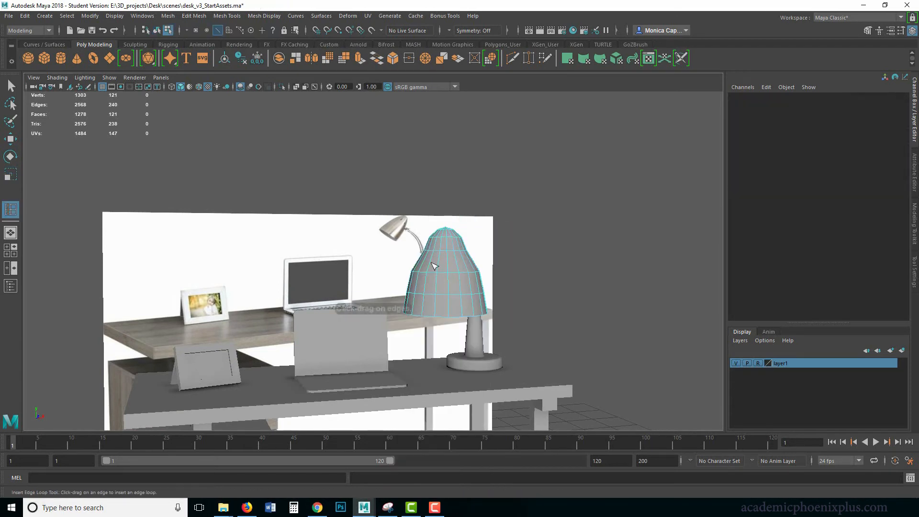
left_click(448, 260)
left_click_drag(449, 262, 449, 261)
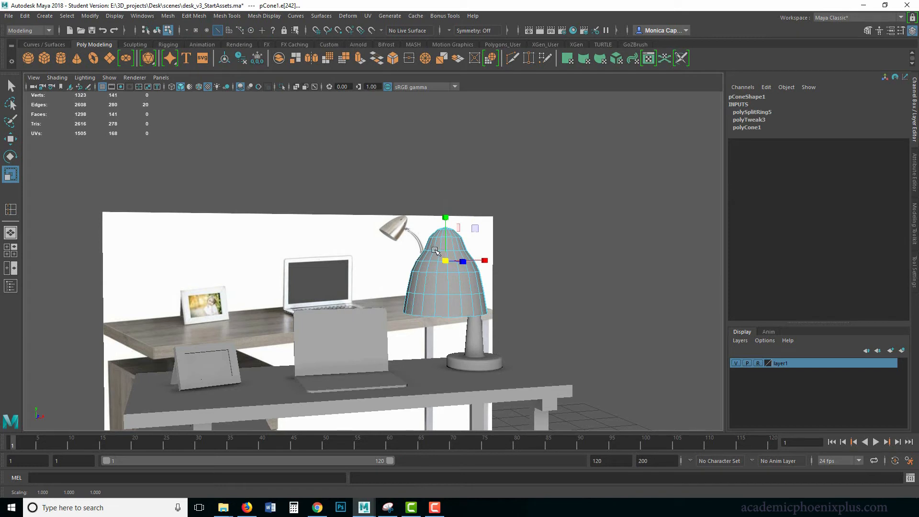
Scale the lampshade's upper edge loops outward to round the profile, and return it to object mode
left_click(559, 254)
left_click(437, 254)
double_click(461, 249)
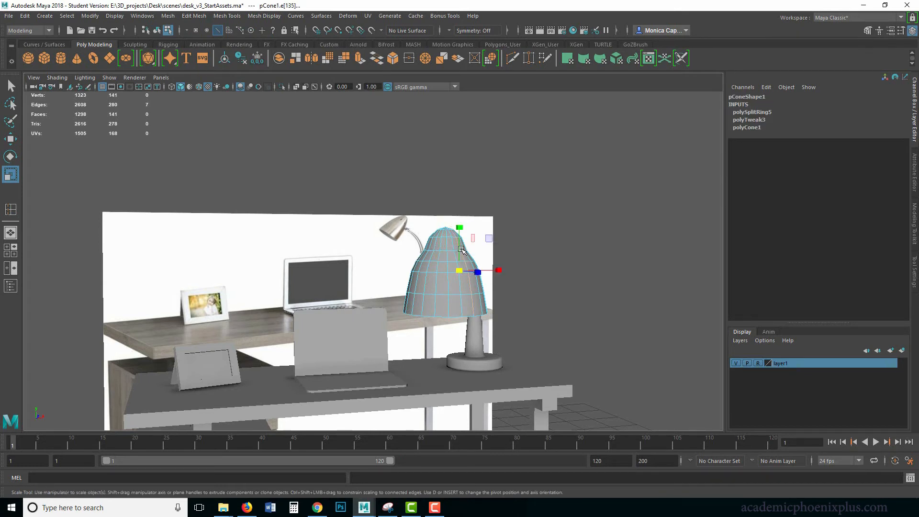
left_click(438, 251)
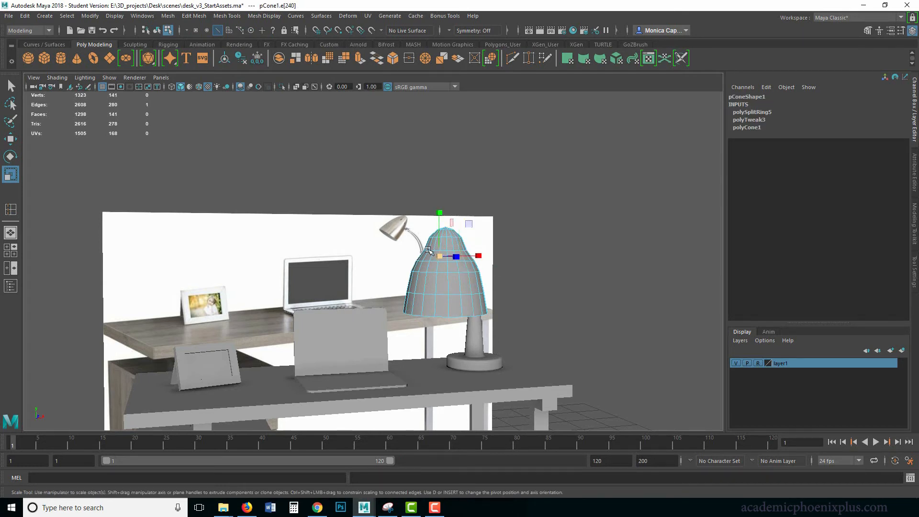
right_click_drag(508, 246, 565, 256, "alt")
left_click_drag(509, 245, 477, 300, "alt")
double_click(510, 258)
right_click_drag(511, 297, 551, 230)
right_click_drag(590, 278, 466, 278, "alt")
left_click_drag(466, 278, 484, 275, "alt")
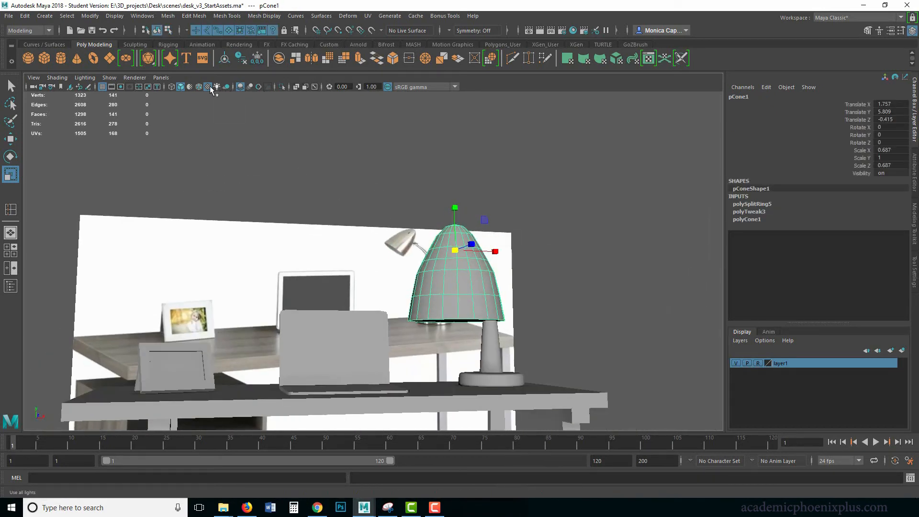
Isolate the lampshade and extrude its bottom face, scaling it inward to about 0.917 in X and Z to form a rim
left_click(282, 86)
left_click_drag(522, 282, 498, 248, "alt")
right_click_drag(479, 243, 480, 271)
left_click(483, 294)
key("ctrl+e")
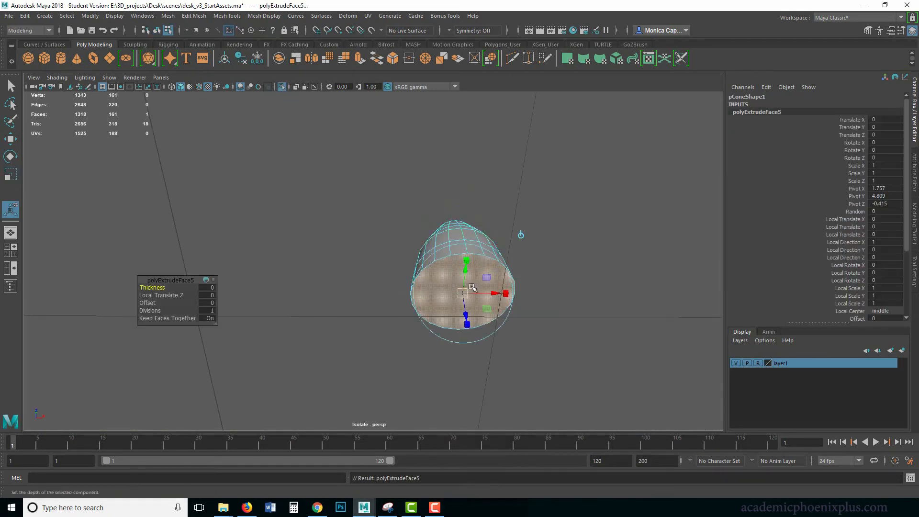
left_click_drag(468, 259, 469, 258)
left_click_drag(463, 293, 459, 291)
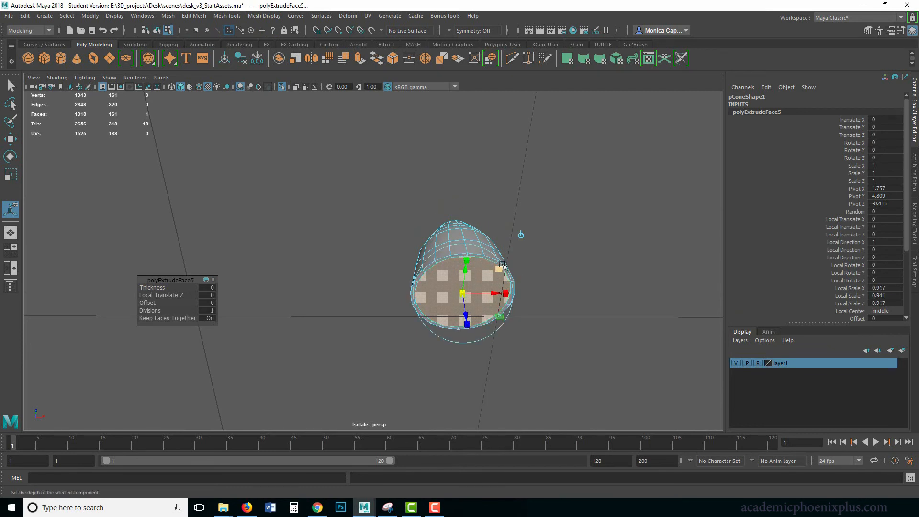
Extrude the inset bottom face again into the shade with Local Translate Z -0.521 and scale it to 0.583
key("ctrl+e")
left_click_drag(519, 260, 473, 310, "alt")
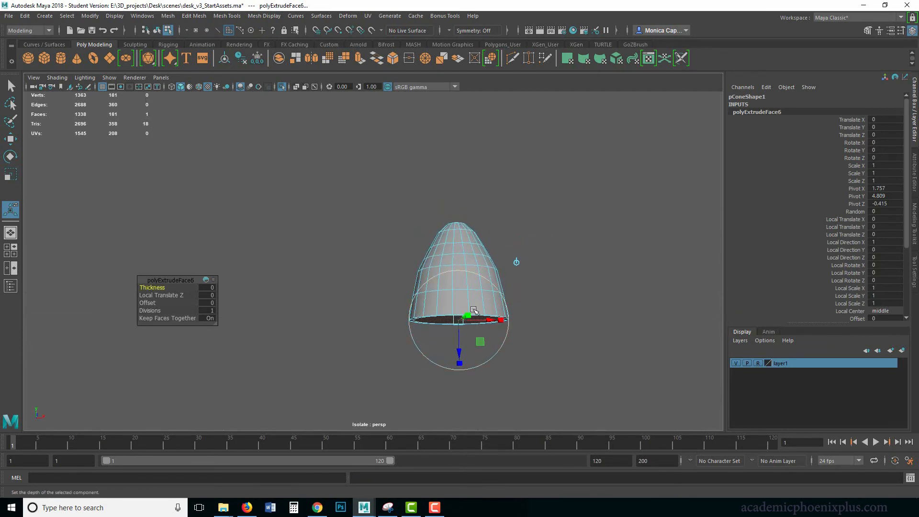
left_click_drag(457, 352, 501, 248)
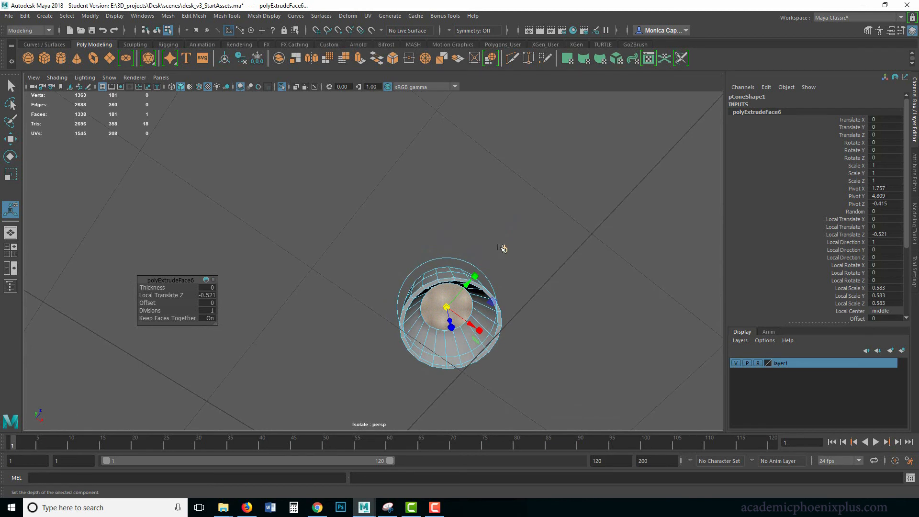
Delete the inner cap face to open the lampshade, and show the whole scene again in object mode
left_click(501, 248)
left_click(445, 307)
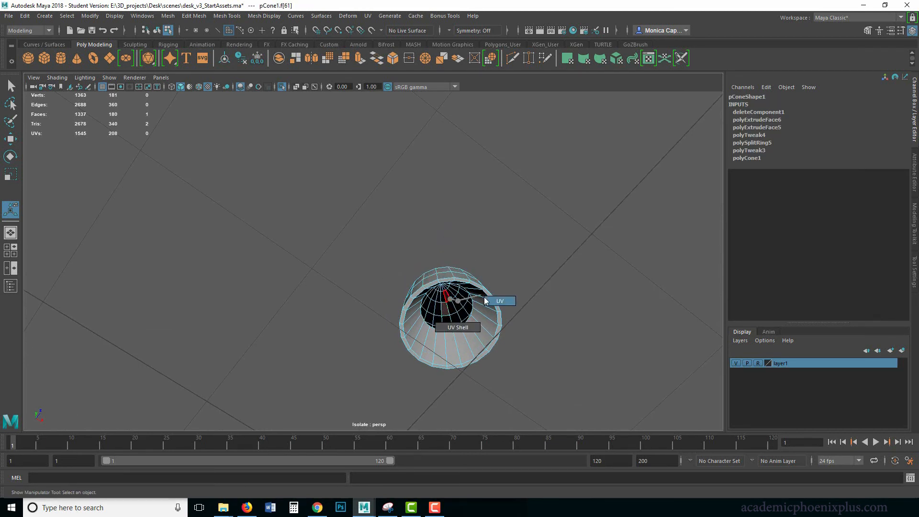
right_click_drag(452, 294, 491, 239)
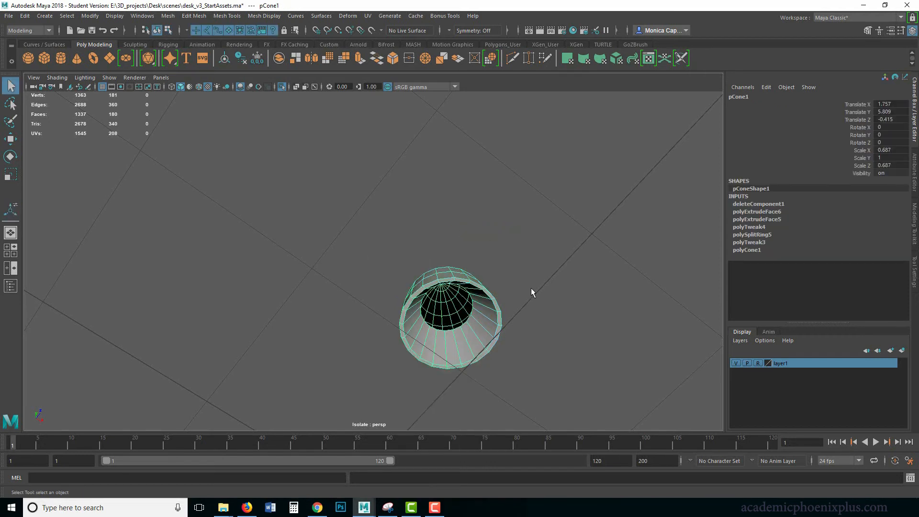
left_click_drag(531, 289, 489, 313, "alt")
left_click(512, 277)
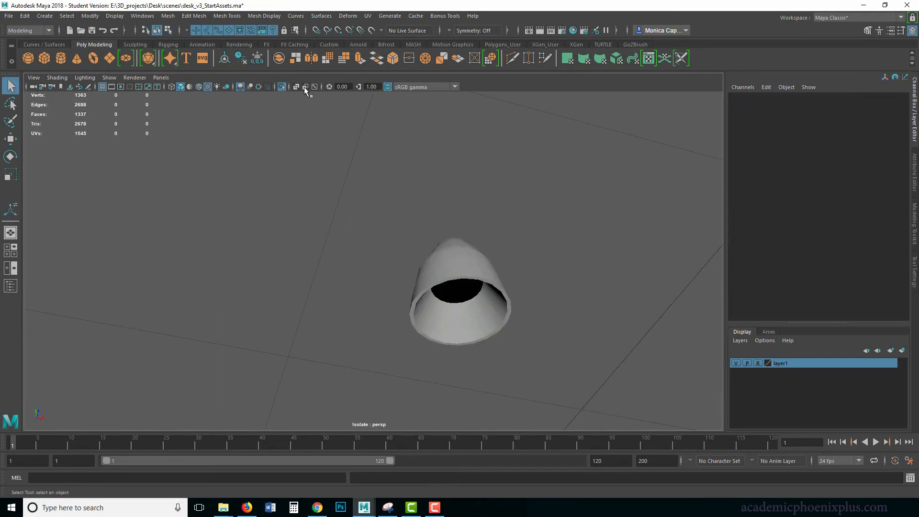
left_click(282, 87)
scroll(402, 225, "down", 6)
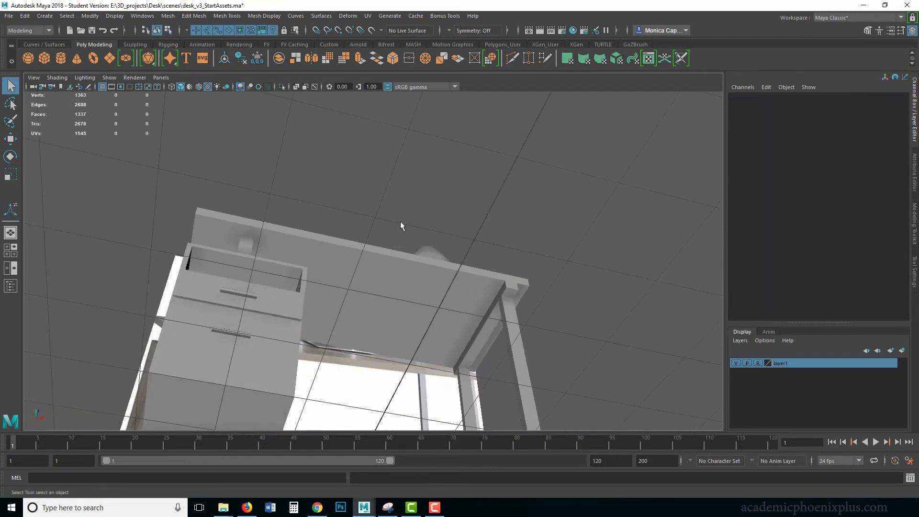
Scale the lampshade to 0.317 in X and Z and 0.553 in Y, and tilt it -55.879 degrees in Z at the stem's tip
left_click(449, 263)
key("e")
key("r")
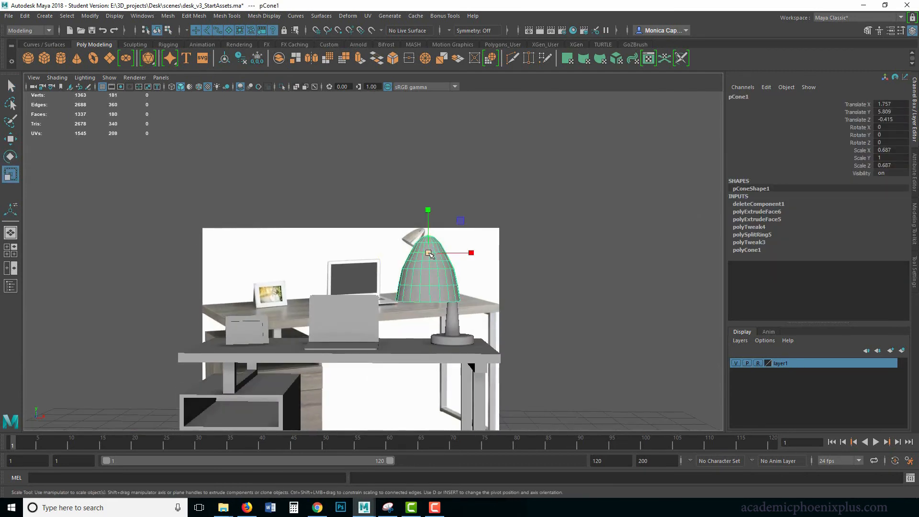
mouse_move(428, 252)
left_mouse_down()
mouse_move(401, 250)
mouse_move(433, 273)
mouse_move(427, 252)
left_mouse_up()
key("e")
key("w")
key("r")
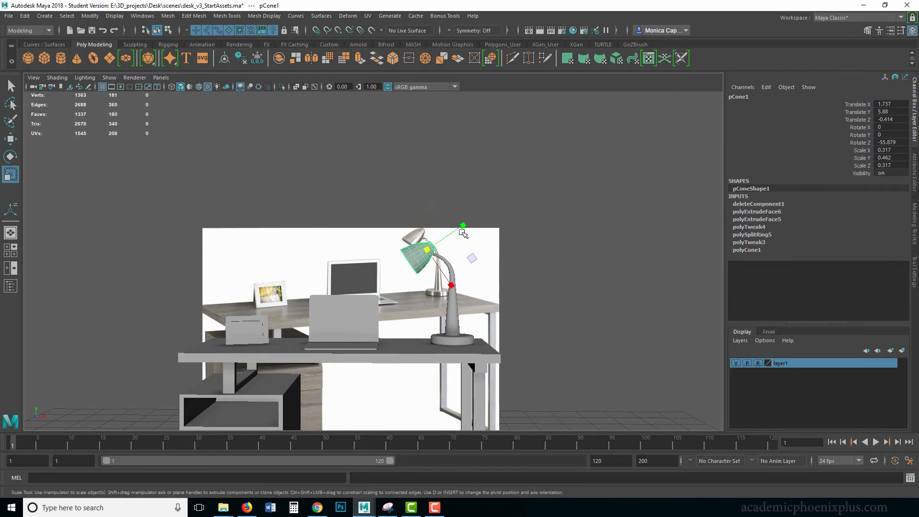
left_click_drag(467, 227, 475, 222)
key("w")
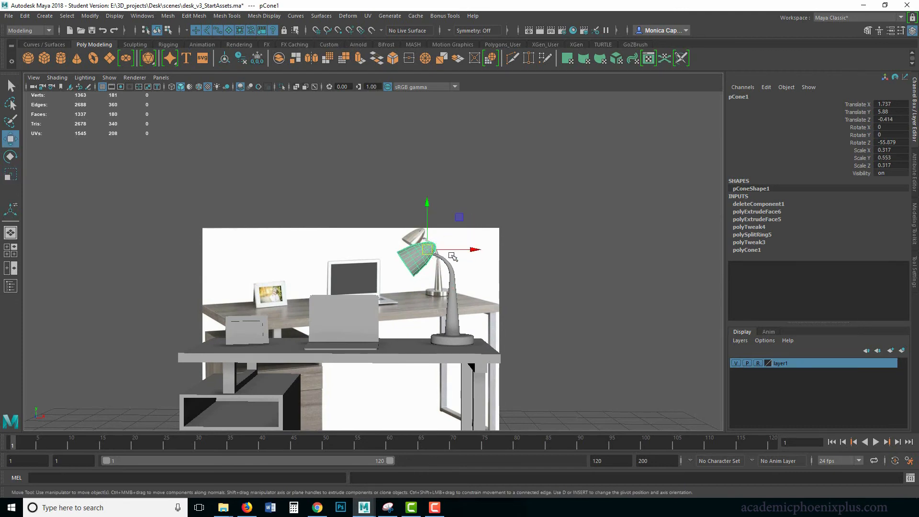
Adjust the lampshade's Z rotation to -48.18 and move it to X 1.66, Y 5.906 so its crown meets the stem
left_click_drag(537, 263, 462, 172, "alt")
key("f")
key("e")
key("w")
mouse_move(464, 209)
left_mouse_down()
mouse_move(444, 201)
mouse_move(449, 207)
left_mouse_up()
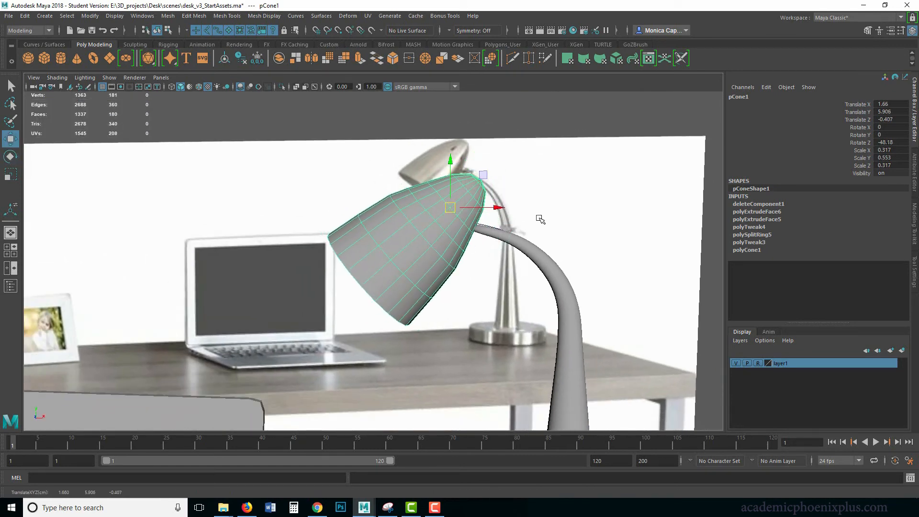
Review the assembled lamp and its size against the other desk accessories and the reference image
right_click_drag(539, 218, 299, 173, "alt")
left_click(497, 150)
left_click_drag(415, 246, 430, 239, "alt")
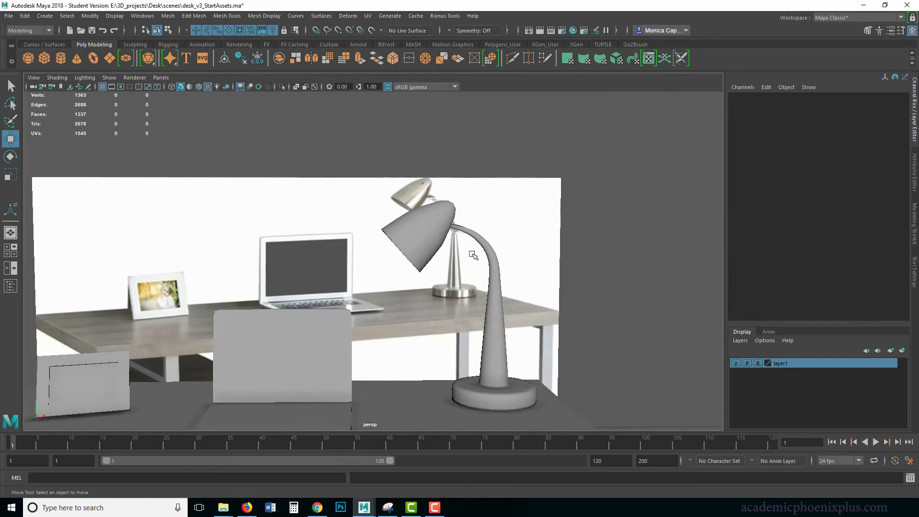
middle_click_drag(461, 318, 394, 289, "alt")
middle_click_drag(319, 309, 471, 273, "alt")
right_click_drag(471, 273, 211, 269, "alt")
left_click_drag(211, 268, 312, 263, "alt")
left_click(370, 284)
key("r")
left_click(313, 292)
key("w")
Try to scale the lamp stem and lampshade down together, and undo the scaling
left_click(432, 266)
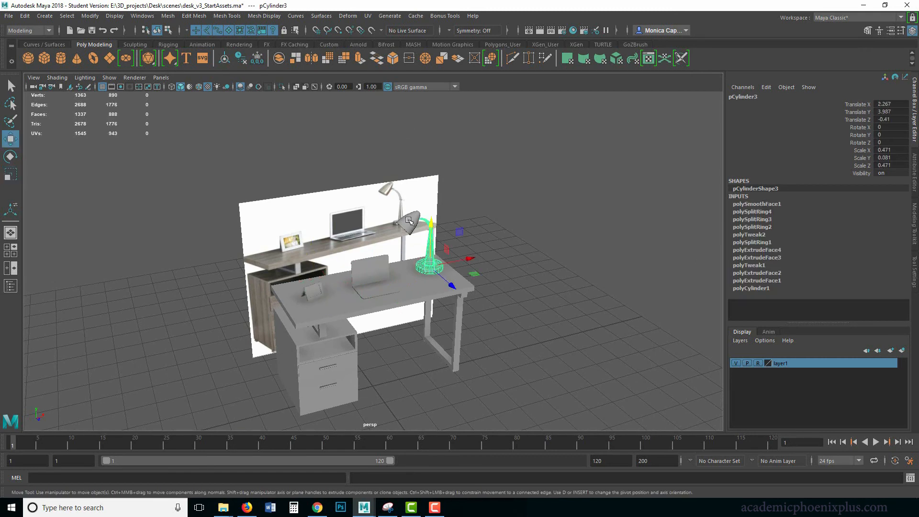
left_click(410, 221, "shift")
key("r")
left_click_drag(414, 217, 410, 217)
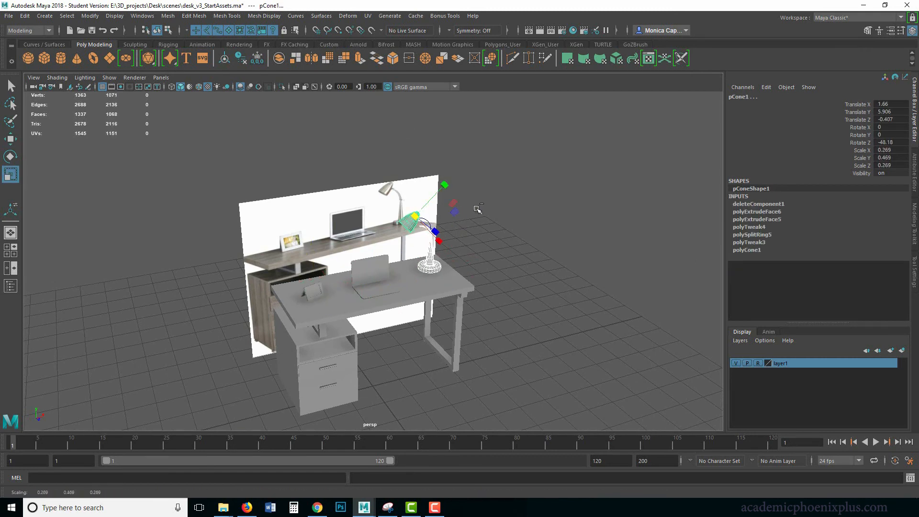
key("ctrl+z")
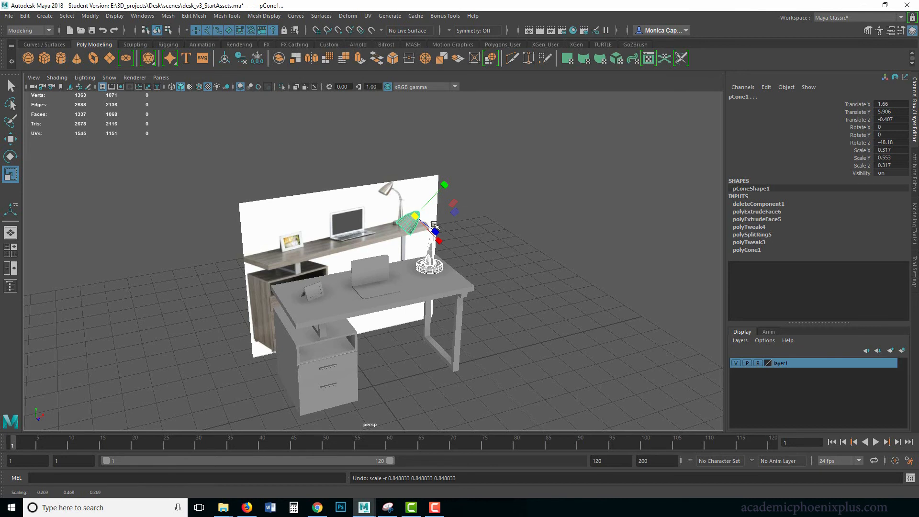
Group the lamp stem with the lampshade and center the group's pivot
left_click(533, 267)
left_click(433, 265)
left_click(414, 226, "shift")
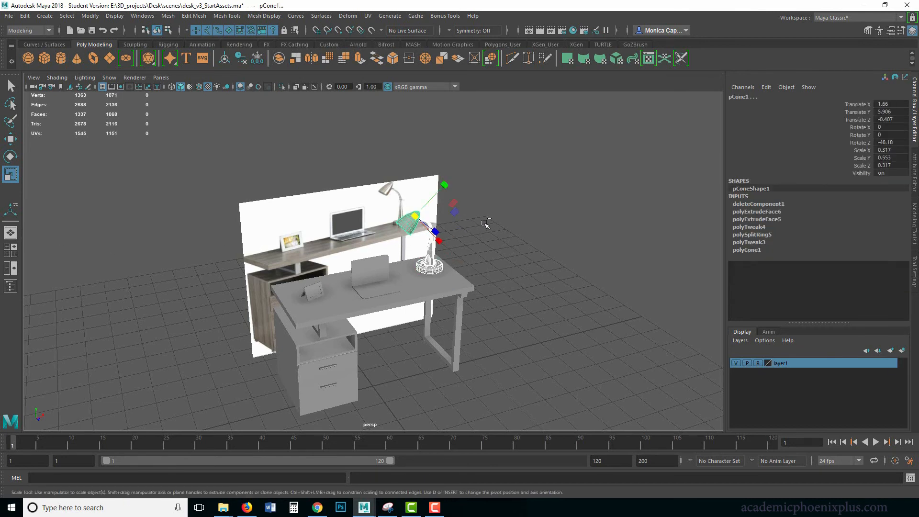
key("ctrl+g")
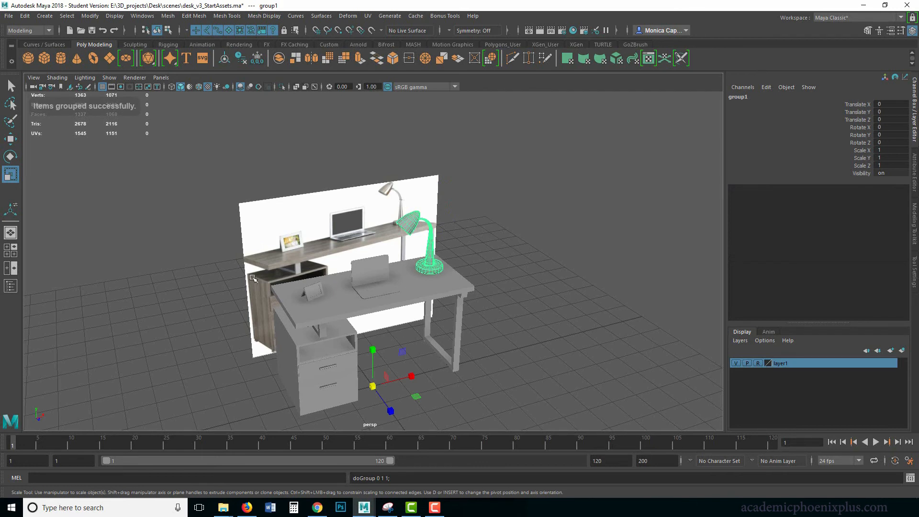
left_click(90, 16)
left_click(127, 90)
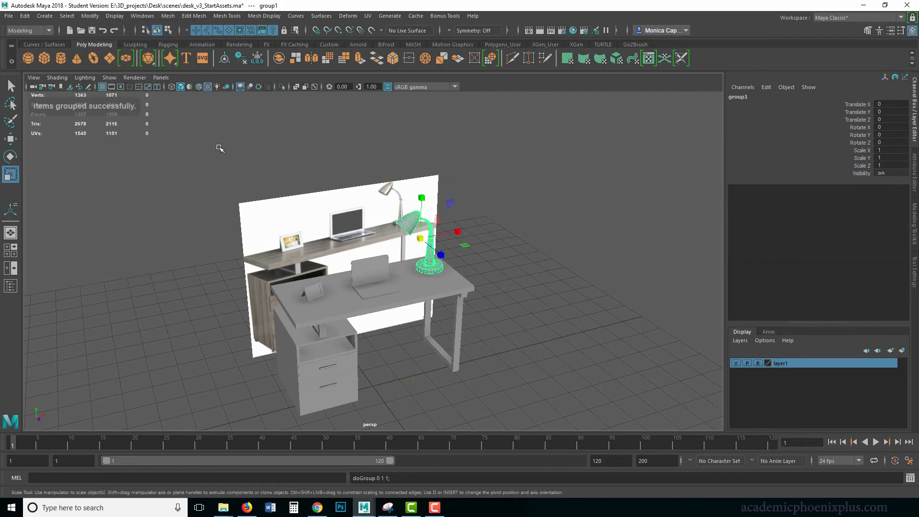
Scale the lamp group uniformly to 0.907 and lower it to Translate Y -0.116 so its base sits on the desktop
key("w")
left_click_drag(420, 195, 420, 197)
key("r")
left_click_drag(419, 237, 411, 234)
key("w")
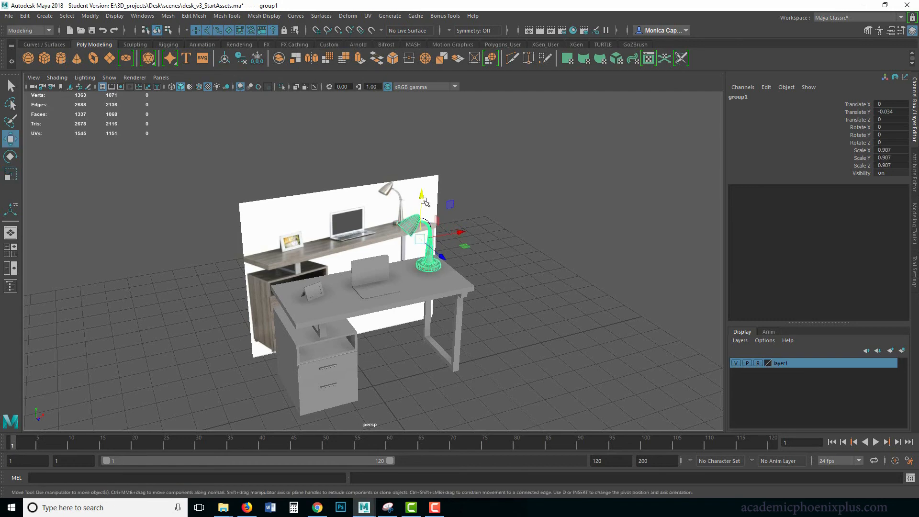
left_click_drag(422, 194, 423, 199)
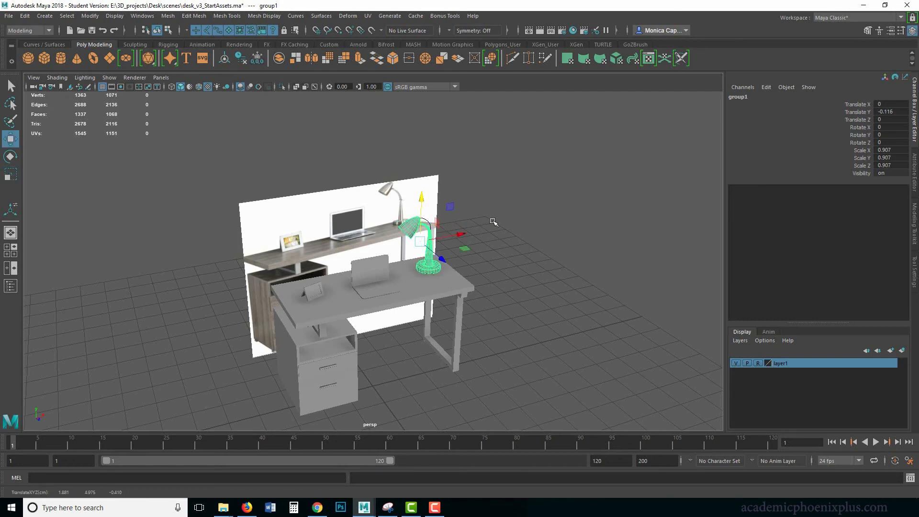
Delete the construction history of all the desk, accessory and lamp objects and freeze their transformations
left_click(493, 220)
left_click_drag(529, 254, 516, 228, "alt")
left_click_drag(180, 172, 531, 342)
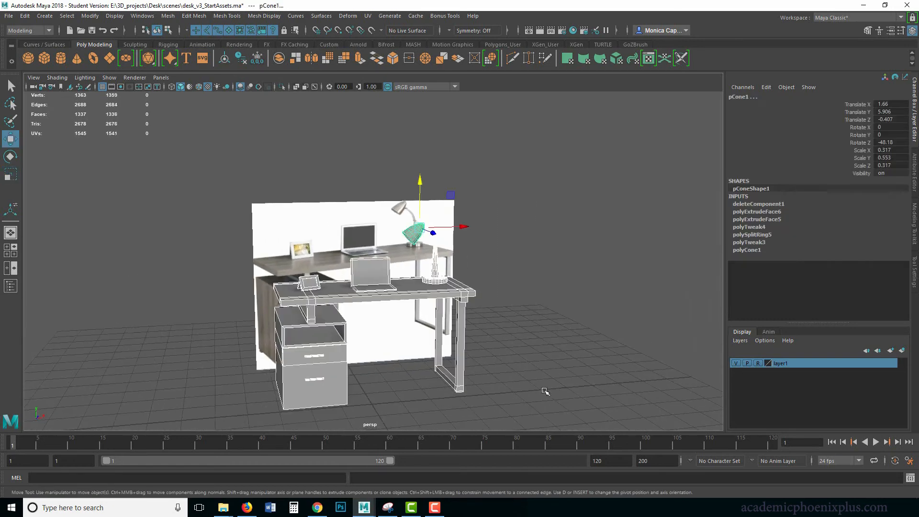
left_click(24, 15)
mouse_move(76, 130)
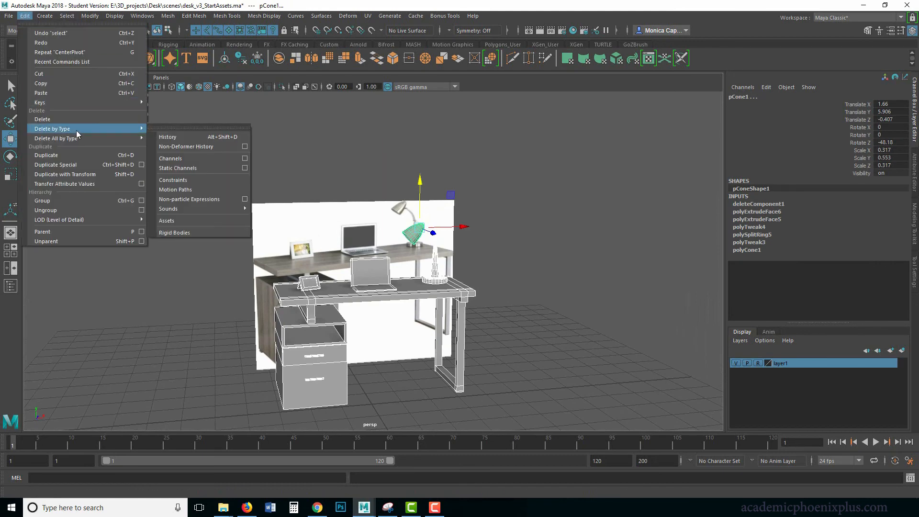
left_click(165, 138)
left_click(90, 15)
left_click(108, 62)
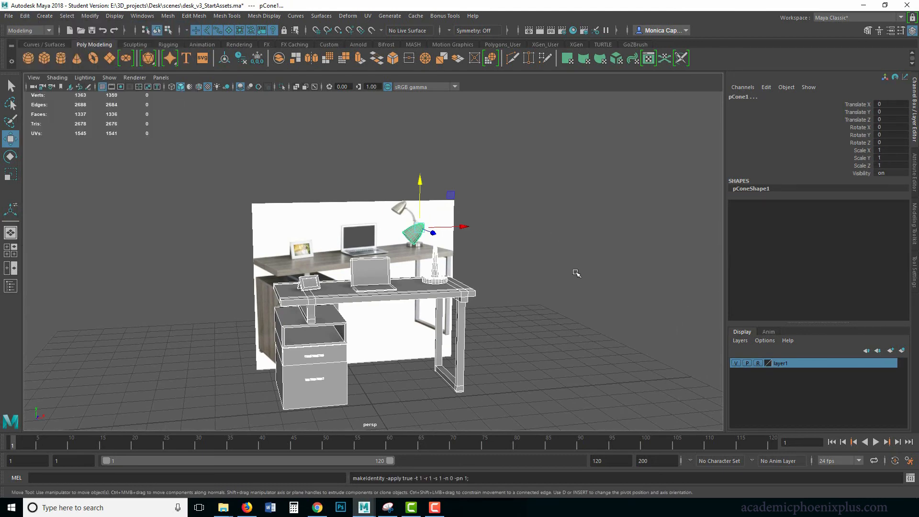
Delete the leftover curve beside the lamp stem
scroll(574, 275, "up", 5)
left_click(610, 267)
mouse_move(611, 266)
left_mouse_down("alt")
mouse_move(538, 238)
mouse_move(618, 250)
left_mouse_up("alt")
left_click(512, 214)
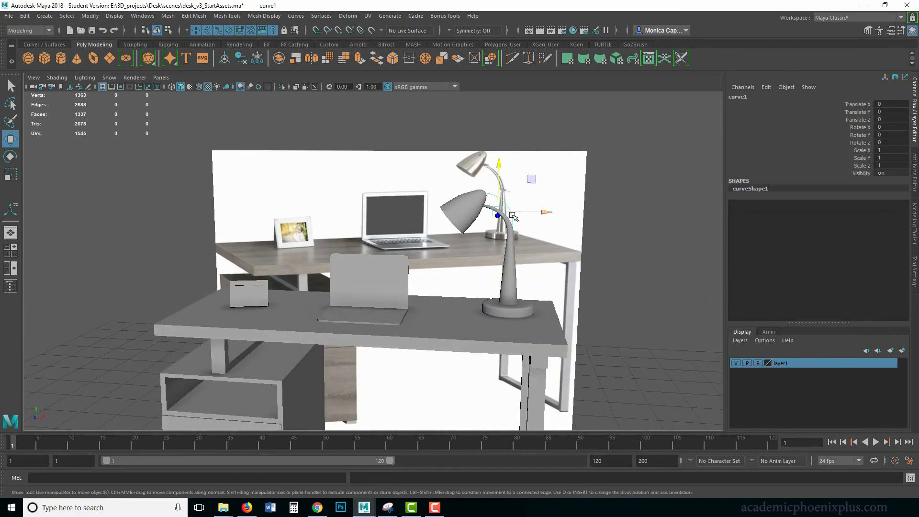
left_click(527, 236)
Rename the desk object as Desk_geo
middle_click_drag(366, 273, 406, 231, "alt")
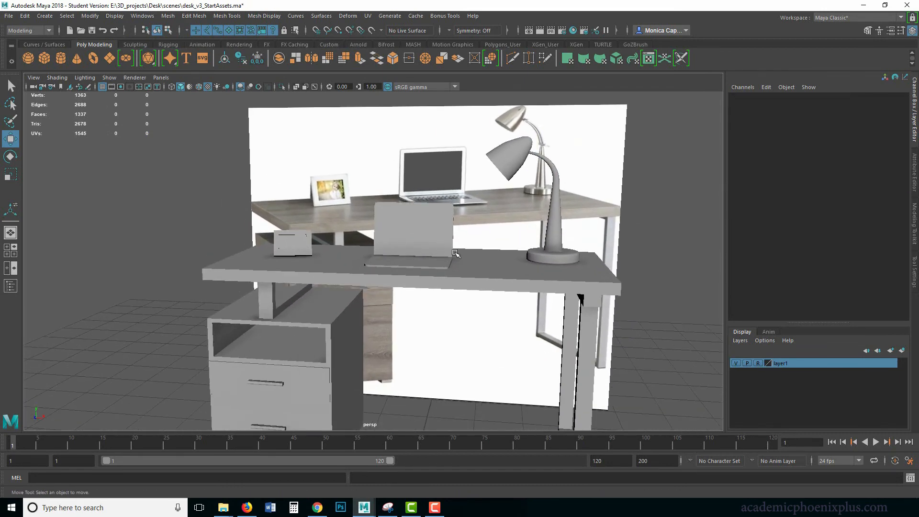
left_click(494, 276)
left_click(759, 96)
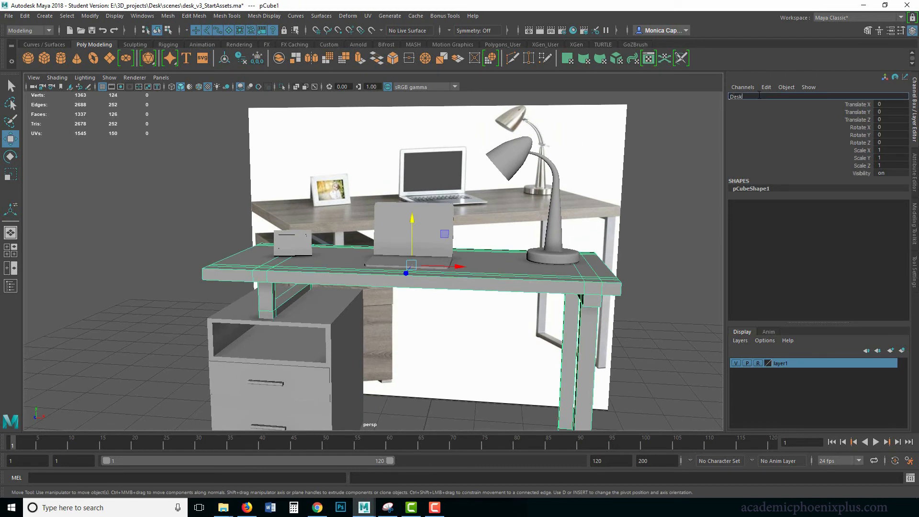
type("Desk_geo")
key("Return")
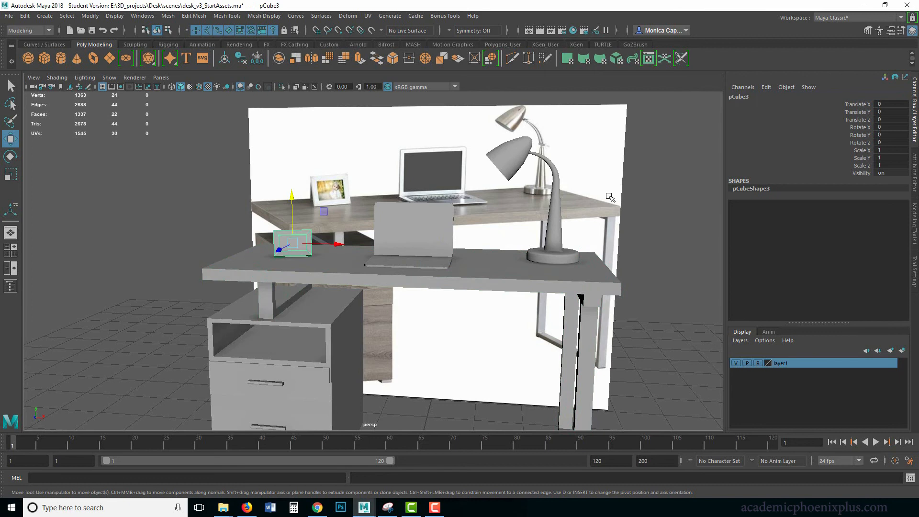
Rename the picture frame object on the desk as frame_geo
left_click(751, 97)
type("fram")
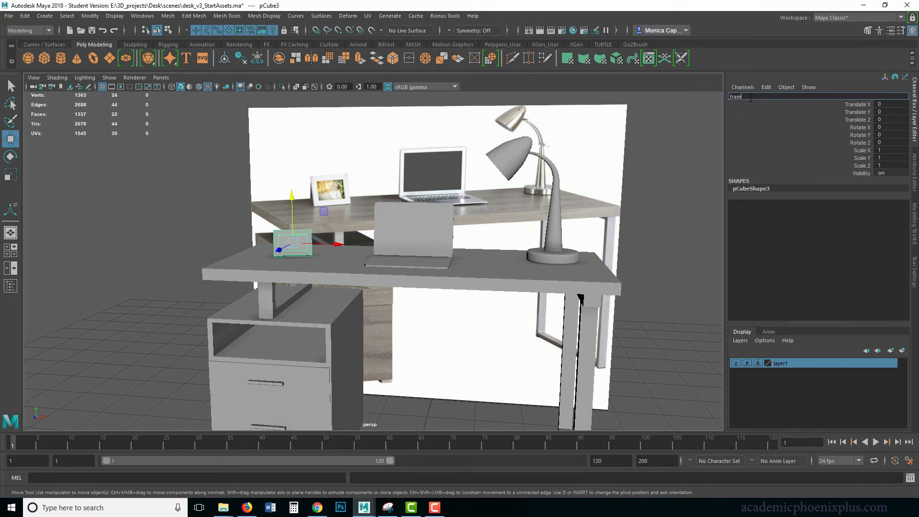
type("e_ge")
key("BackSpace")
key("BackSpace")
key("BackSpace")
type("e_geo")
key("Return")
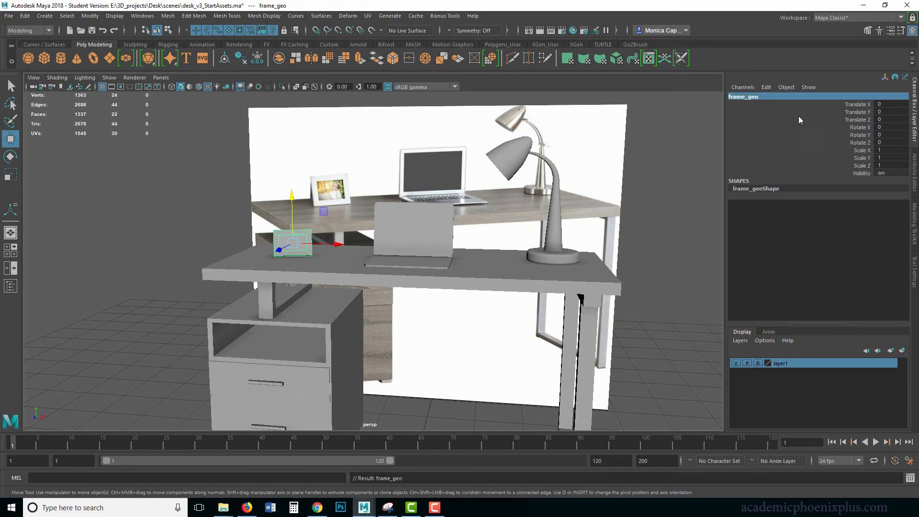
Rename the lamp's base and stem object as lampBase_geo
left_click(546, 252)
double_click(750, 97)
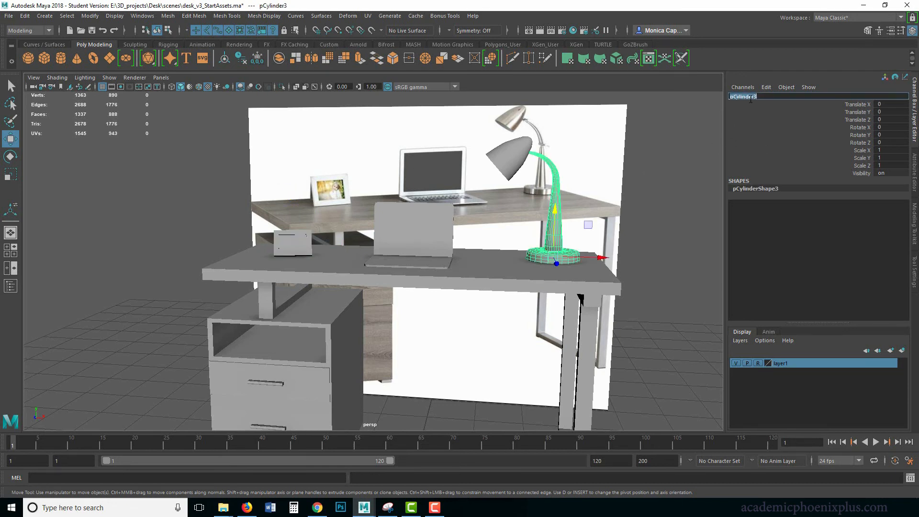
type("lampBase_geo")
key("Return")
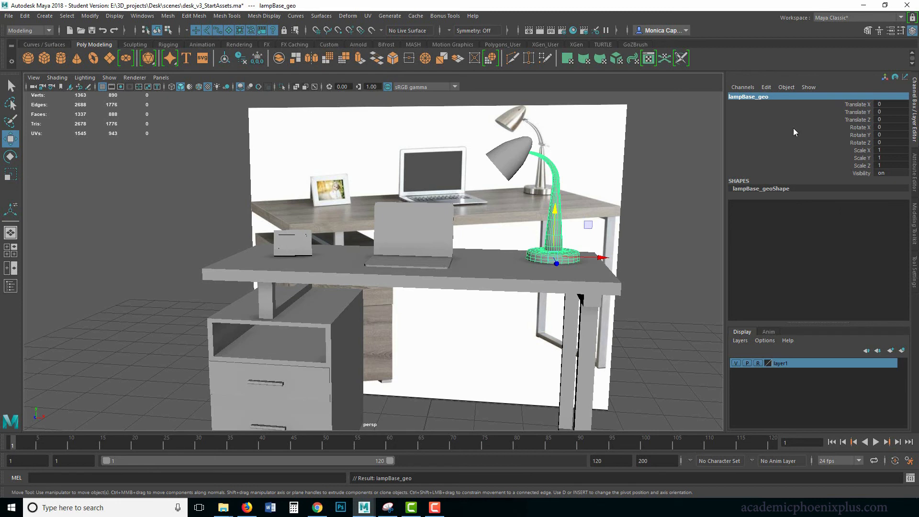
Rename the lampshade object as lampTop_geo
left_click(506, 154)
double_click(783, 96)
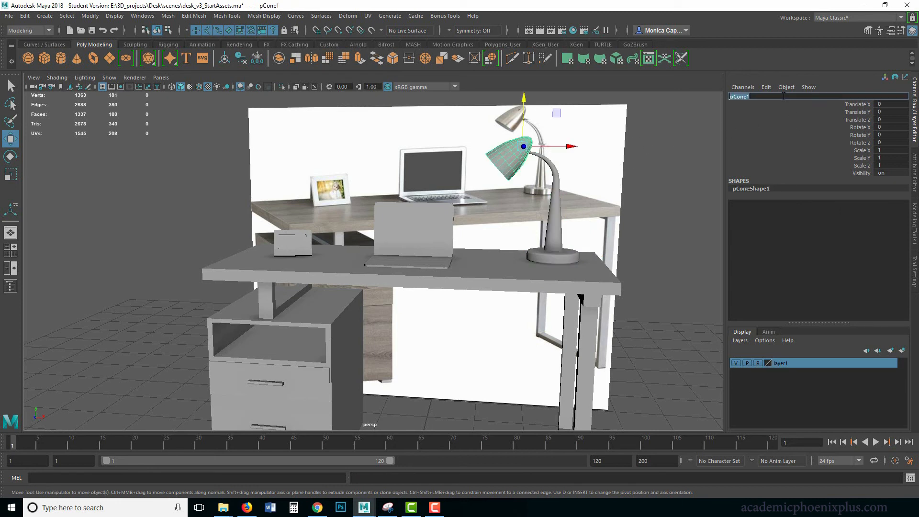
type("lampTop_geo")
key("Return")
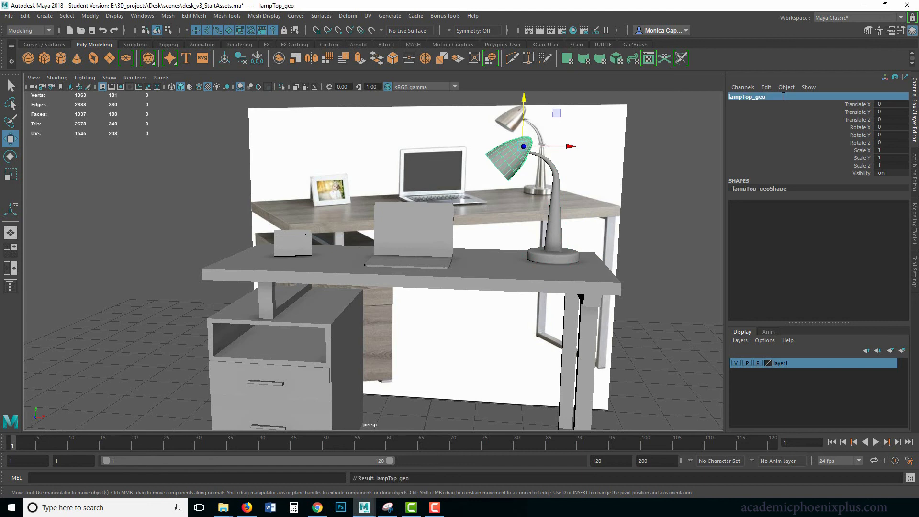
Rename the laptop object as laptop_geo
left_click(315, 314)
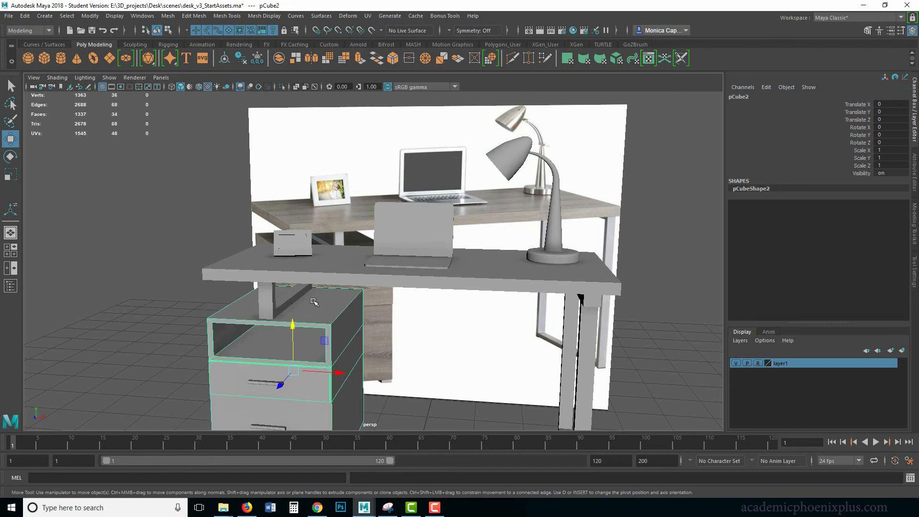
left_click(423, 265)
double_click(751, 97)
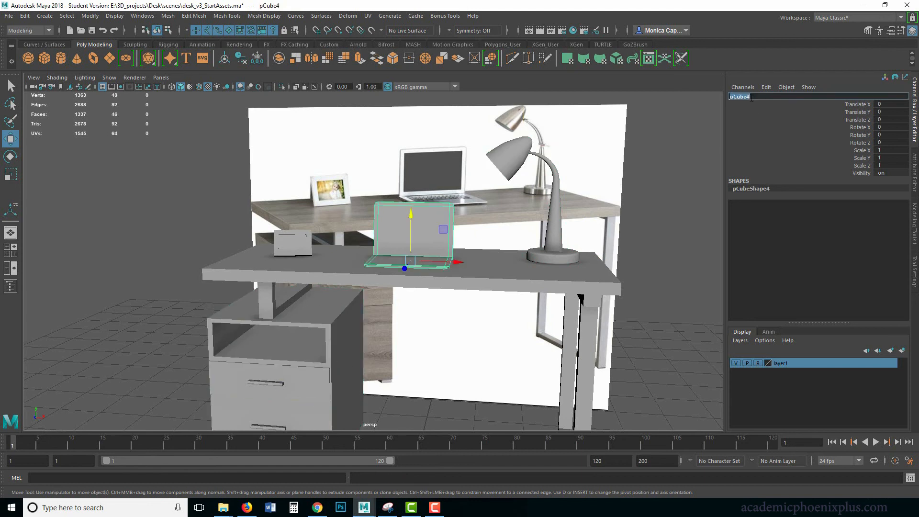
type("laptop_geo")
key("Return")
Rename the drawer cabinet under the desk as drawers_geo
left_click(325, 325)
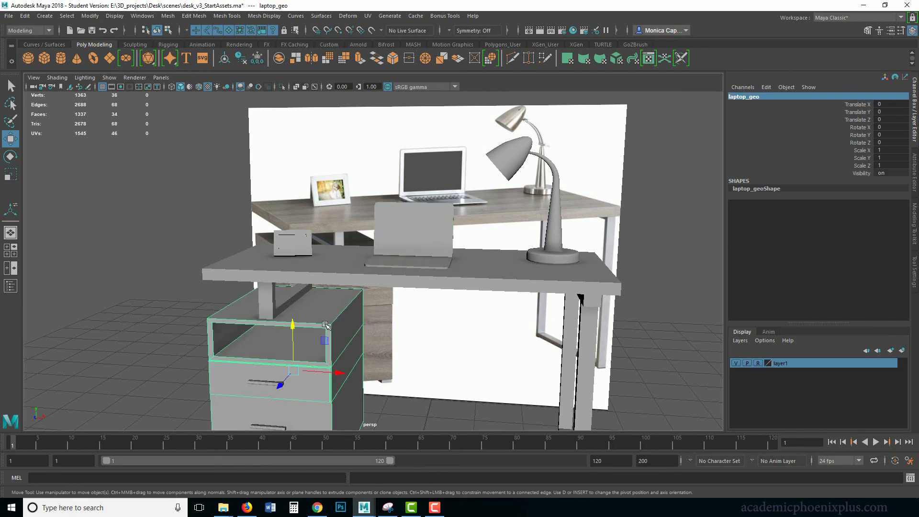
double_click(737, 97)
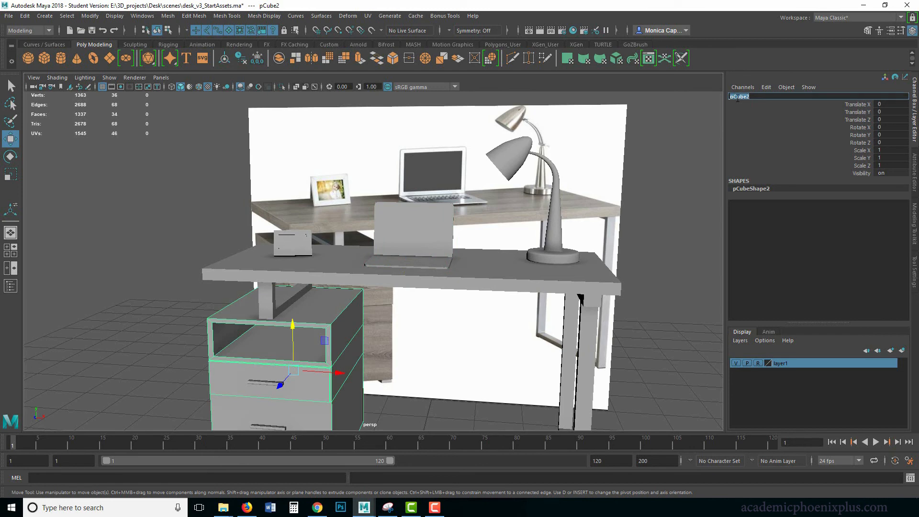
type("draw")
type("erse")
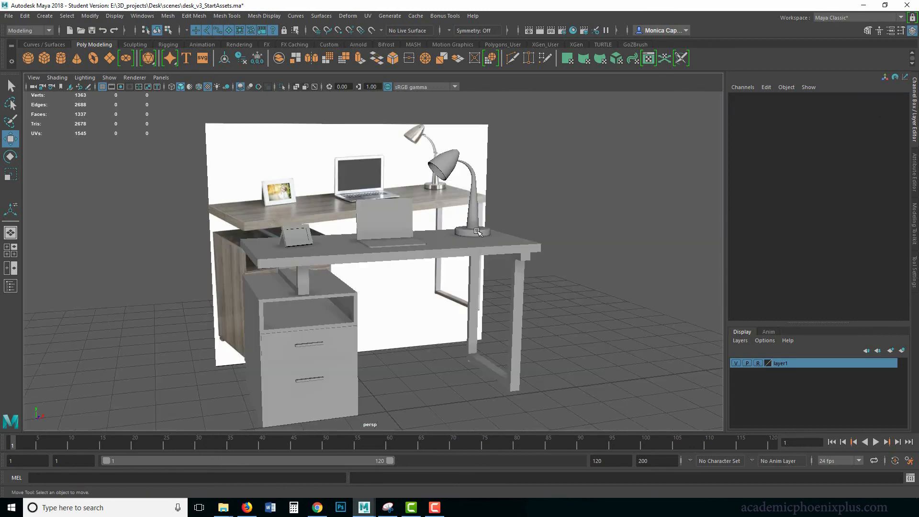
Select the parent group of the lamp parts and rename it as lamp_grp
left_click(470, 192)
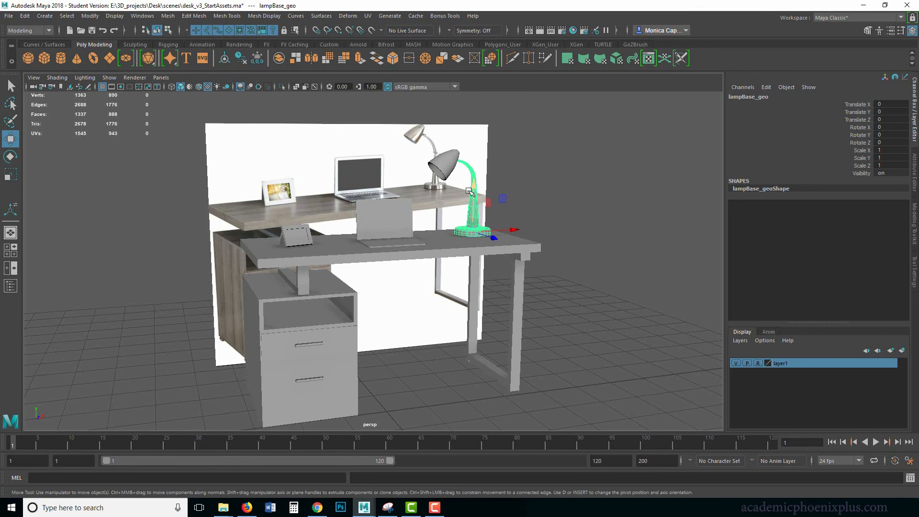
key("Up")
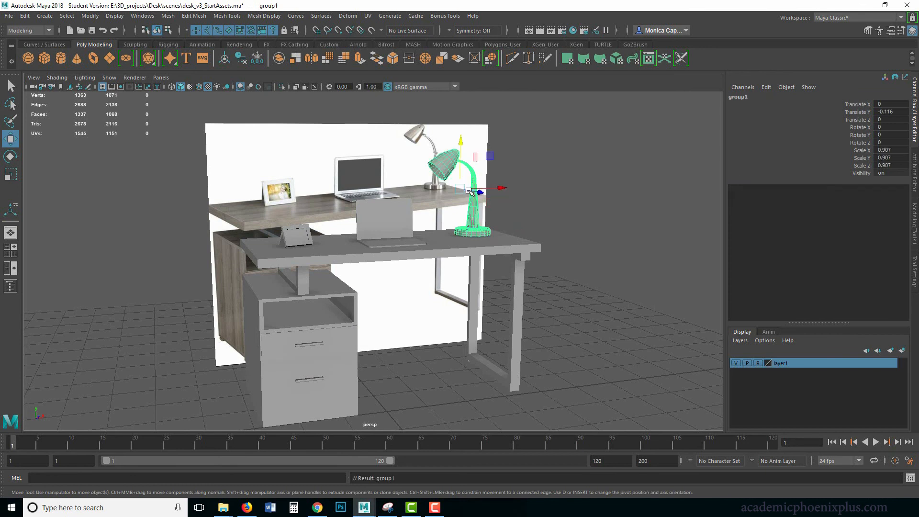
key("r")
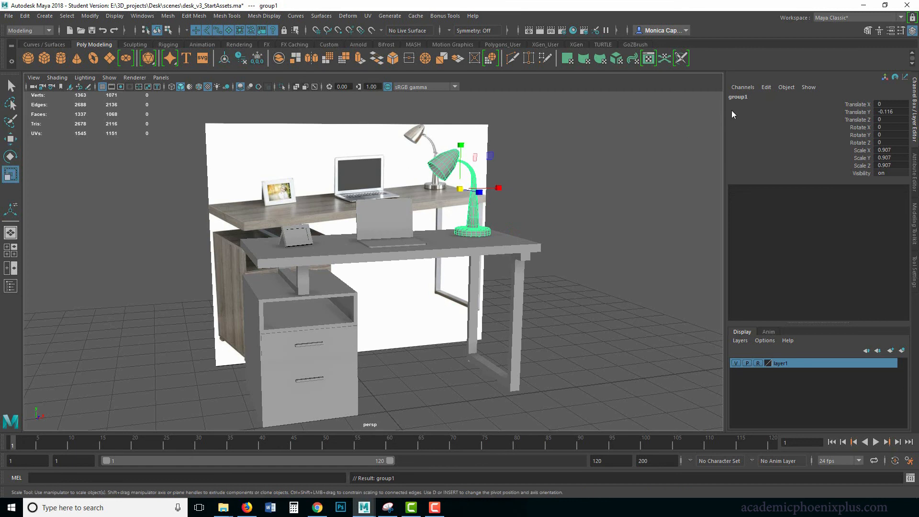
left_click(742, 96)
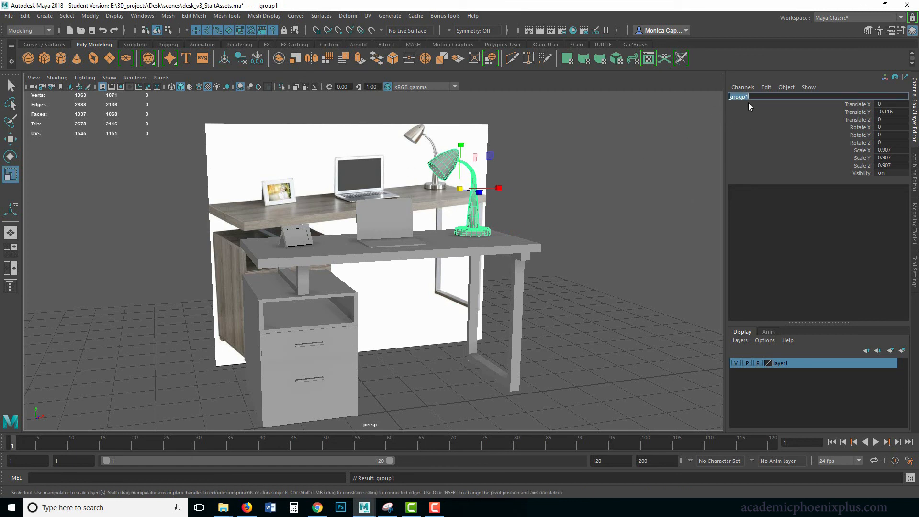
type("lamp_grp")
key("Return")
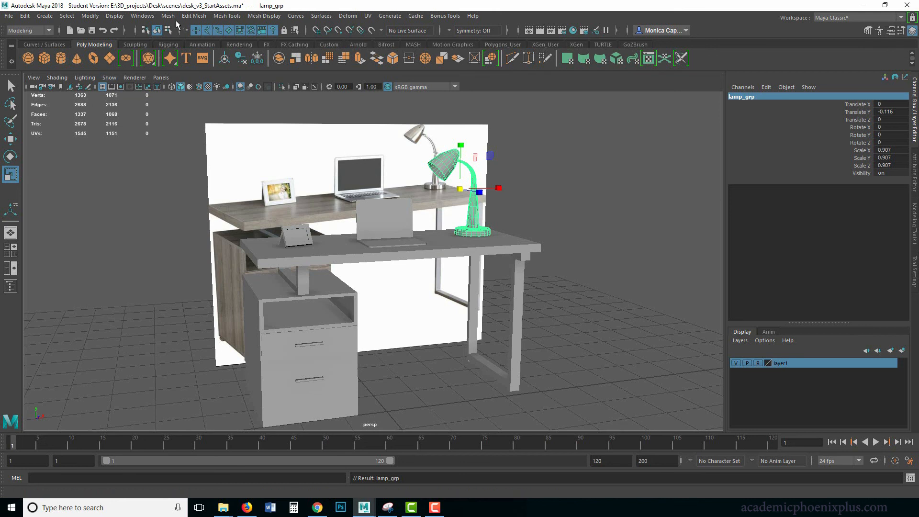
Open the Outliner, place it clear of the model, and check the reference, desk and drawers entries
left_click(142, 16)
left_click(156, 119)
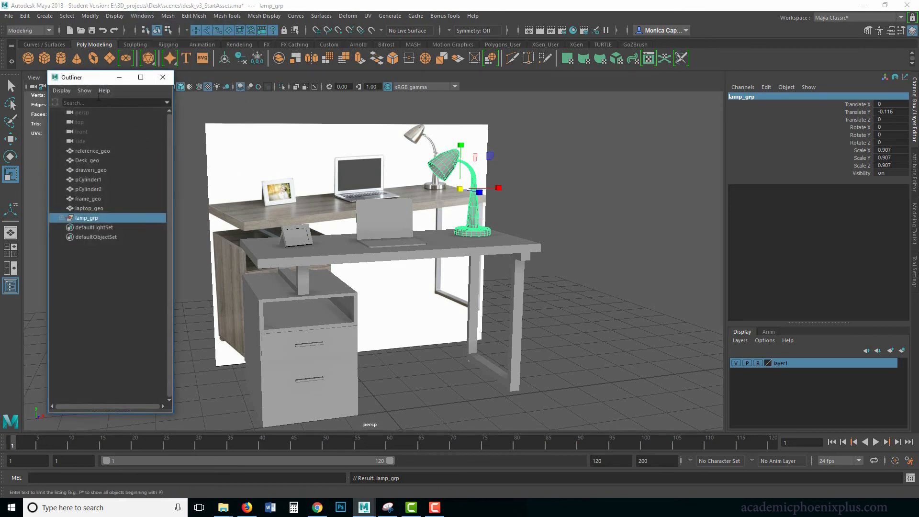
left_click_drag(96, 76, 64, 79)
left_click(68, 156)
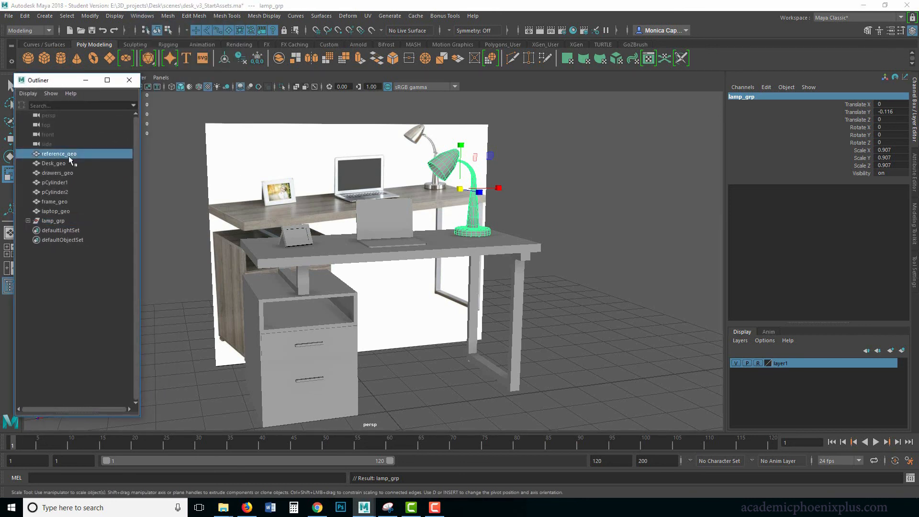
left_click(63, 163)
left_click(76, 173)
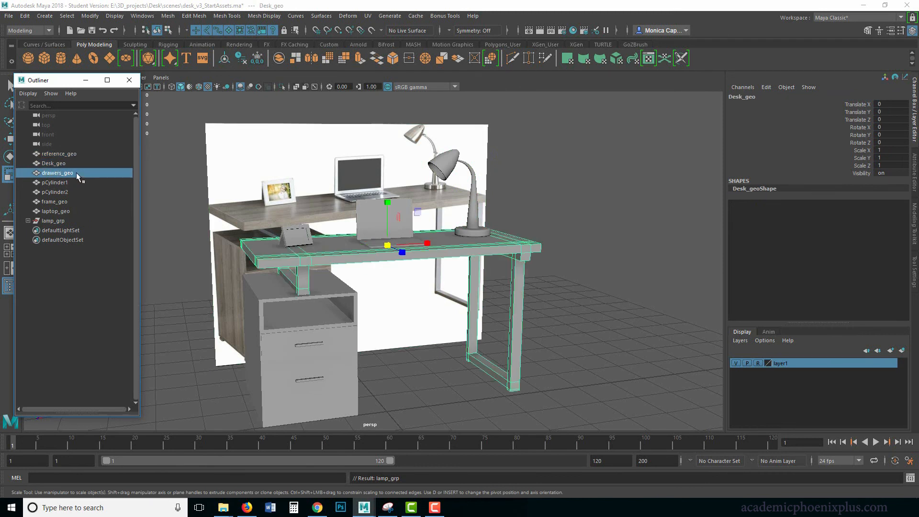
Rename the upper drawer handle, pCylinder1, as handle_geo1
left_click(70, 182)
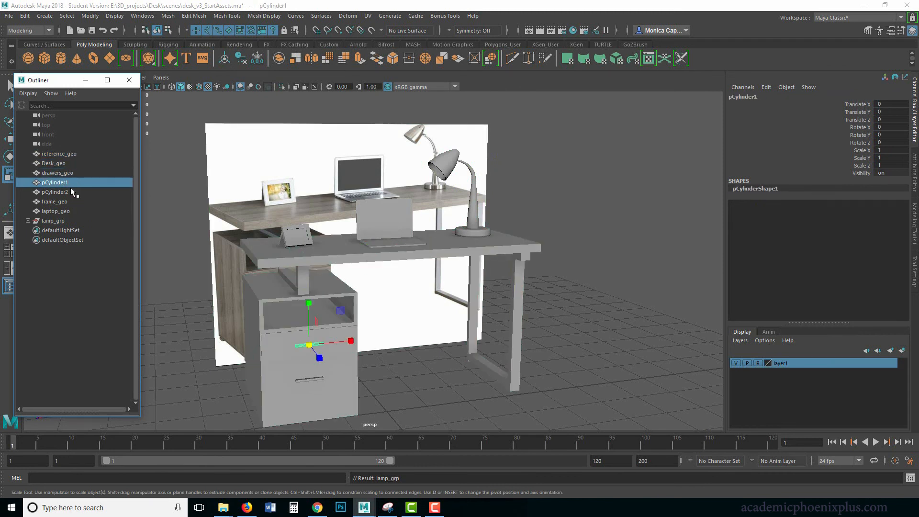
double_click(70, 187)
type("handle_geo")
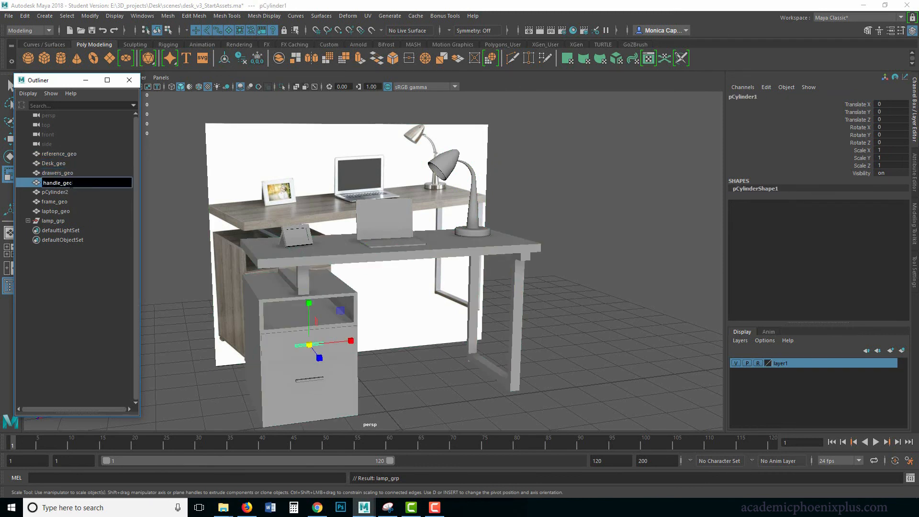
key("Return")
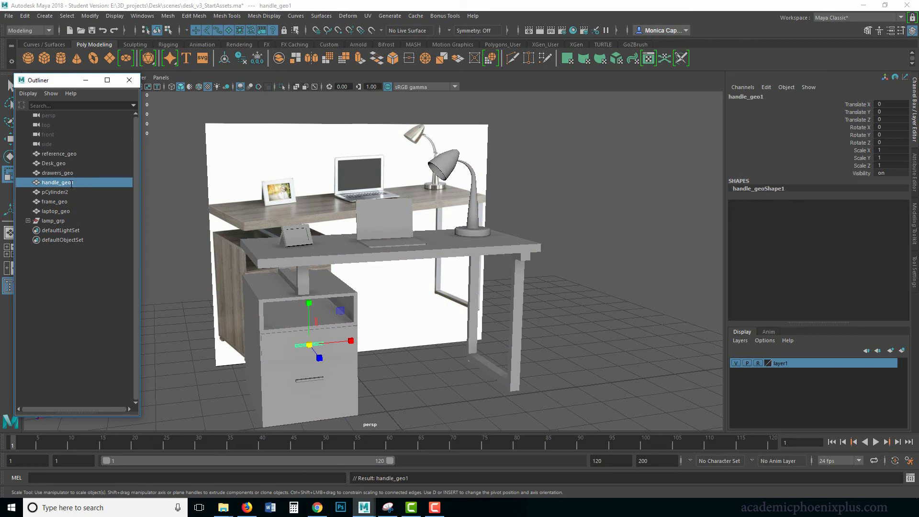
Reuse the upper handle's name to rename the lower drawer handle, pCylinder2, as handle_geo2
double_click(73, 184)
key("ctrl+c")
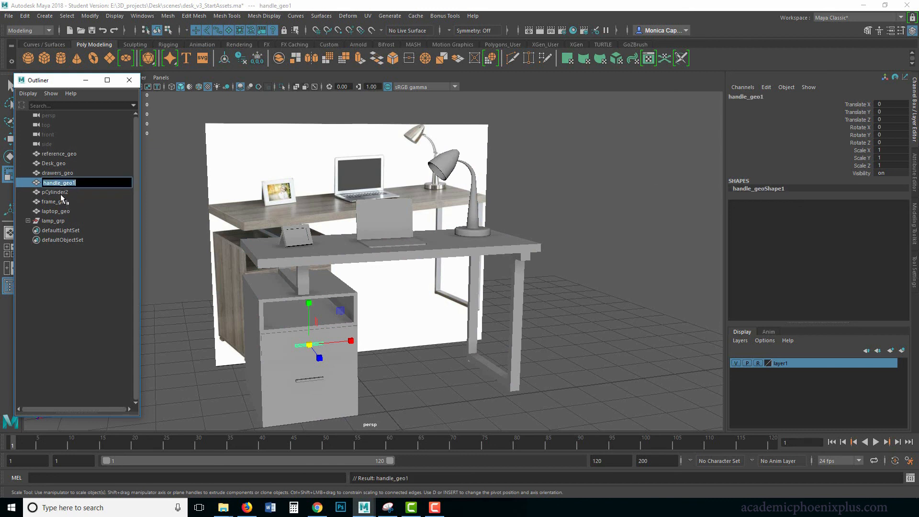
double_click(61, 192)
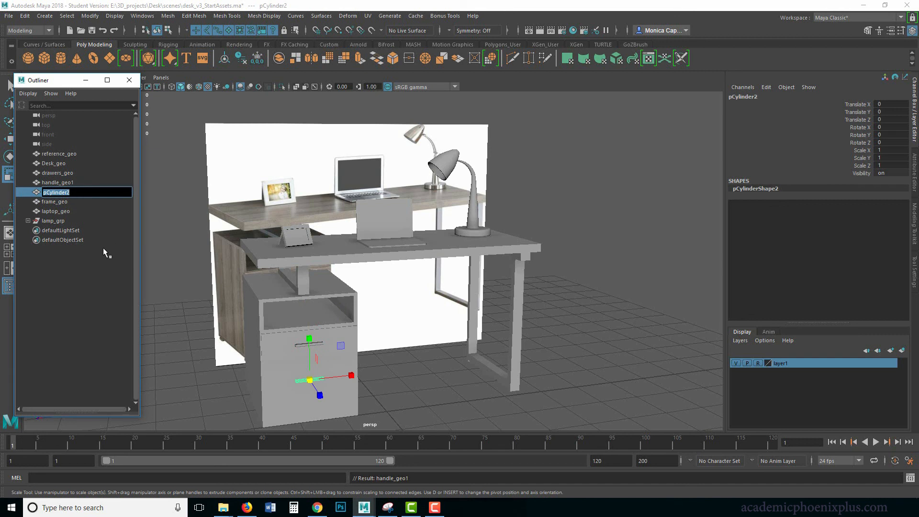
key("ctrl+v")
key("Return")
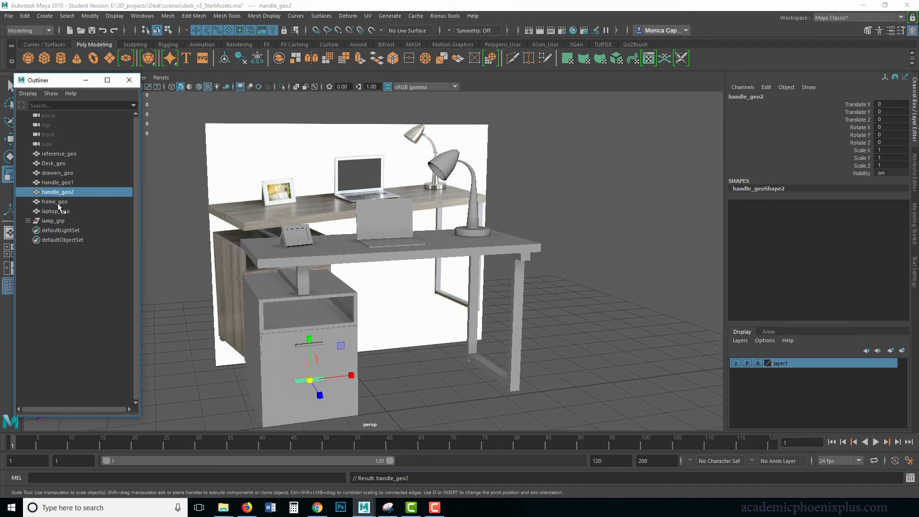
Check the picture frame, laptop and lamp group entries in the Outliner against the model
left_click(58, 202)
left_click(68, 212)
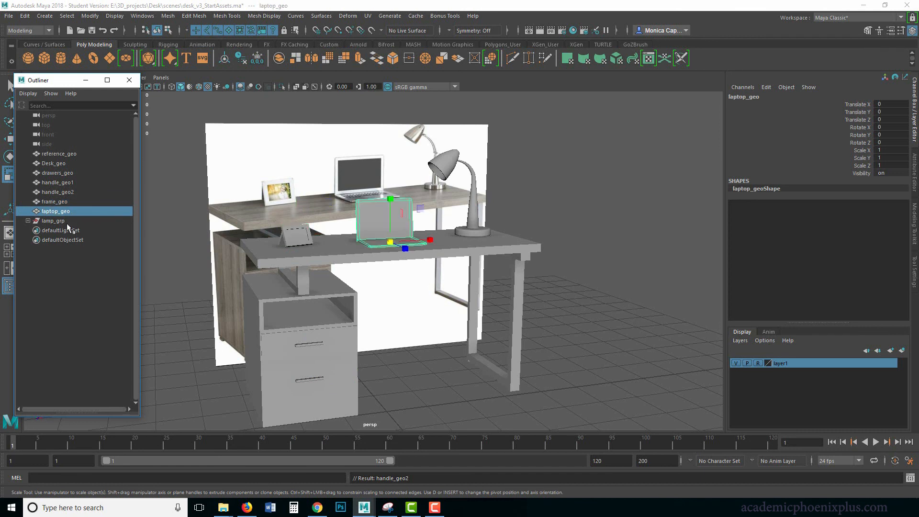
left_click(67, 221)
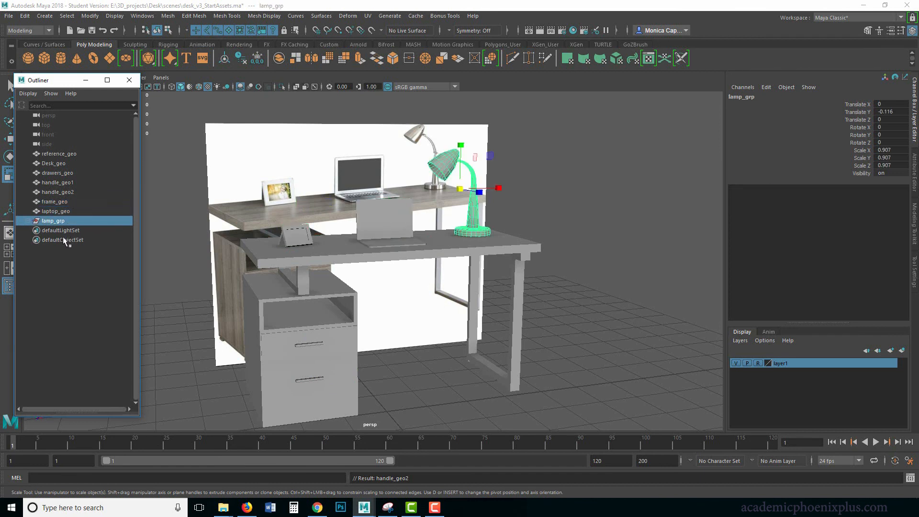
Group Desk_geo, drawers_geo, handle_geo1 and handle_geo2 together and center the new group's pivot
left_click(67, 164)
left_click(82, 173, "ctrl")
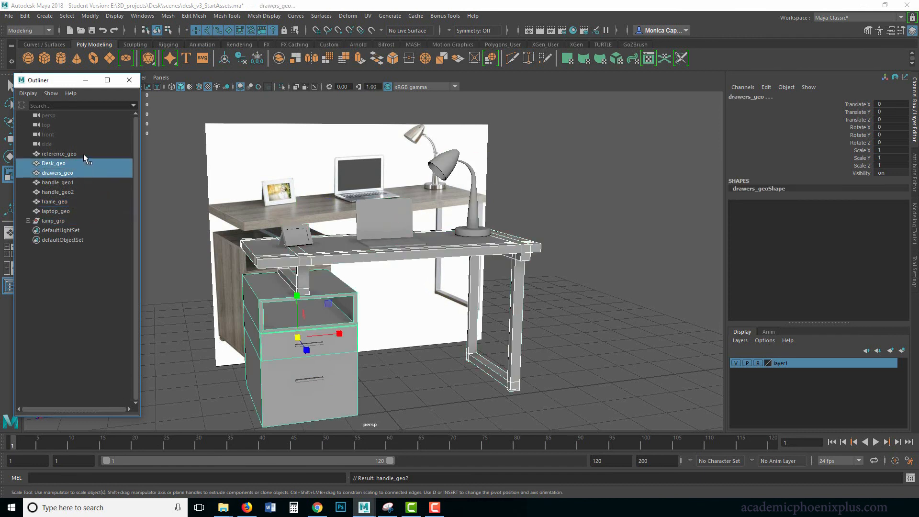
left_click(76, 183, "ctrl")
left_click(72, 192, "ctrl")
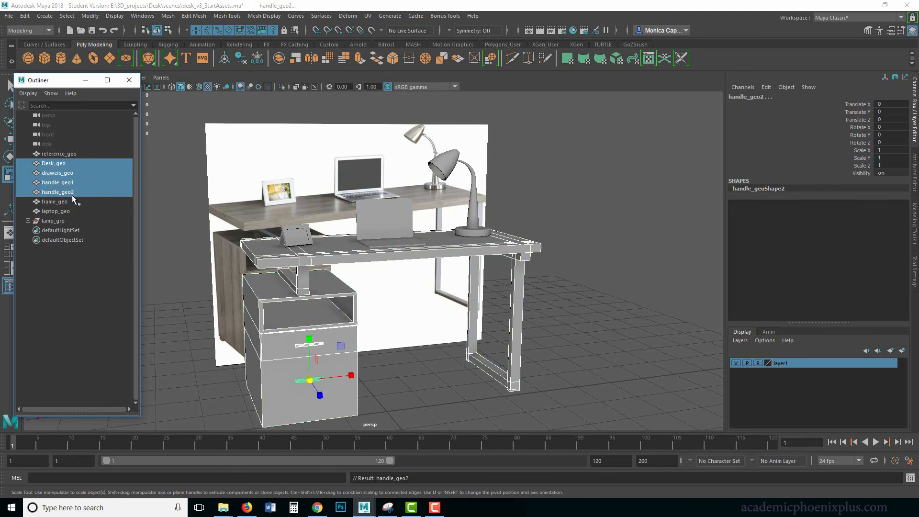
key("ctrl+g")
left_click(90, 16)
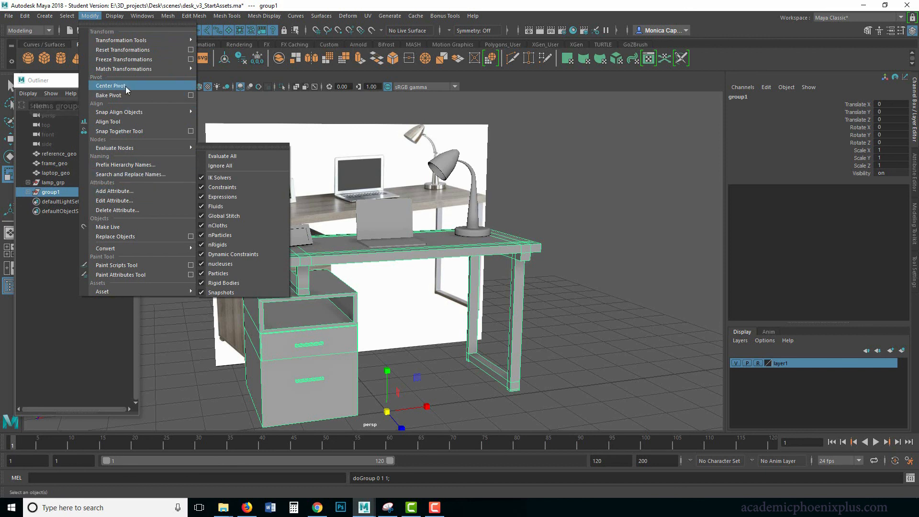
left_click(114, 86)
Rename the new group containing the desk, drawers and handles as Desk_grp
double_click(52, 192)
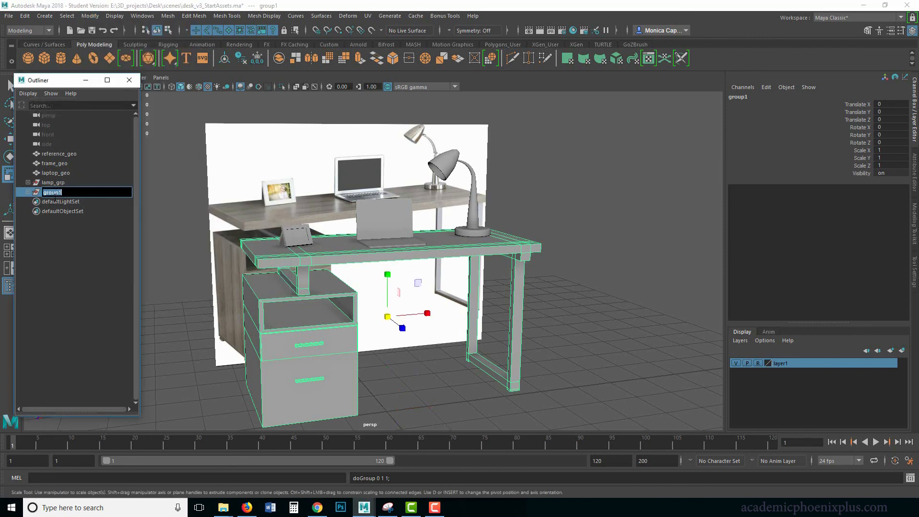
type("Desk_grp")
key("Return")
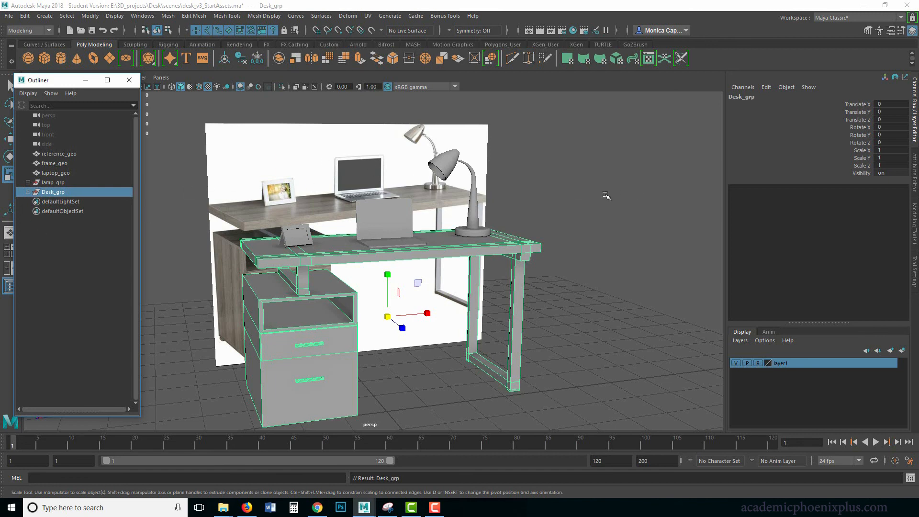
Check the drawers, picture frame and laptop as individually selectable objects in the perspective view
left_click(541, 160)
middle_click_drag(496, 191, 482, 181, "alt")
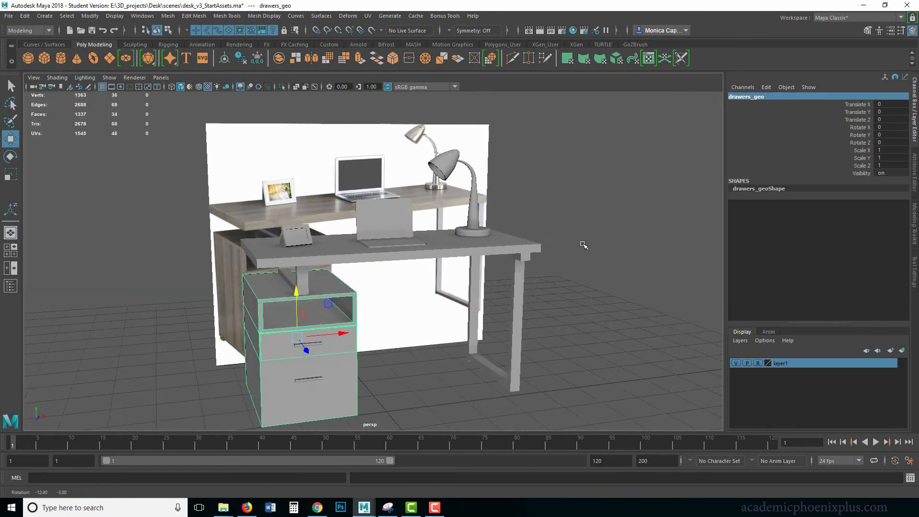
left_click(597, 248)
left_click(296, 233)
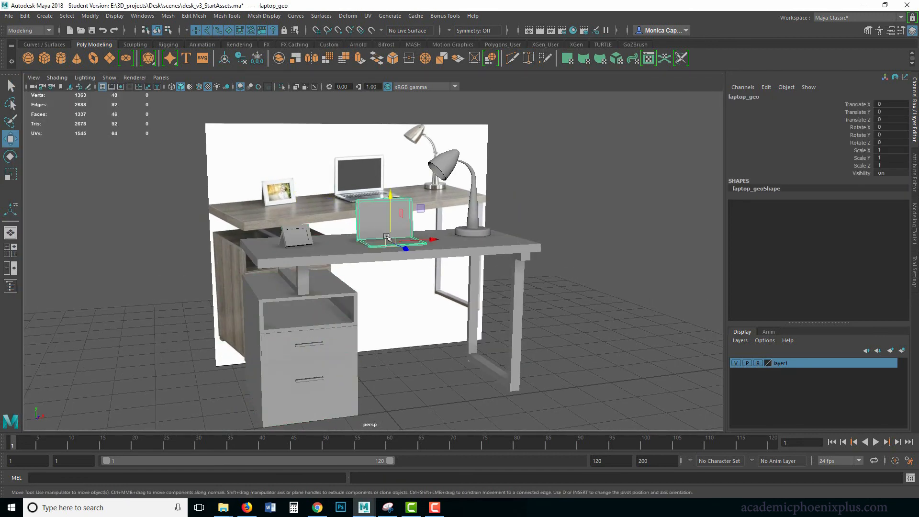
left_click(385, 234)
left_click(191, 241)
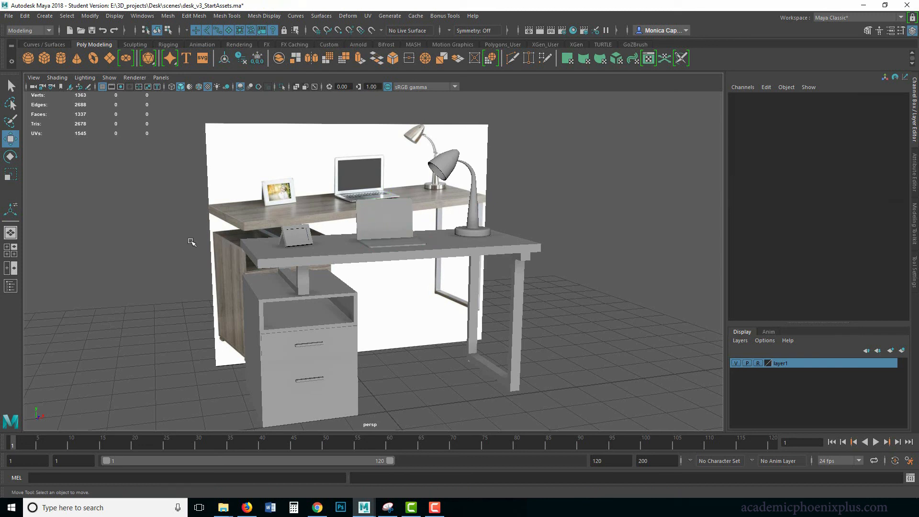
left_click(360, 231)
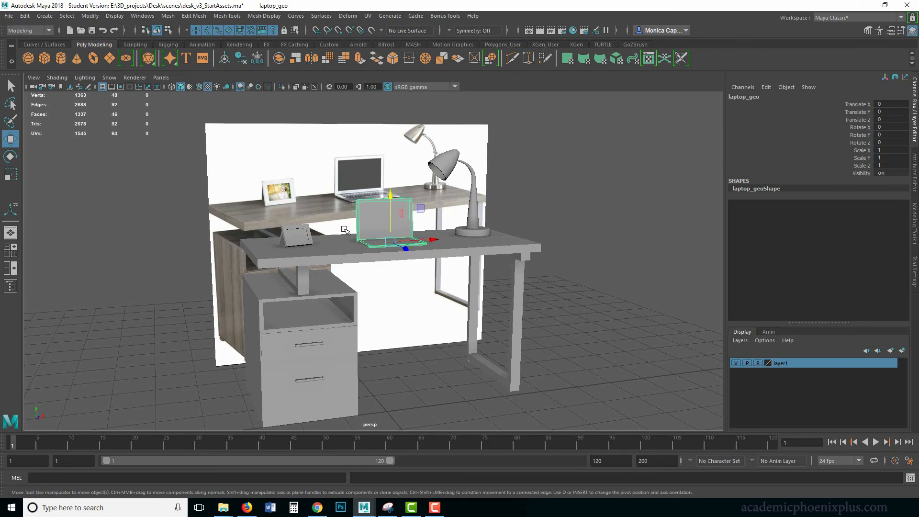